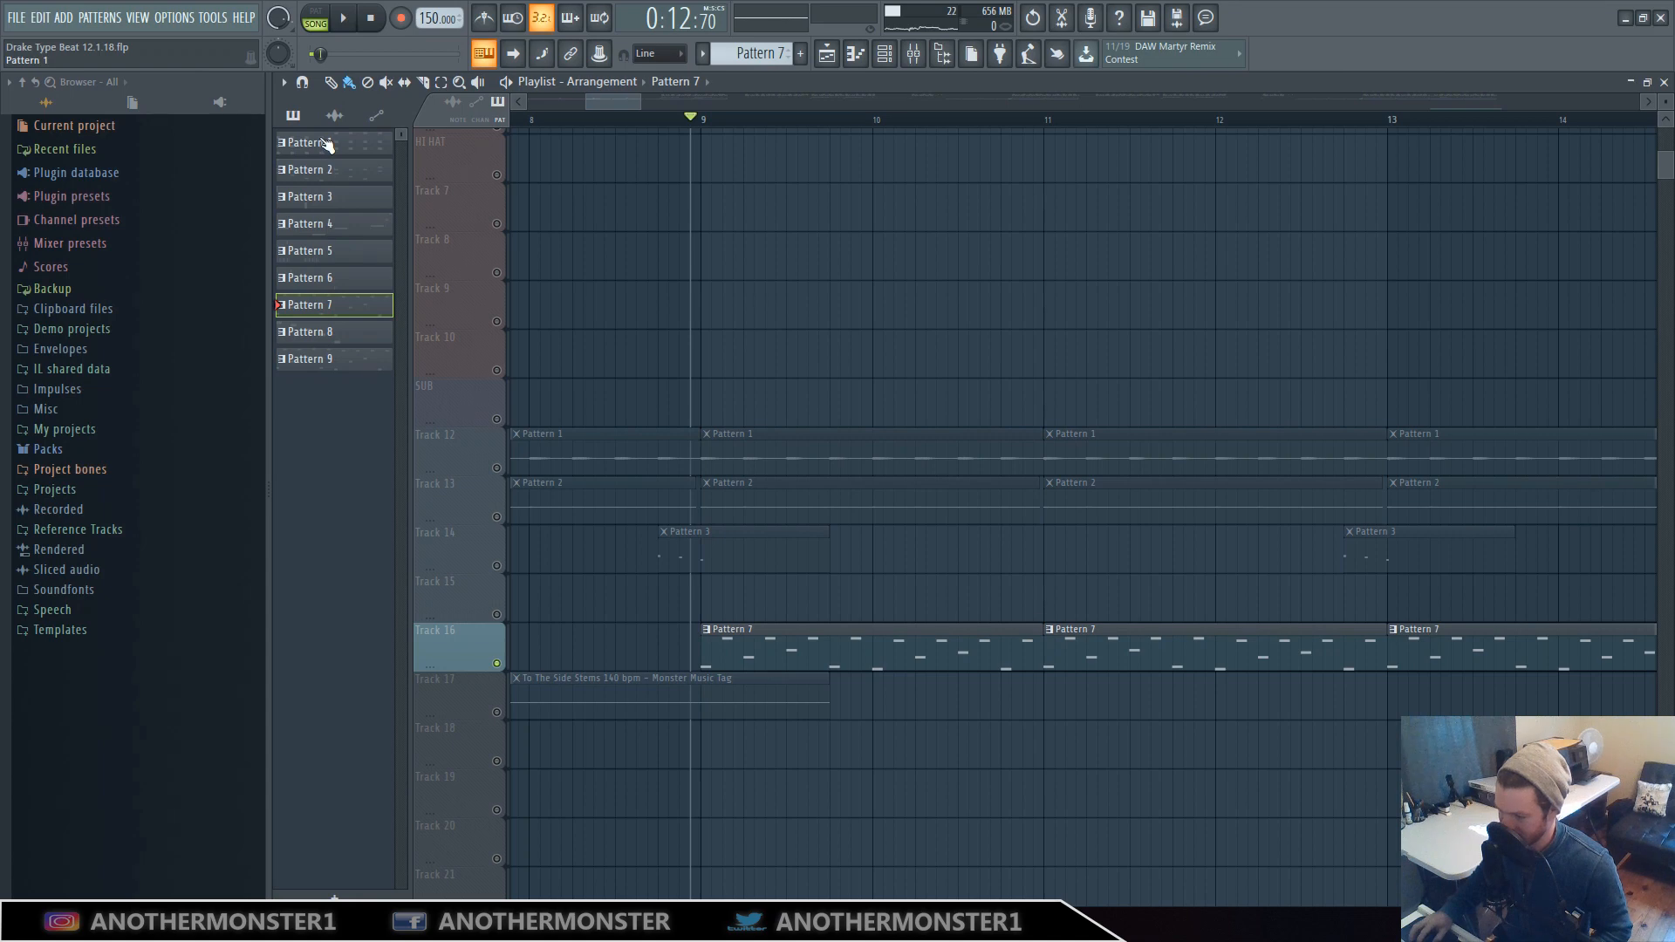
Look through the project's audio clips and automation clips in the picker, and return to the pattern list
{"action": "left_click", "coordinate": [334, 116]}
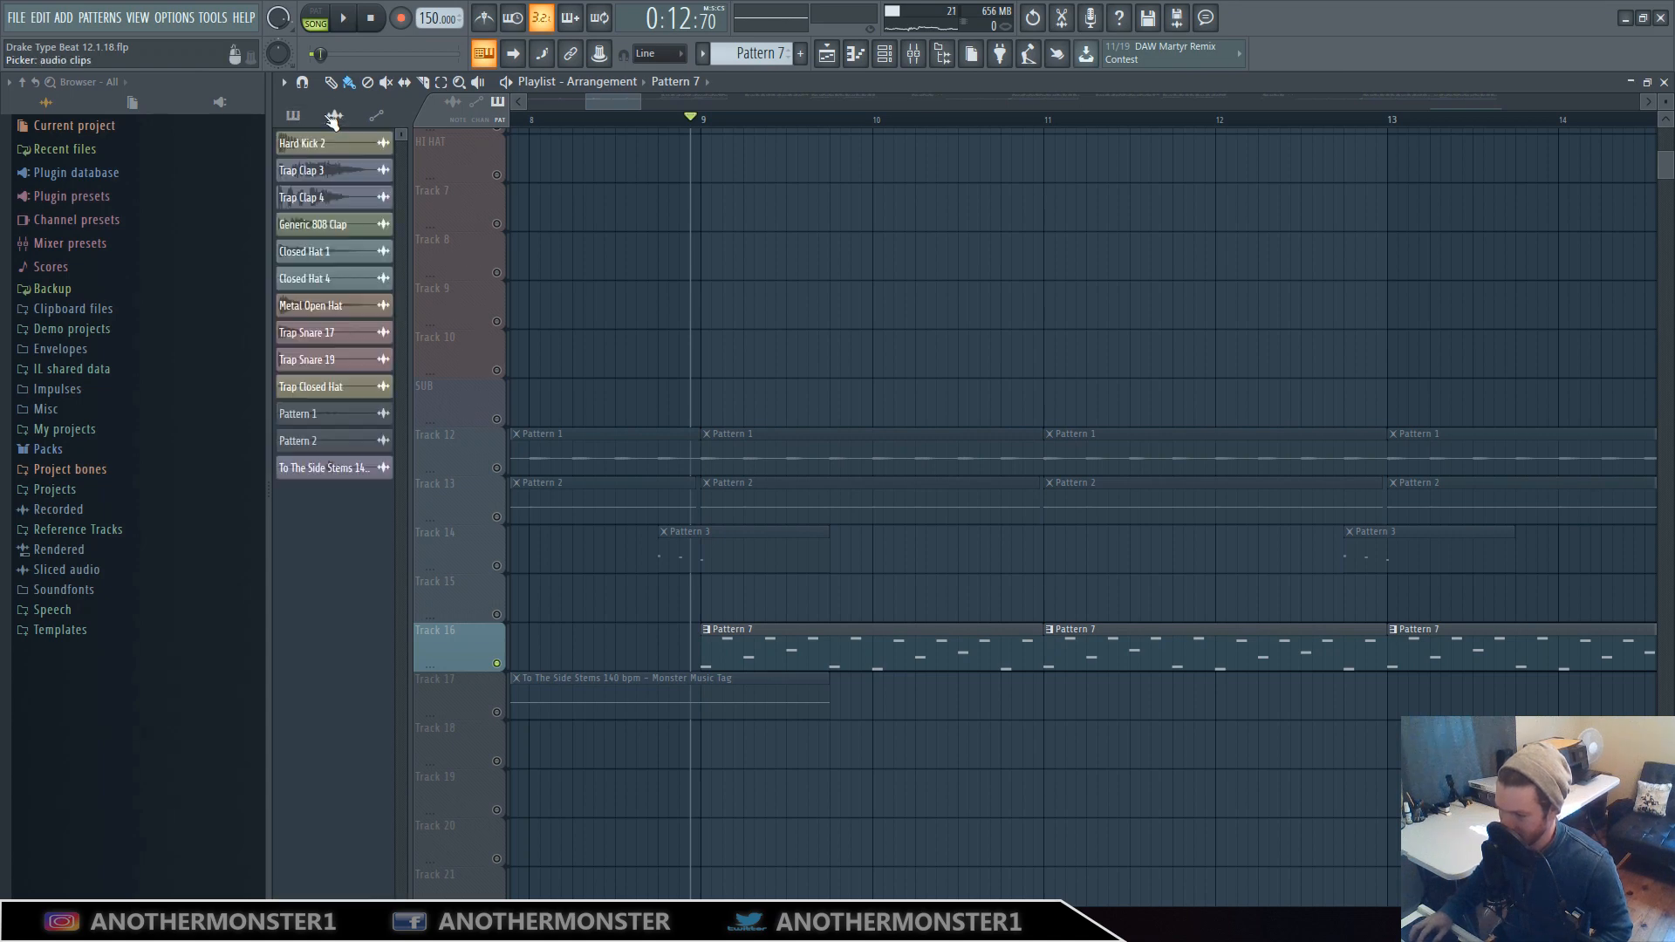
{"action": "left_click", "coordinate": [379, 120]}
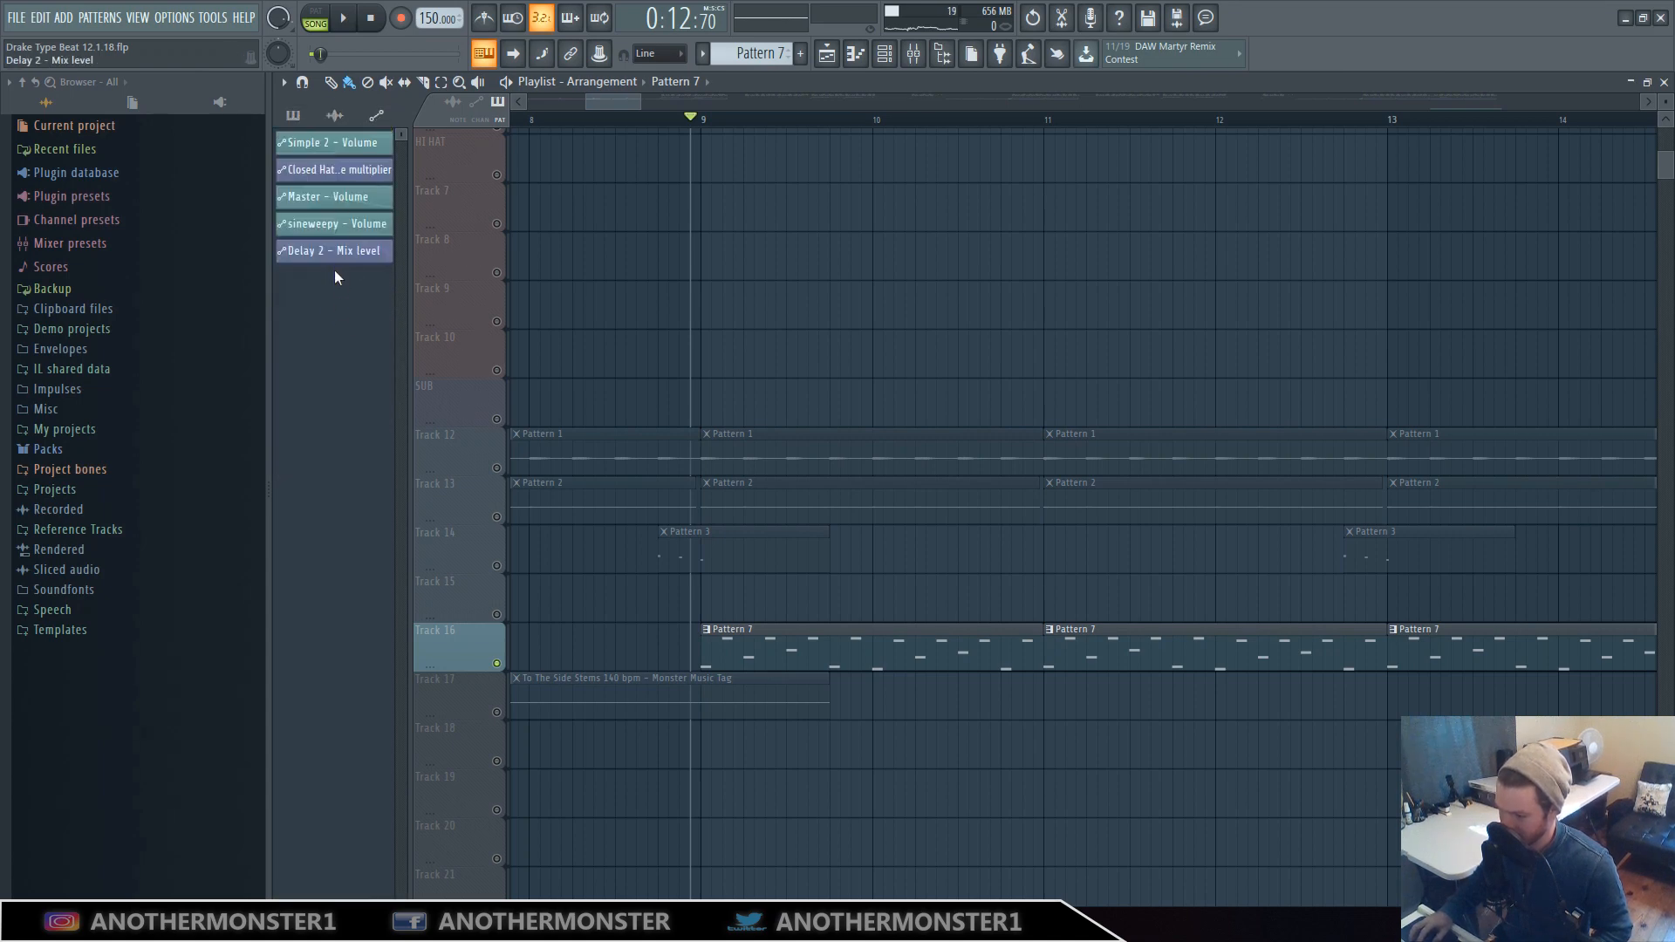
{"action": "left_click", "coordinate": [294, 116]}
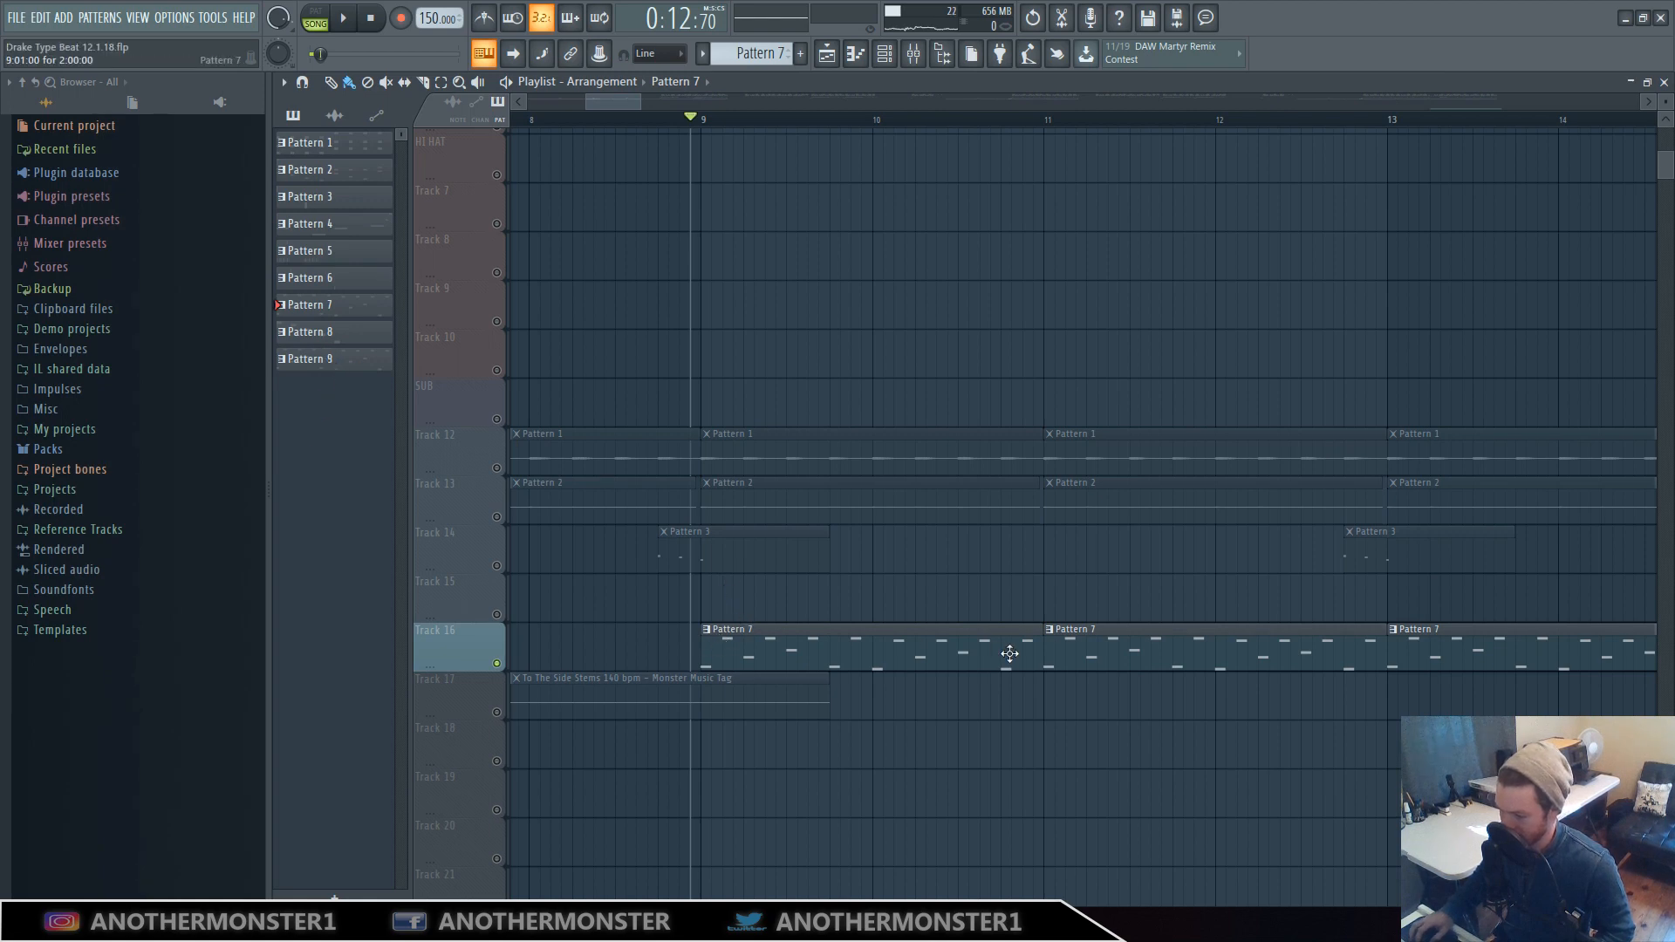
Review the settings for rendering Pattern 7 as an audio clip and dismiss them
{"action": "right_click", "coordinate": [315, 306]}
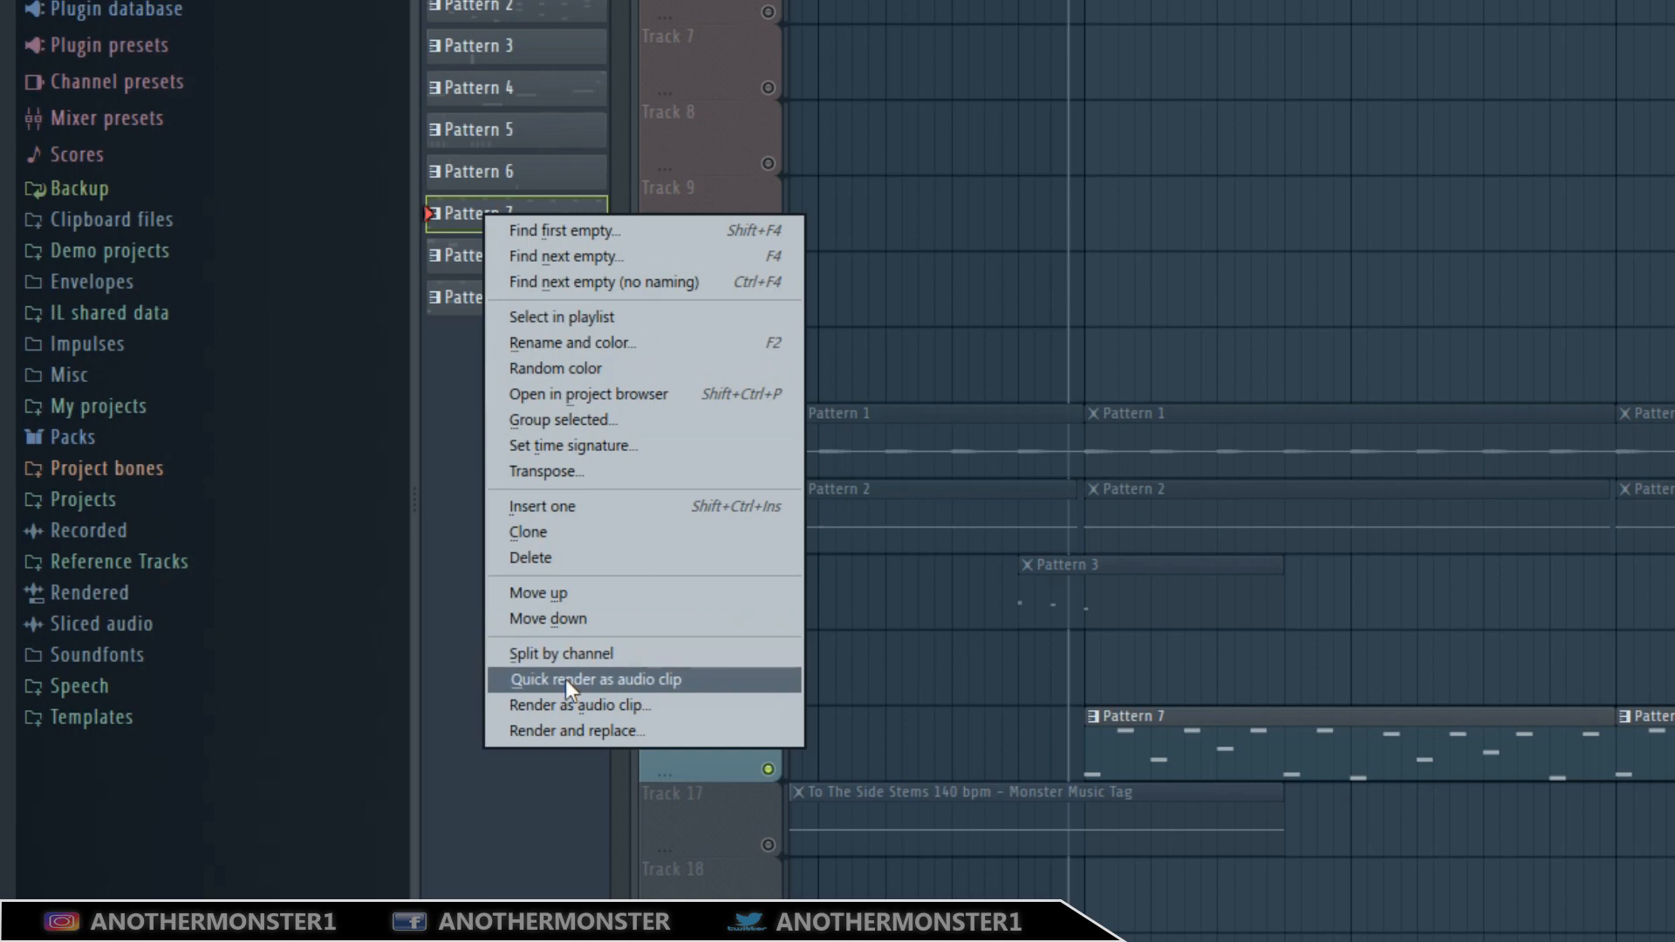
{"action": "left_click", "coordinate": [654, 705]}
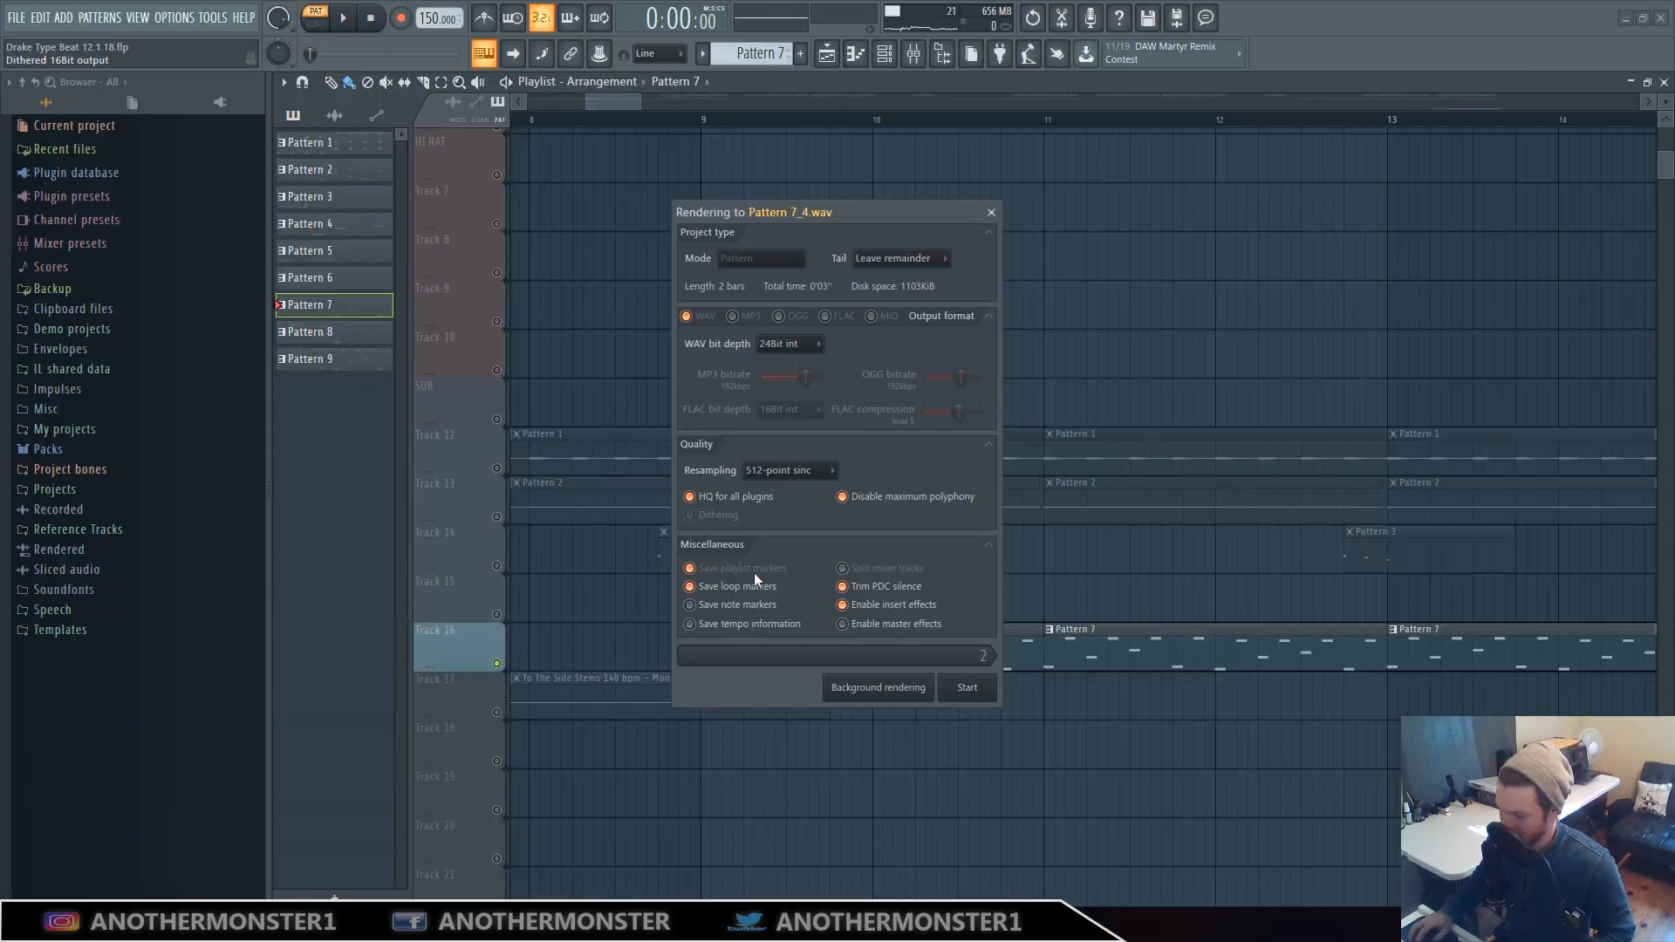
{"action": "left_click", "coordinate": [842, 497]}
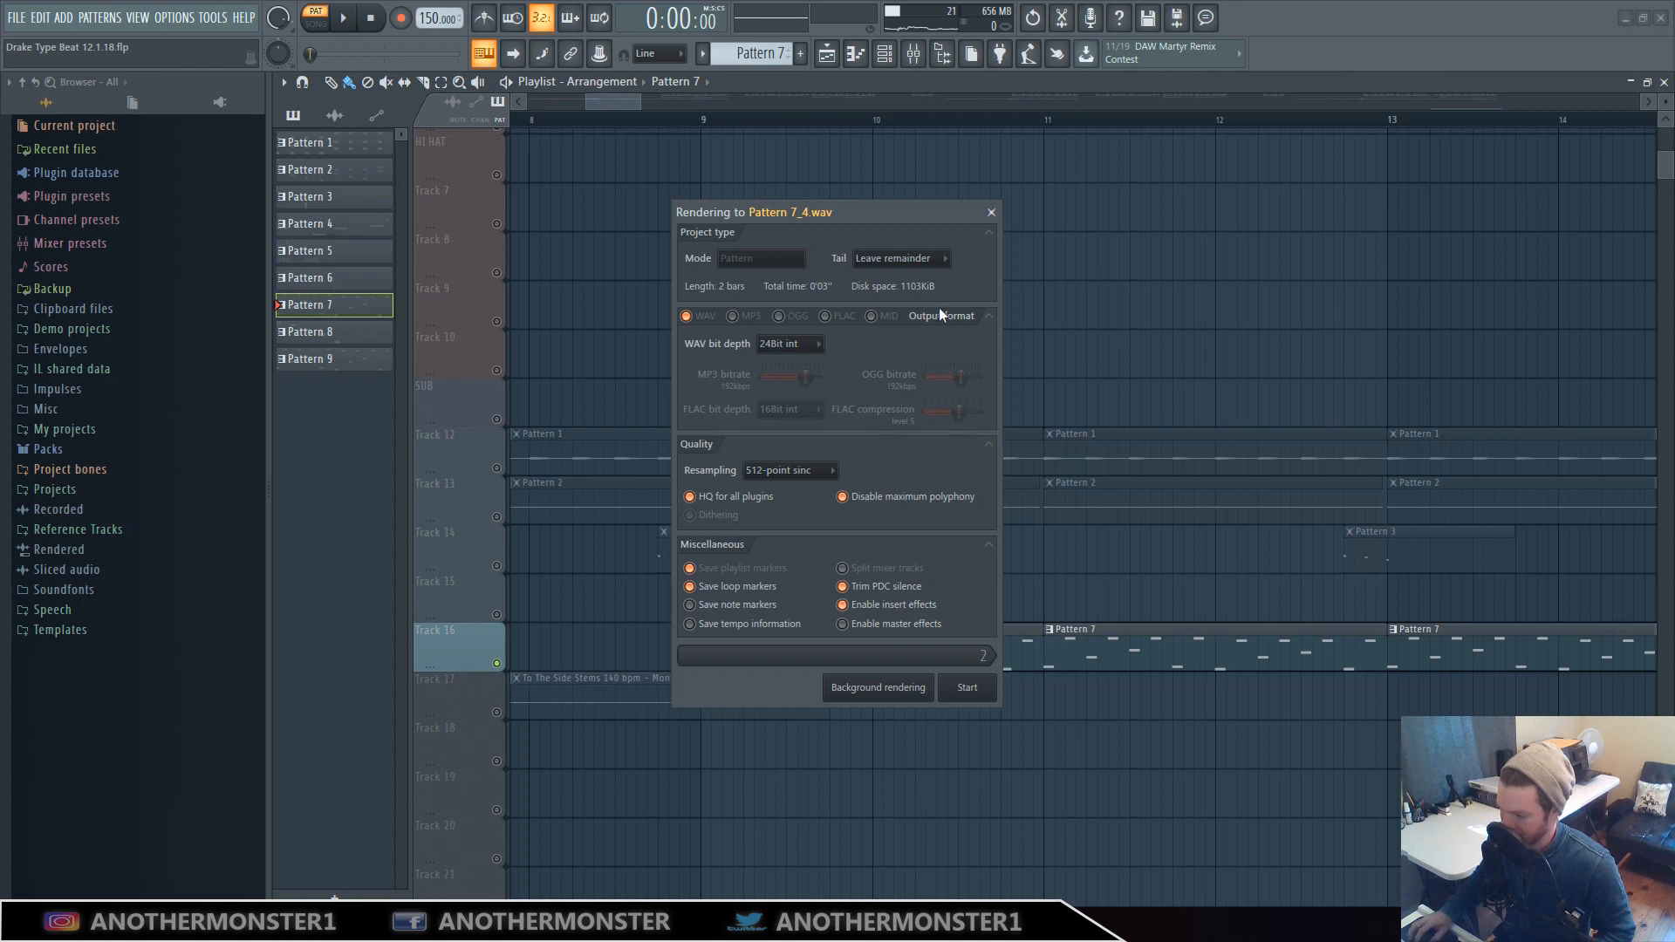
{"action": "left_click", "coordinate": [967, 688]}
Quick-render Pattern 7 as an audio clip and place the clip on Track 18 at bar 9
{"action": "right_click", "coordinate": [323, 305]}
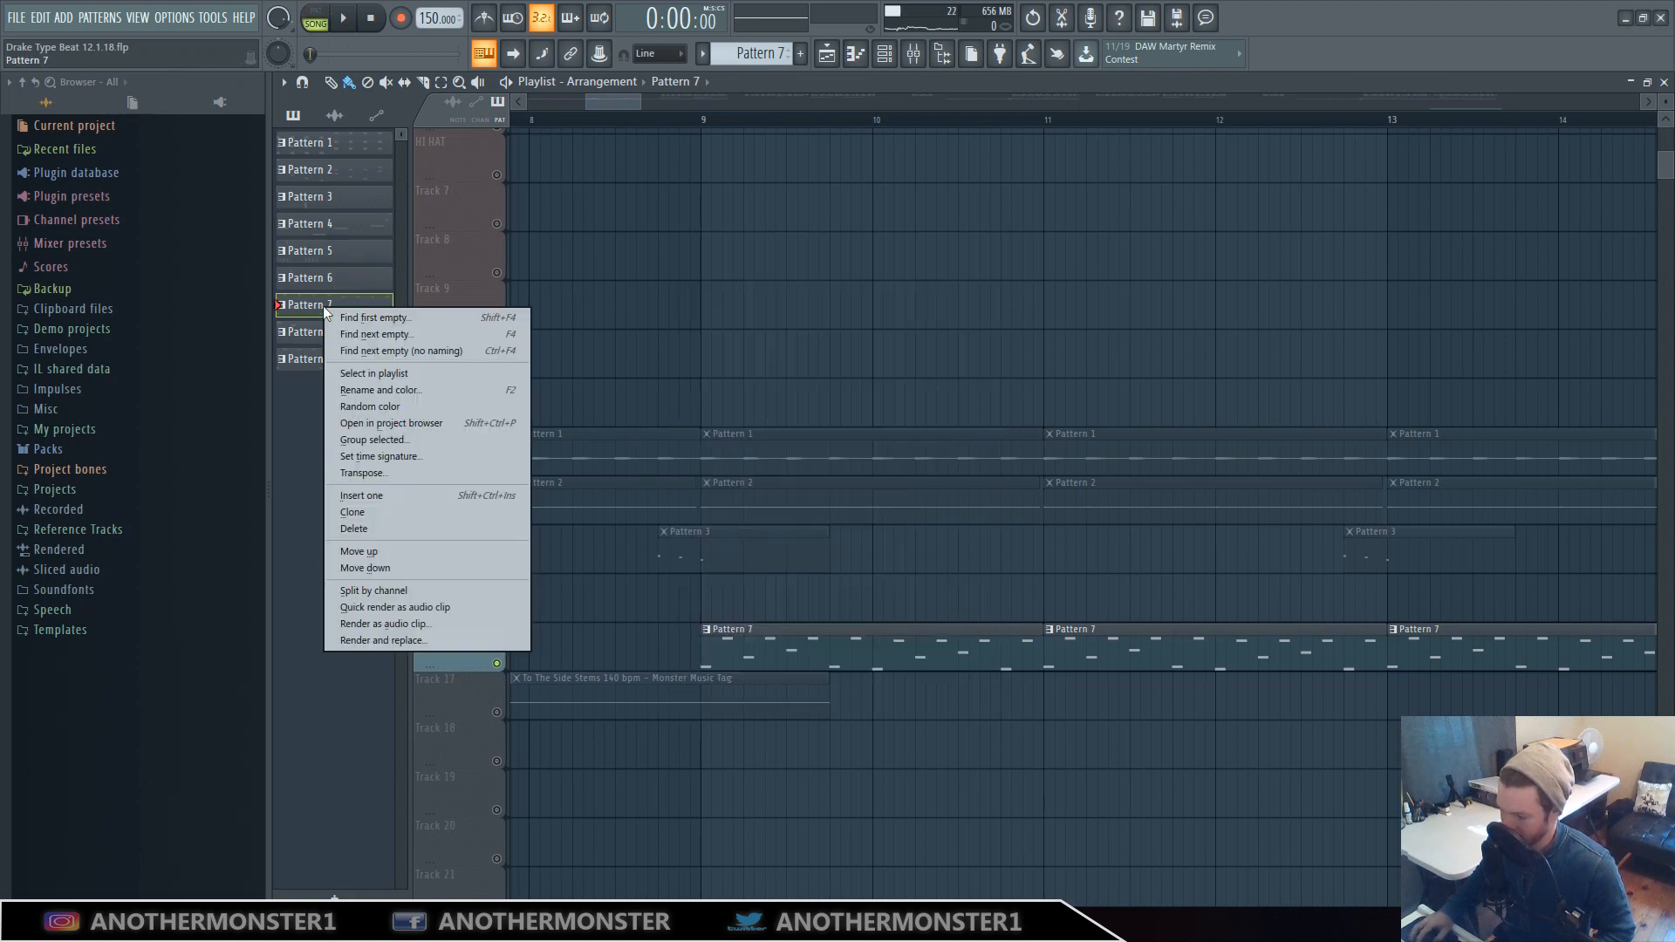
{"action": "left_click", "coordinate": [385, 605]}
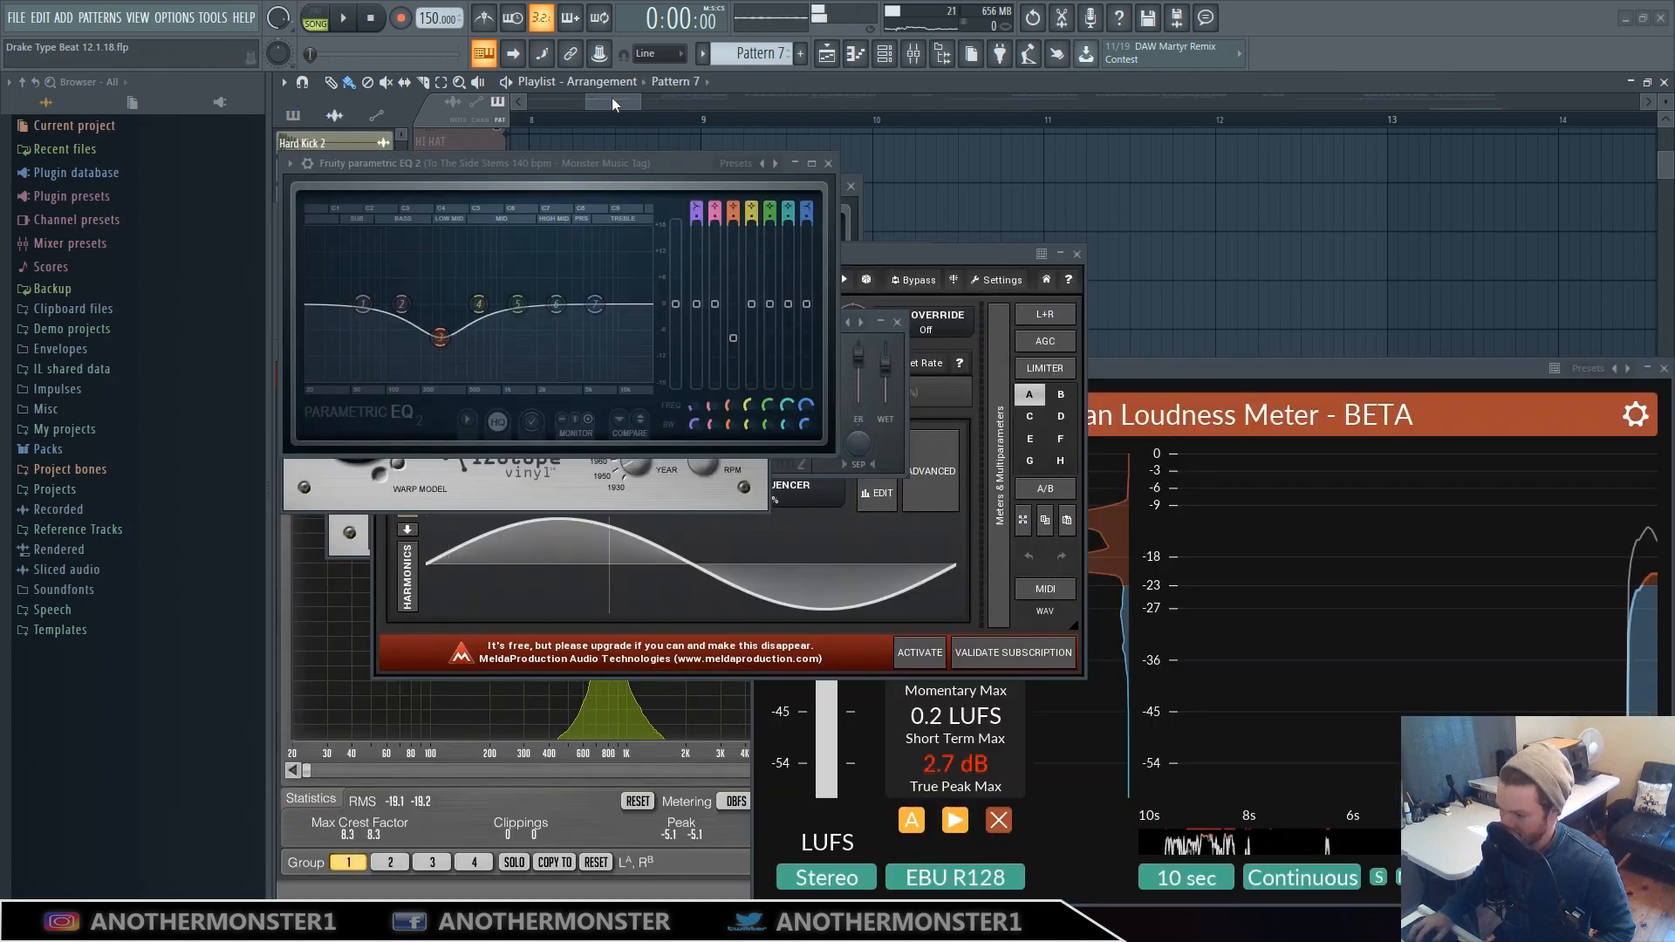
{"action": "left_click_drag", "start_coordinate": [629, 104], "coordinate": [612, 103]}
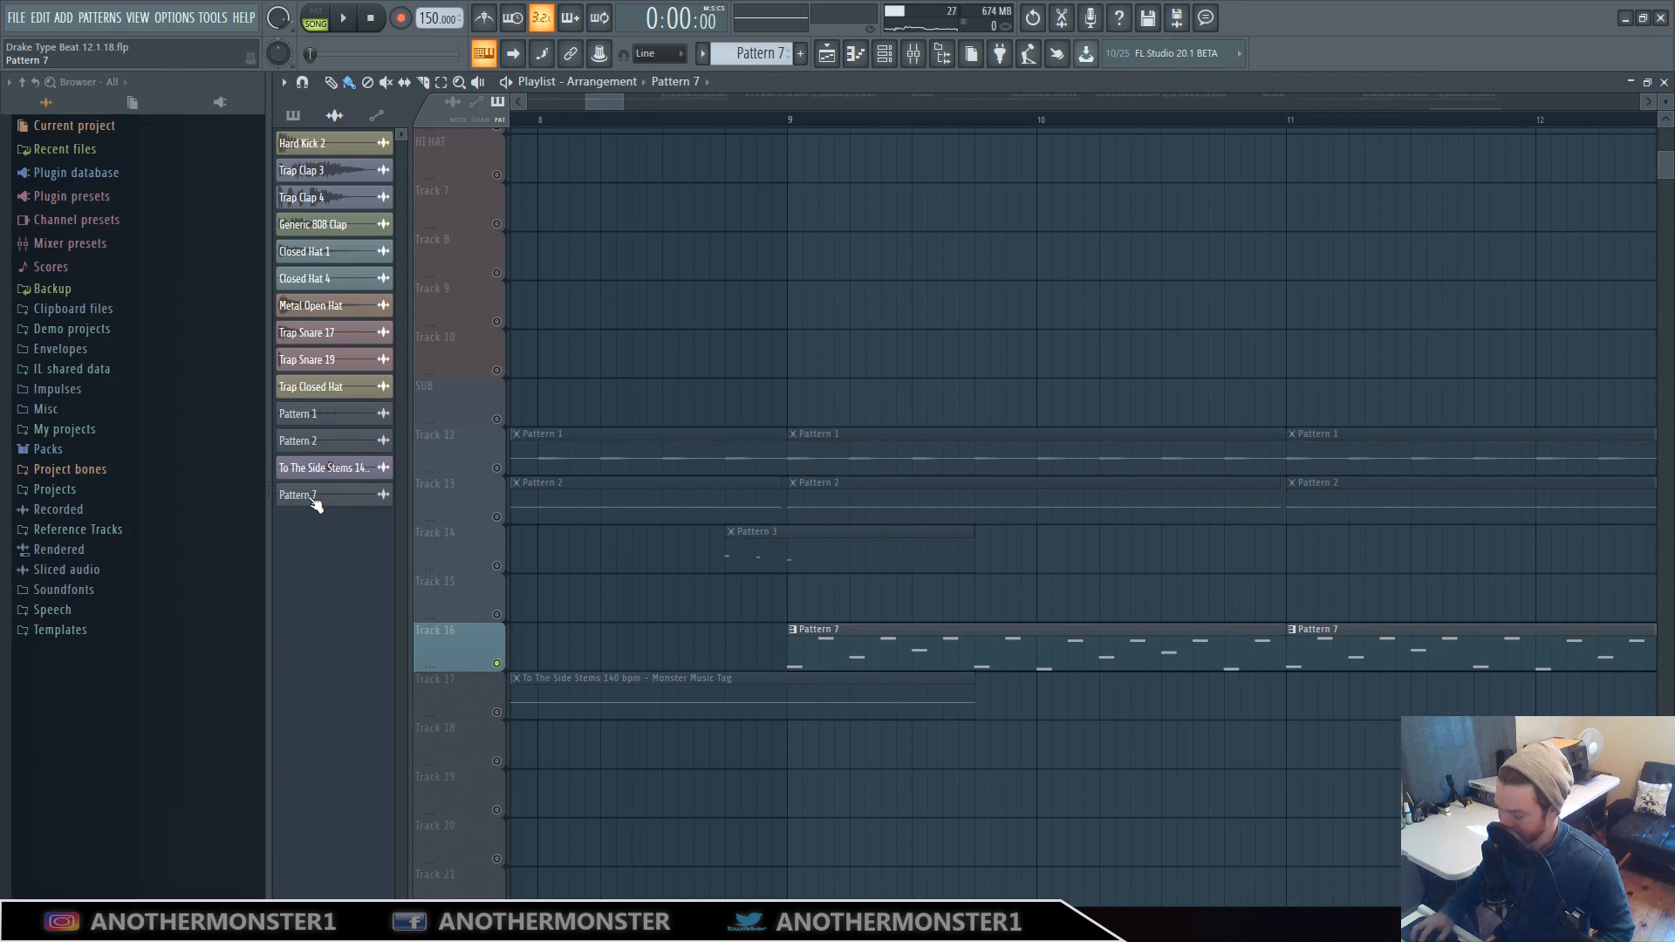
{"action": "left_click_drag", "start_coordinate": [315, 504], "coordinate": [798, 716]}
Replace the Pattern 7 note clips at bars 9 and 11 on Track 16 with the rendered audio clip, and play from bar 9
{"action": "right_click", "coordinate": [947, 669]}
{"action": "right_click", "coordinate": [1305, 655]}
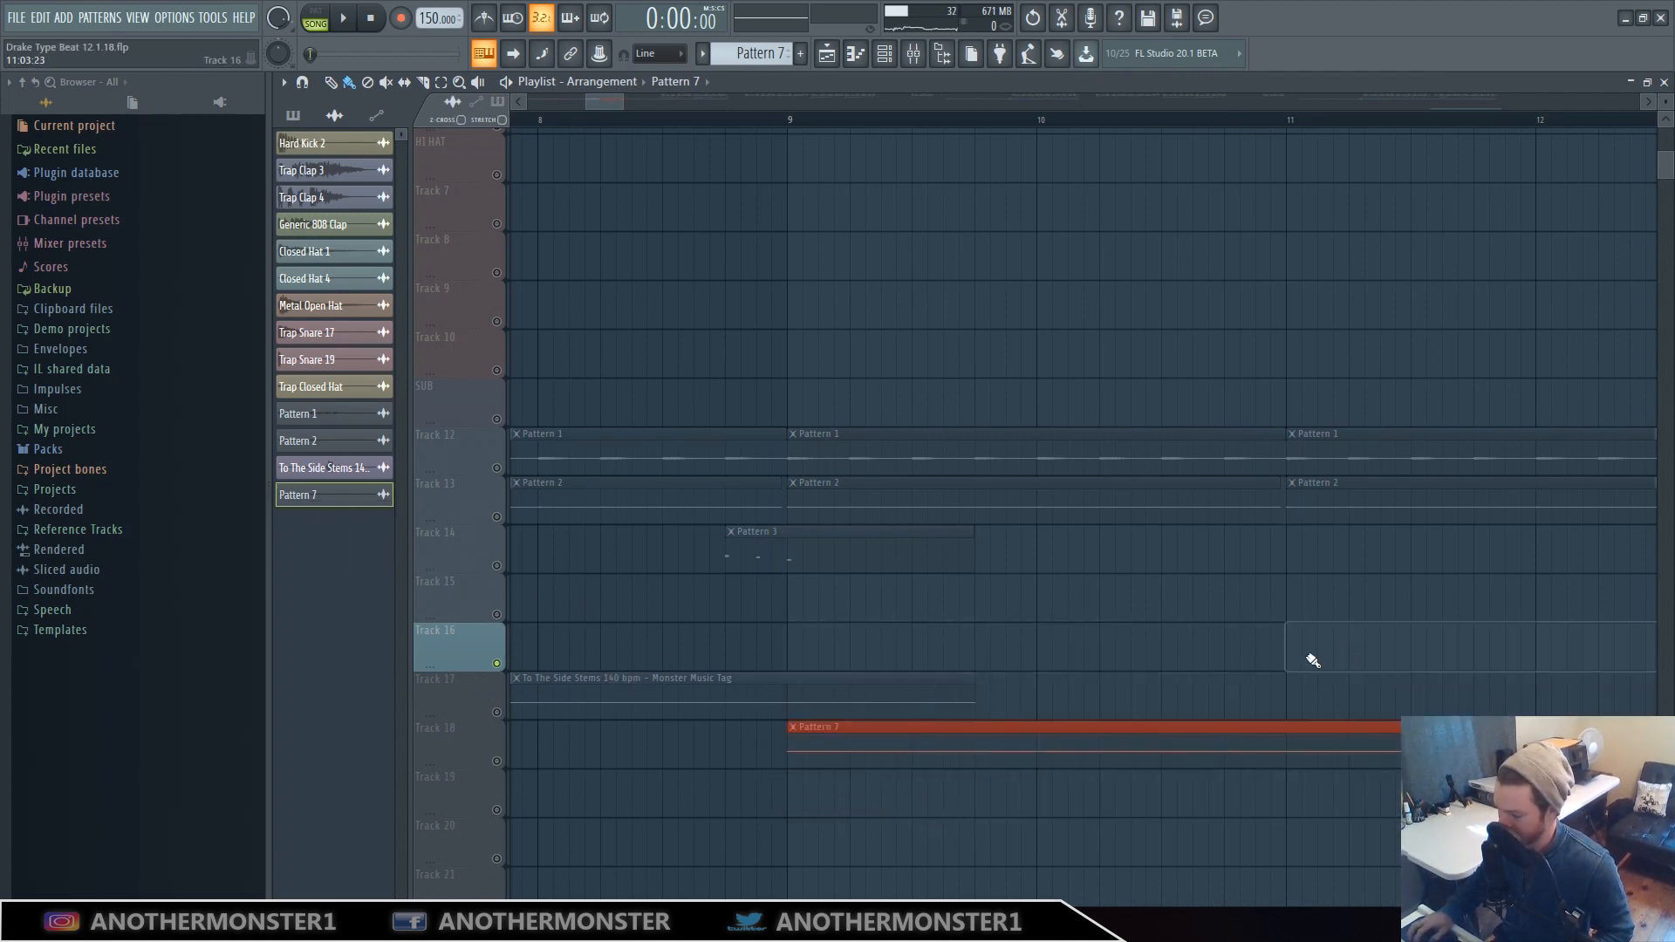
{"action": "left_click_drag", "start_coordinate": [1010, 755], "coordinate": [1019, 635]}
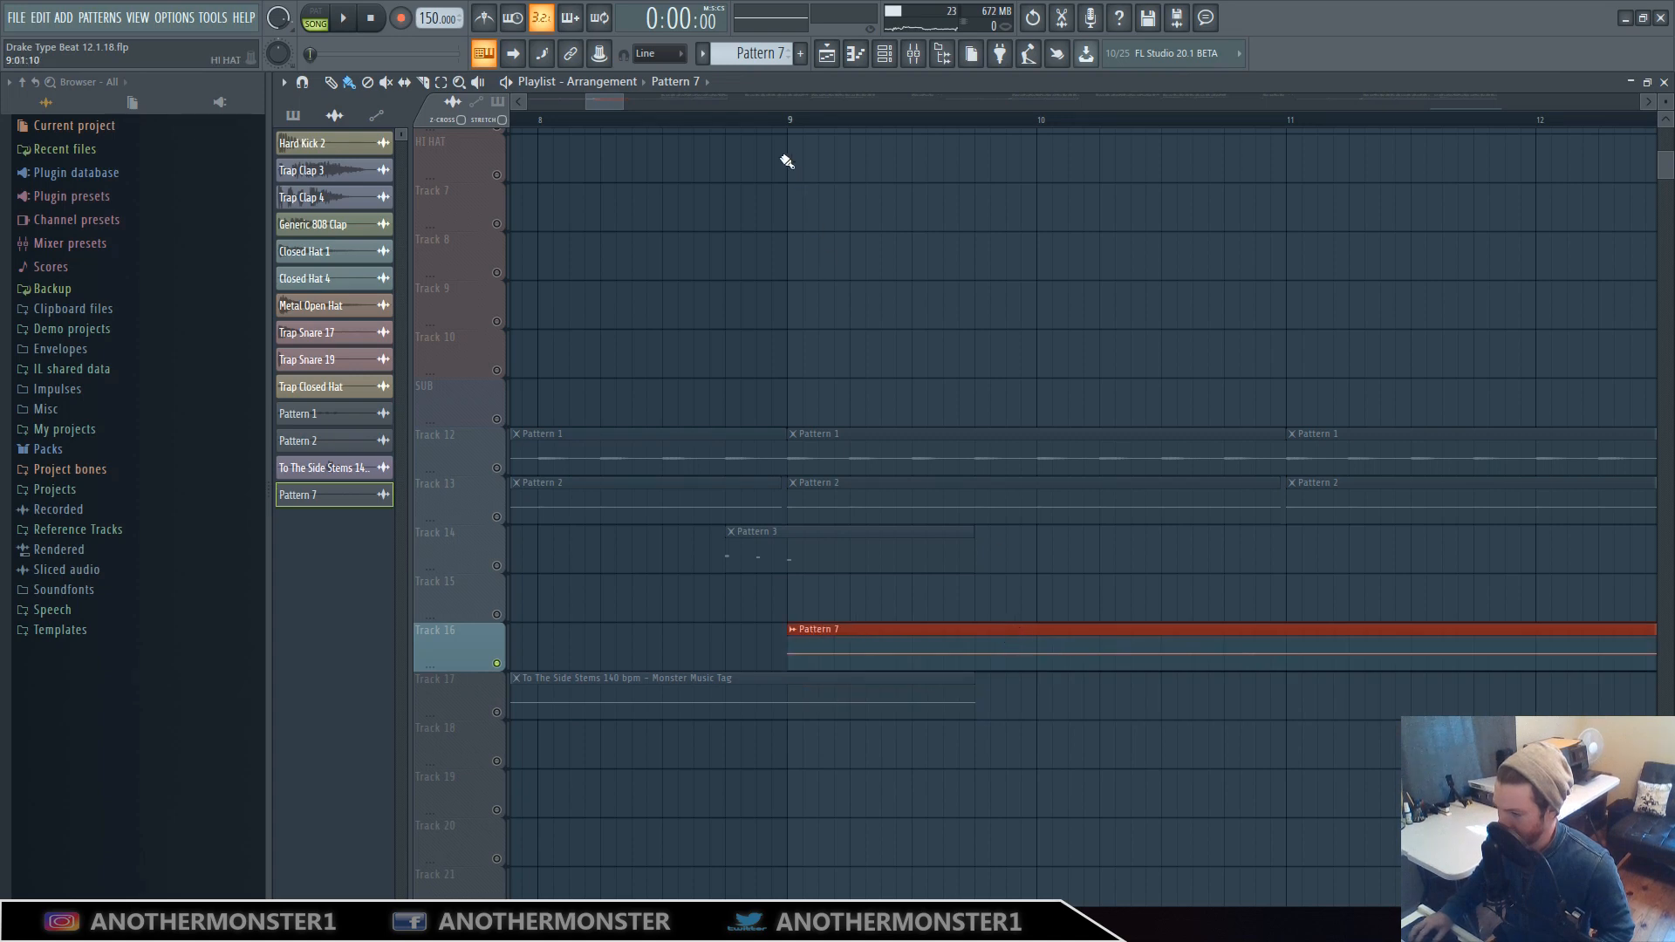
{"action": "left_click", "coordinate": [783, 123]}
{"action": "left_click", "coordinate": [343, 18]}
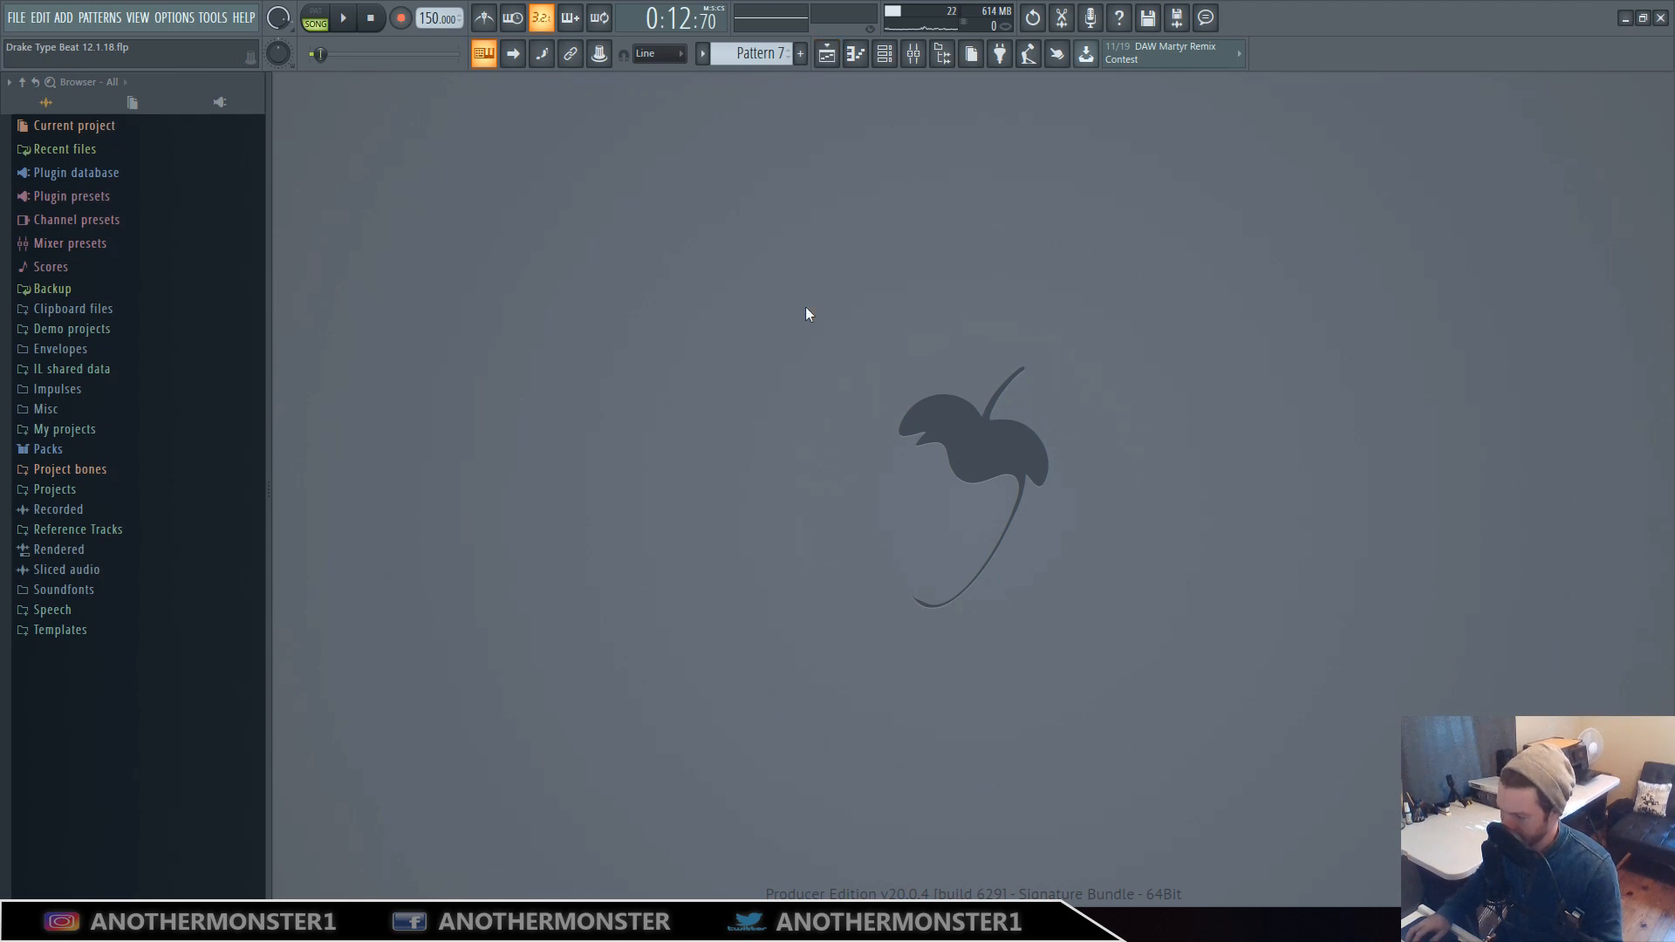
Show and hide the playlist, the channel rack and the piano roll one after another
{"action": "key", "text": "F5"}
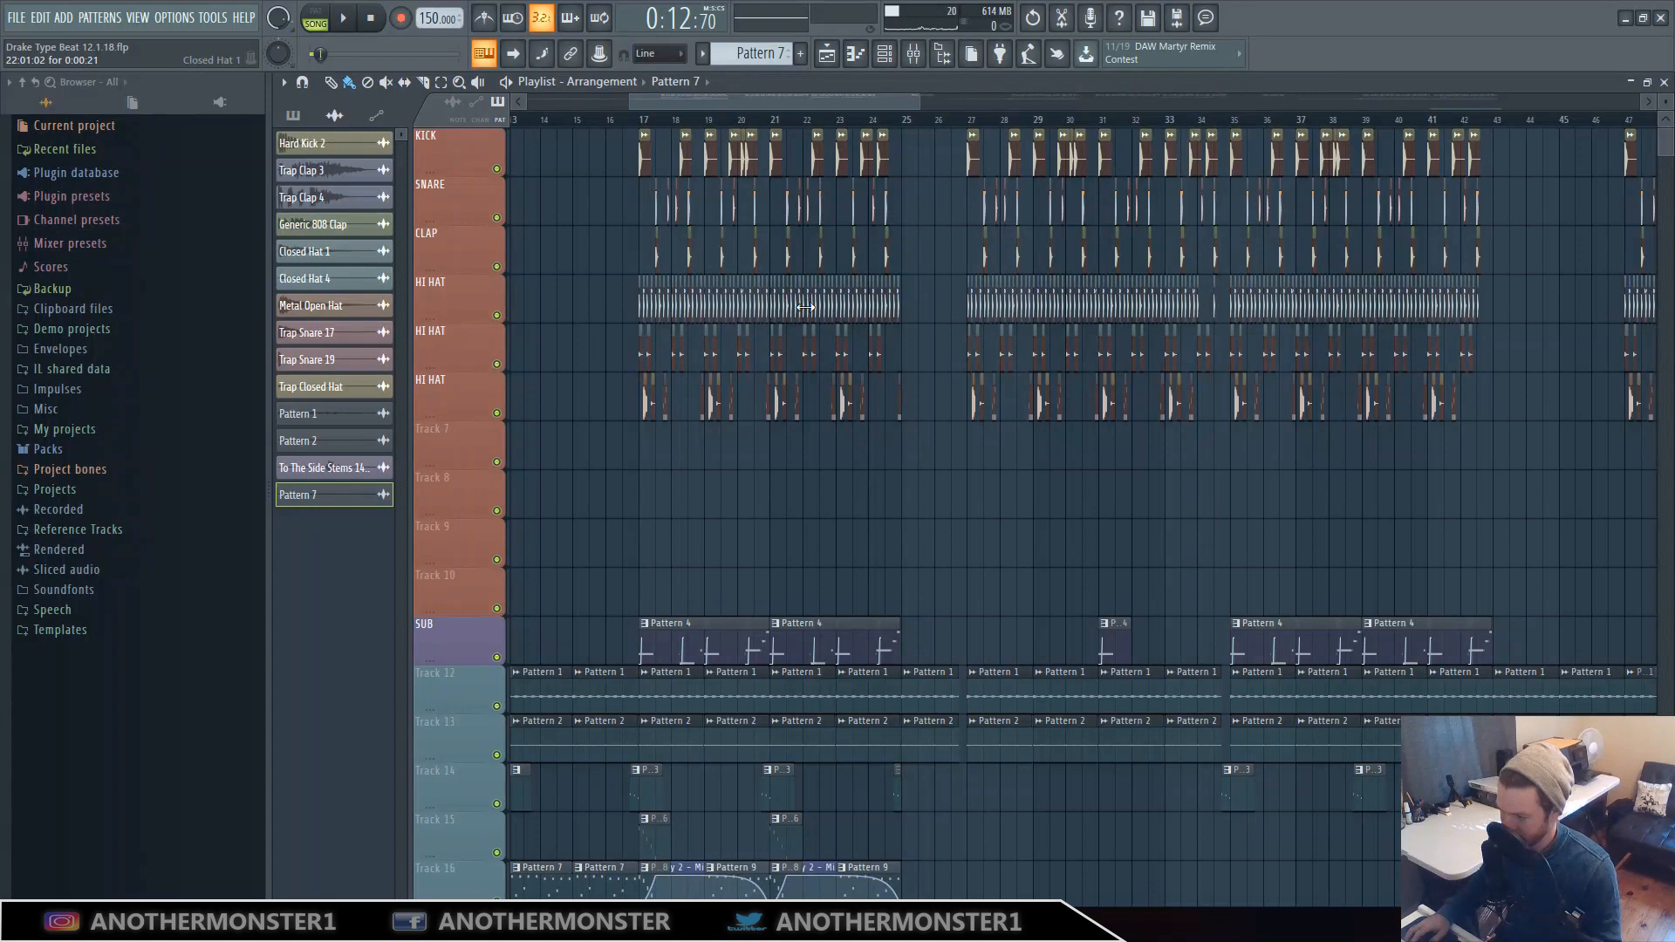
{"action": "key", "text": "F5"}
{"action": "key", "text": "F6"}
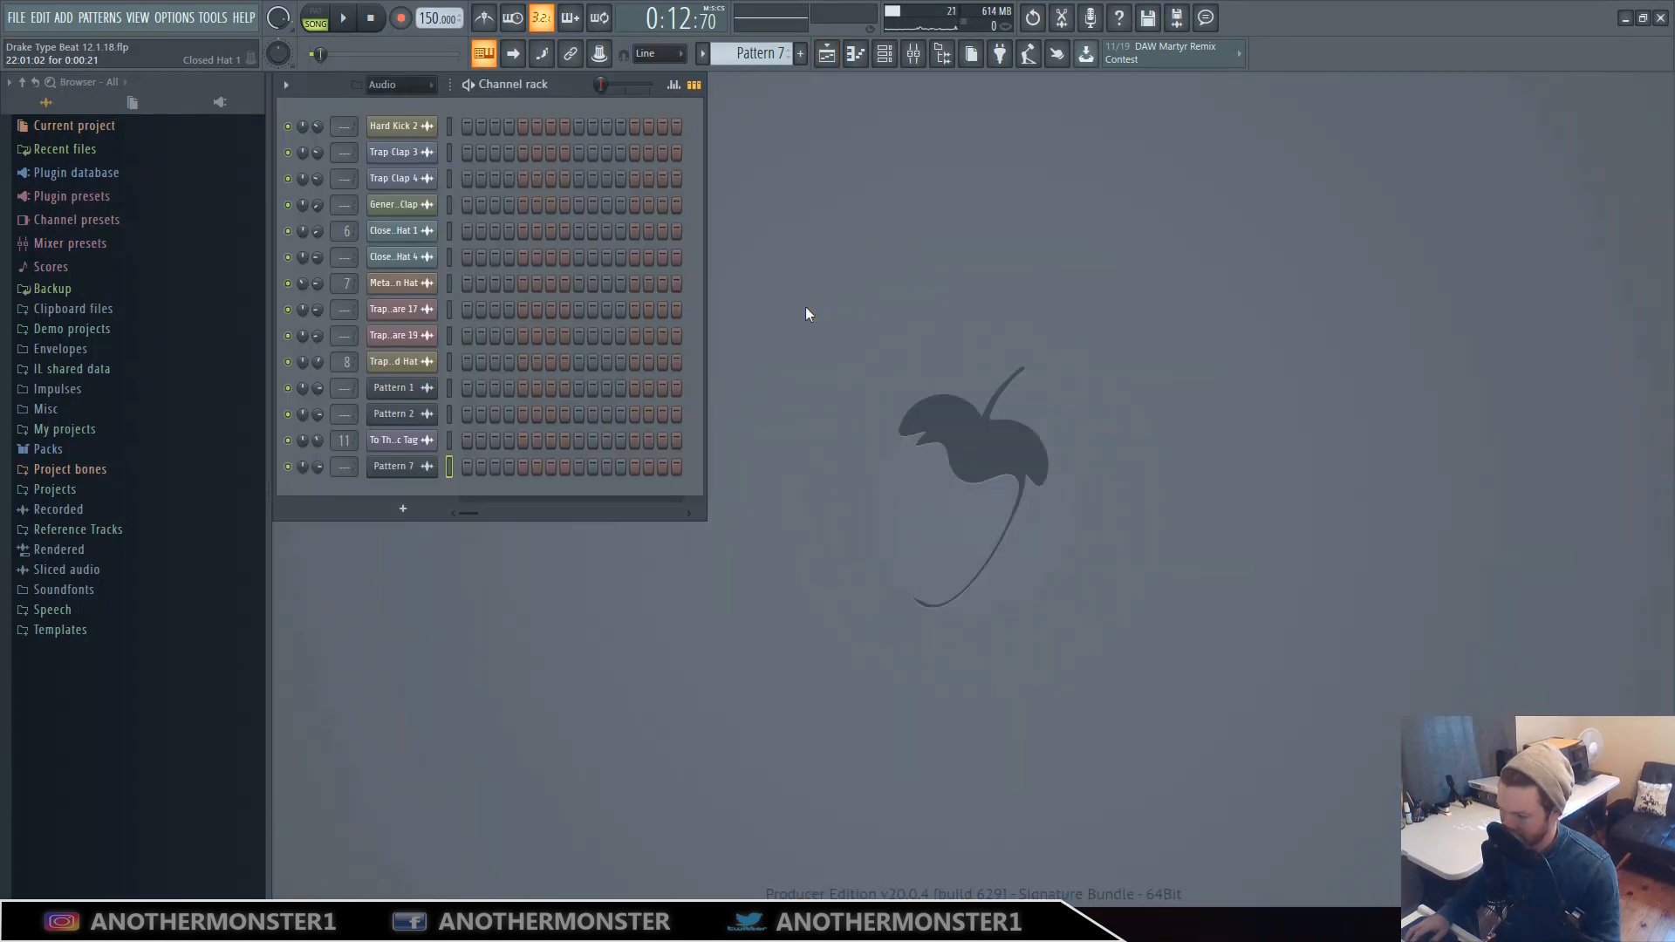
{"action": "key", "text": "F6"}
{"action": "key", "text": "F7"}
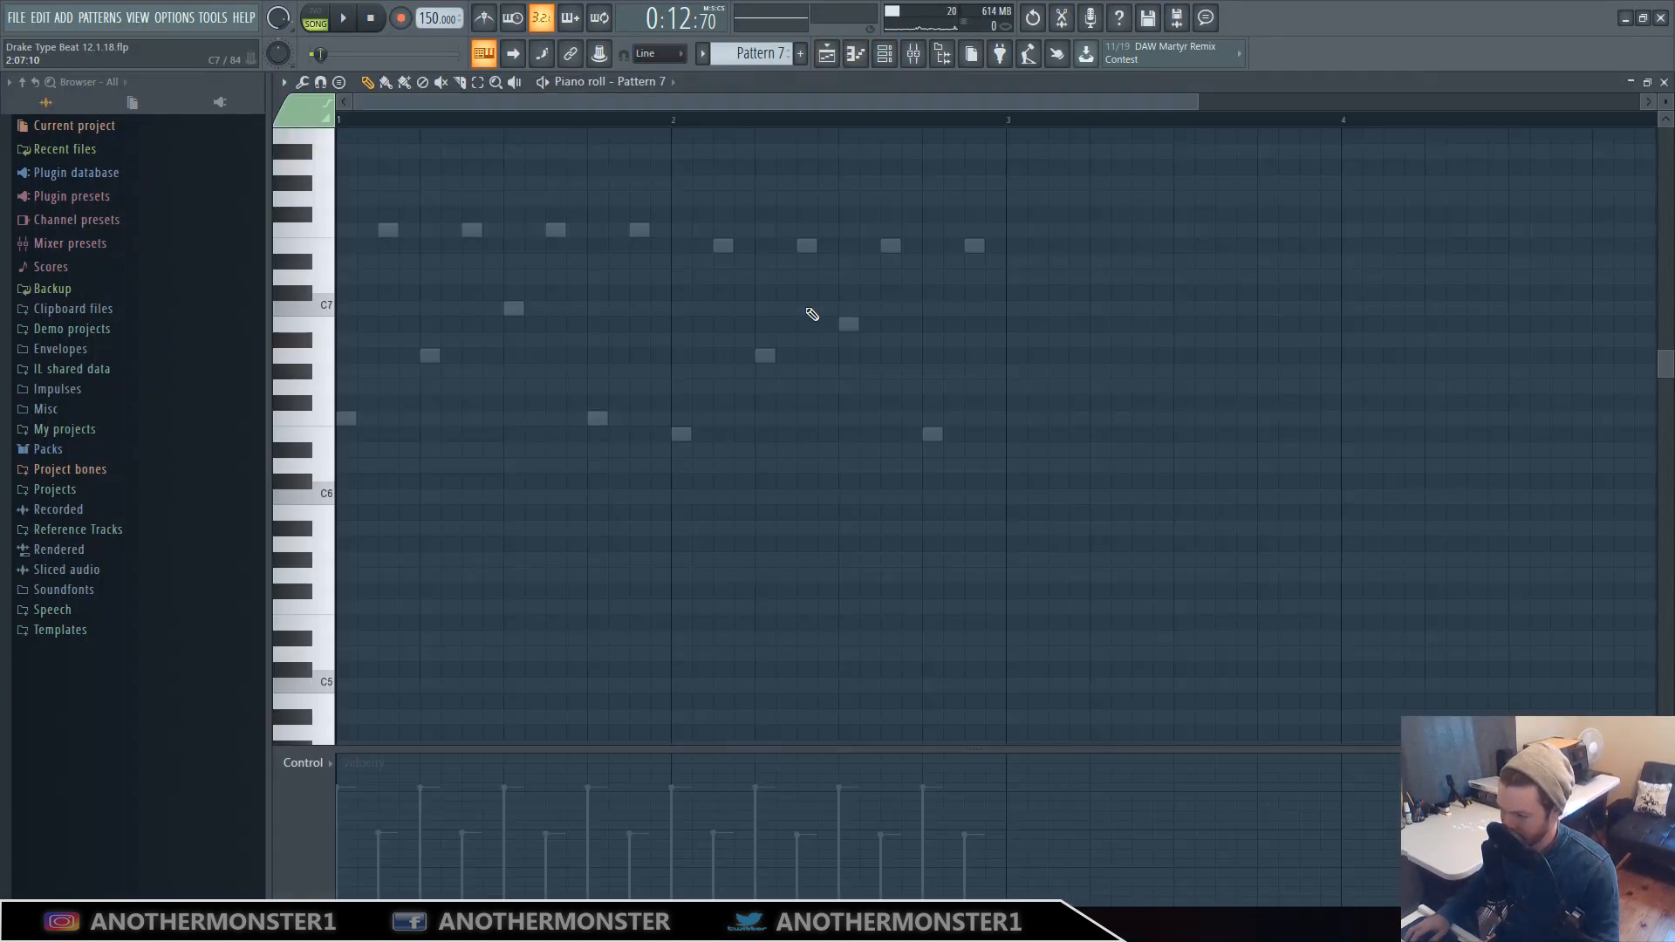
{"action": "key", "text": "F7"}
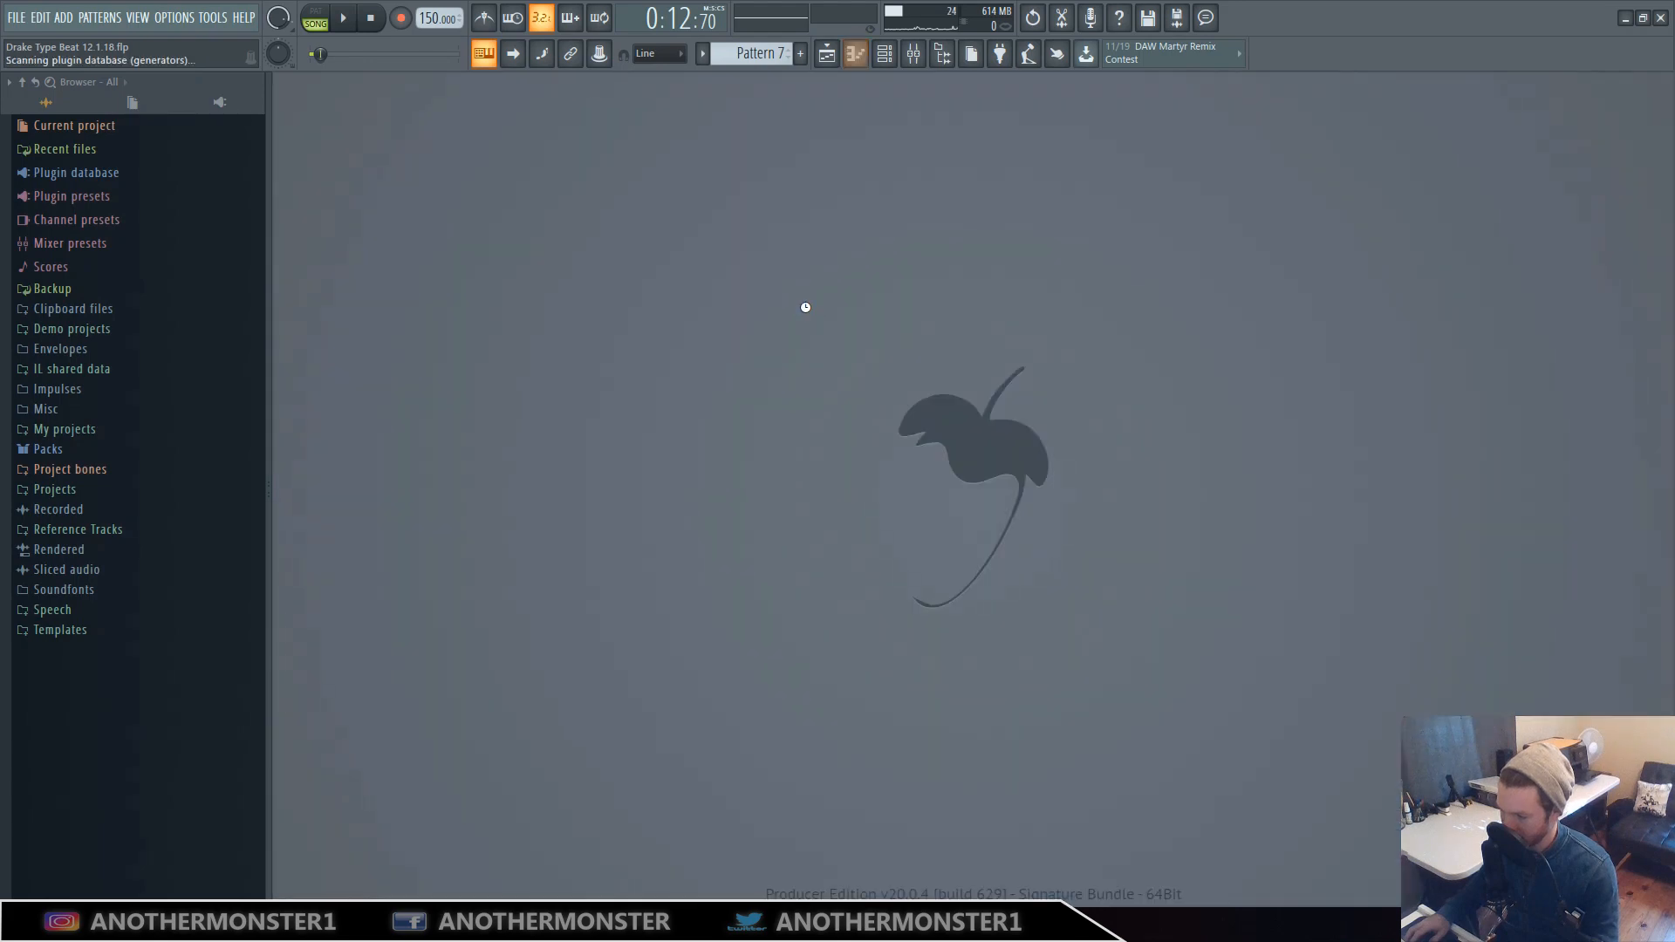
Show and hide the plugin picker, and toggle the mixer open and closed
{"action": "key", "text": "F8"}
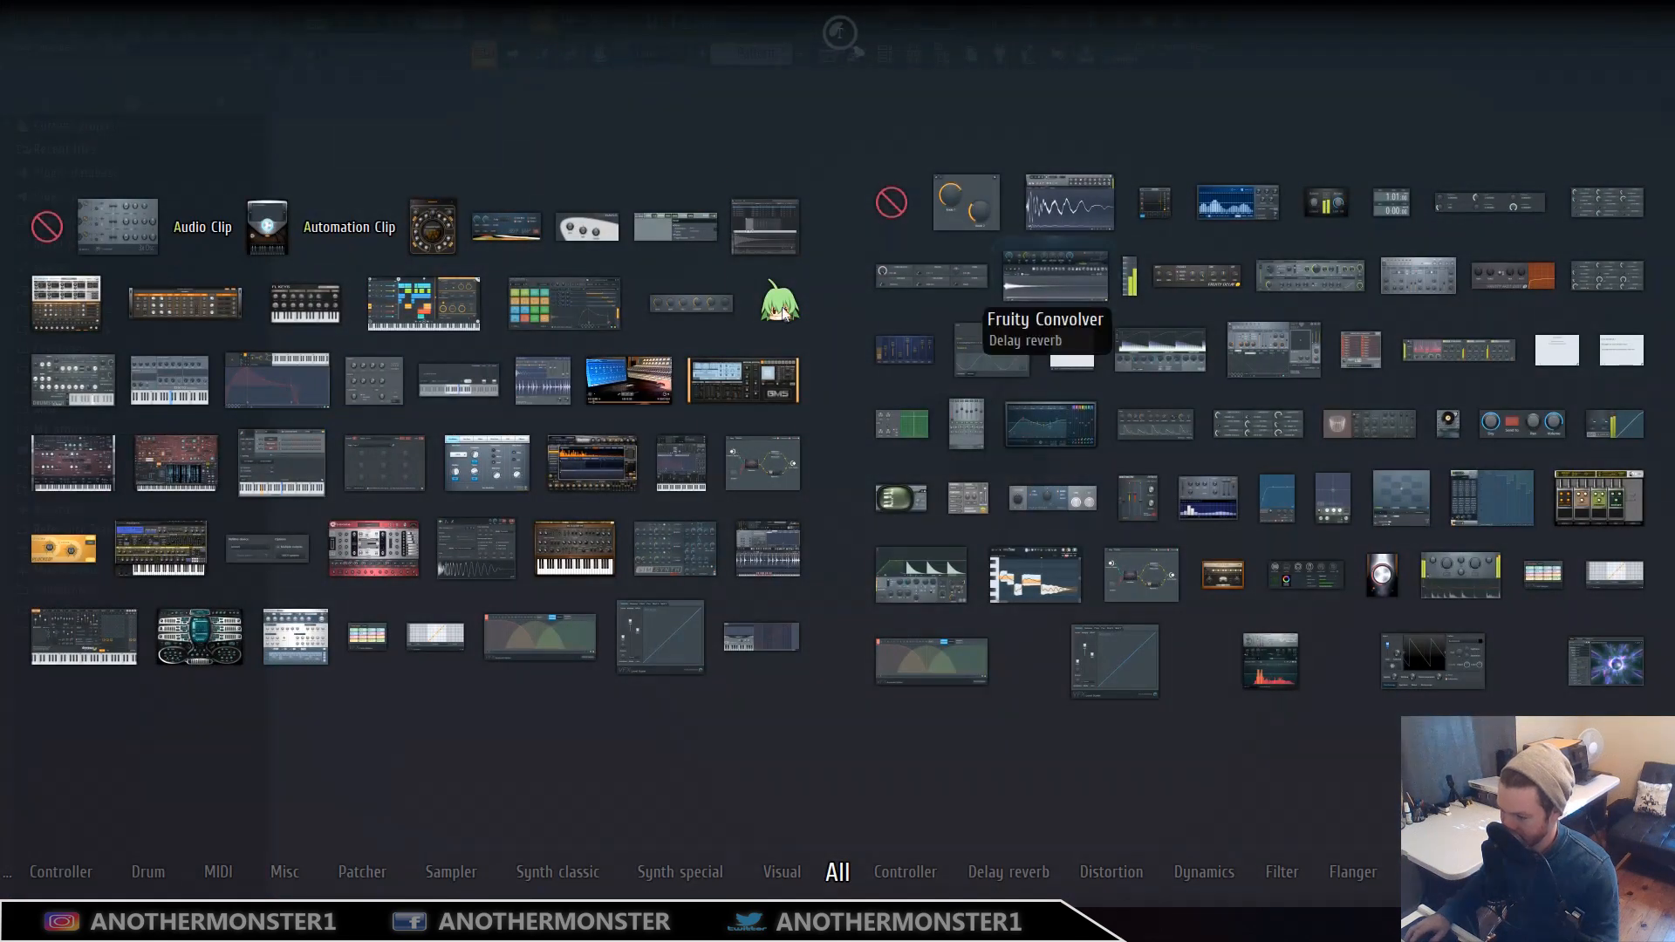
{"action": "key", "text": "F8"}
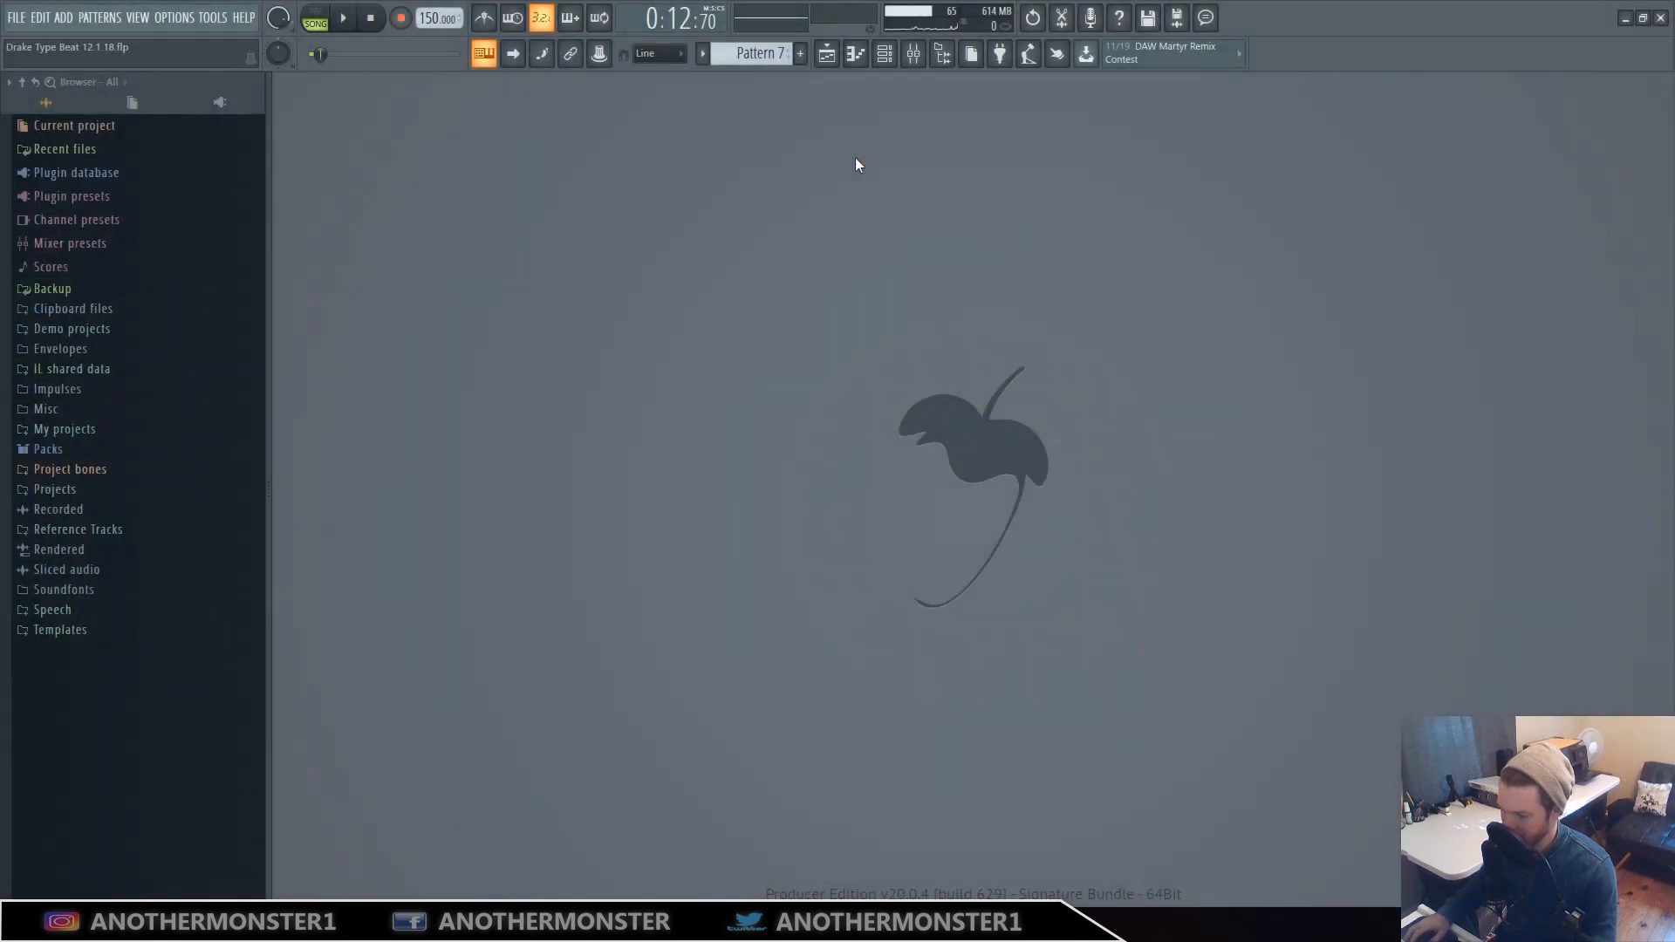
{"action": "key", "text": "F9"}
{"action": "key", "text": "F9"}
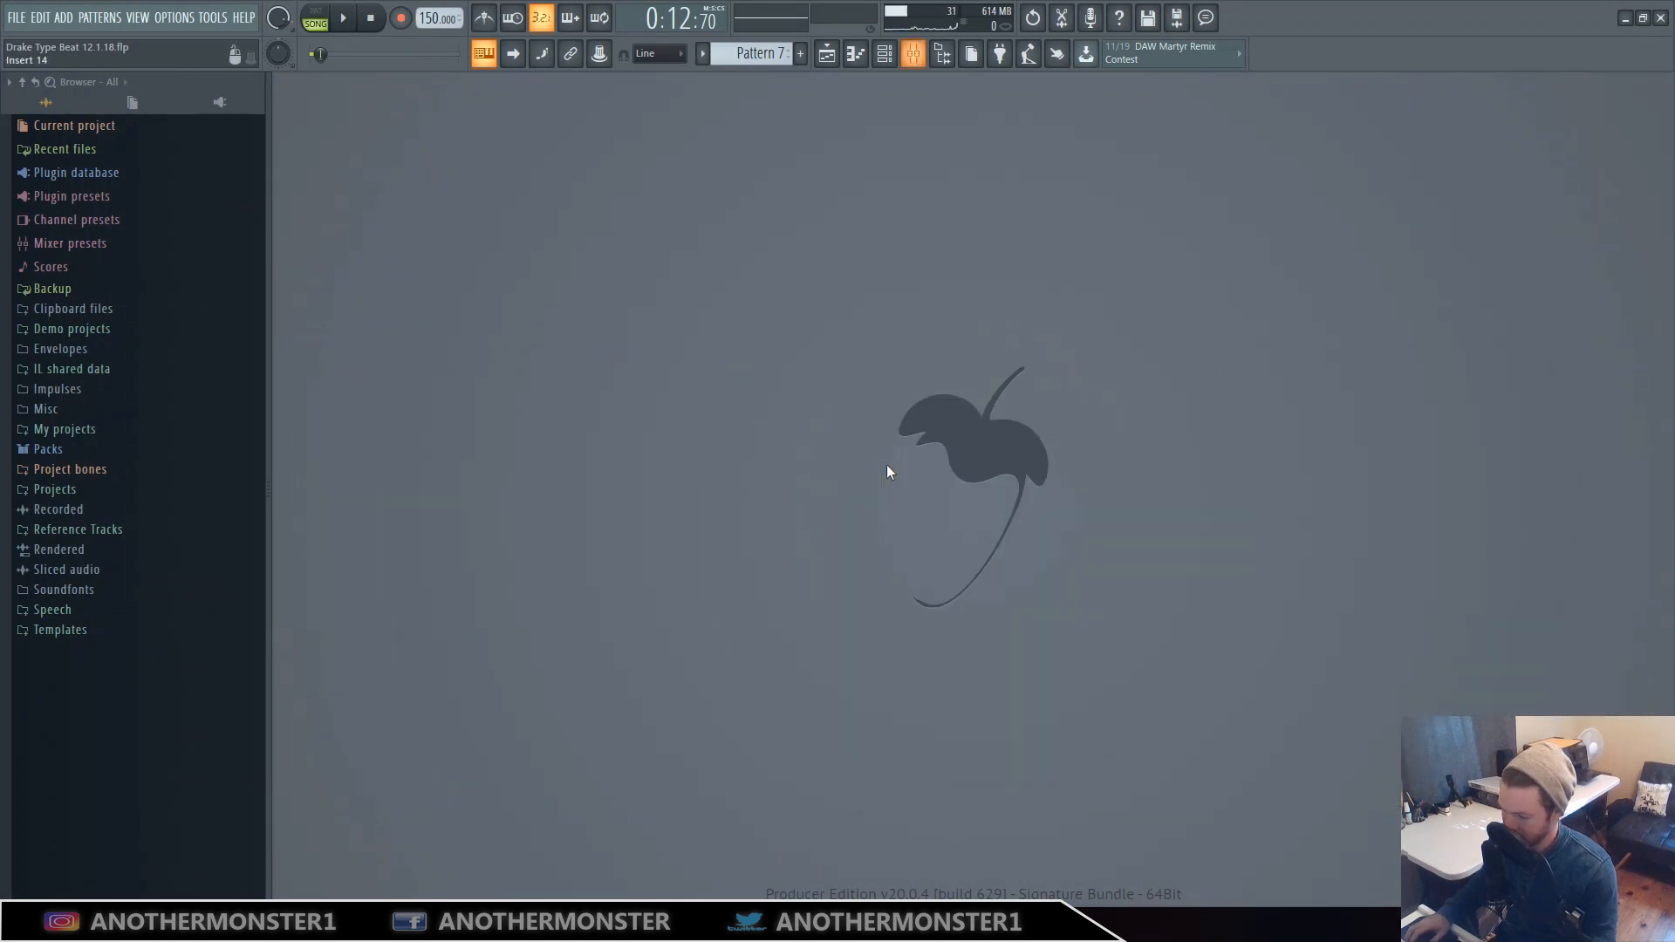
{"action": "key", "text": "F9"}
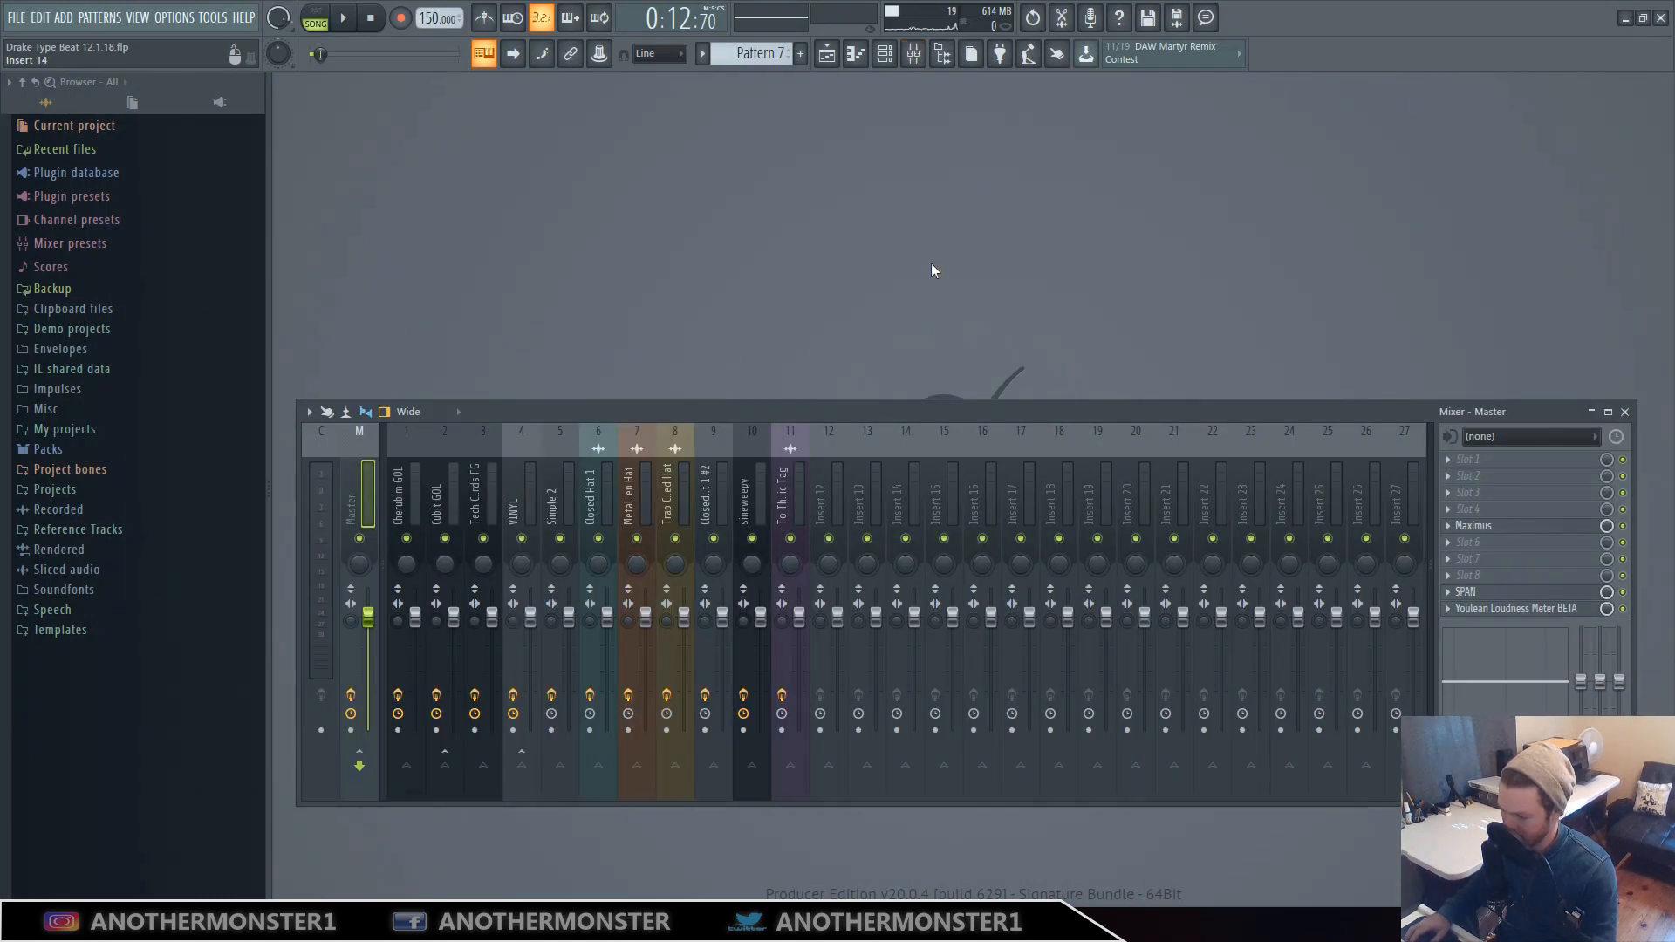
{"action": "key", "text": "F9"}
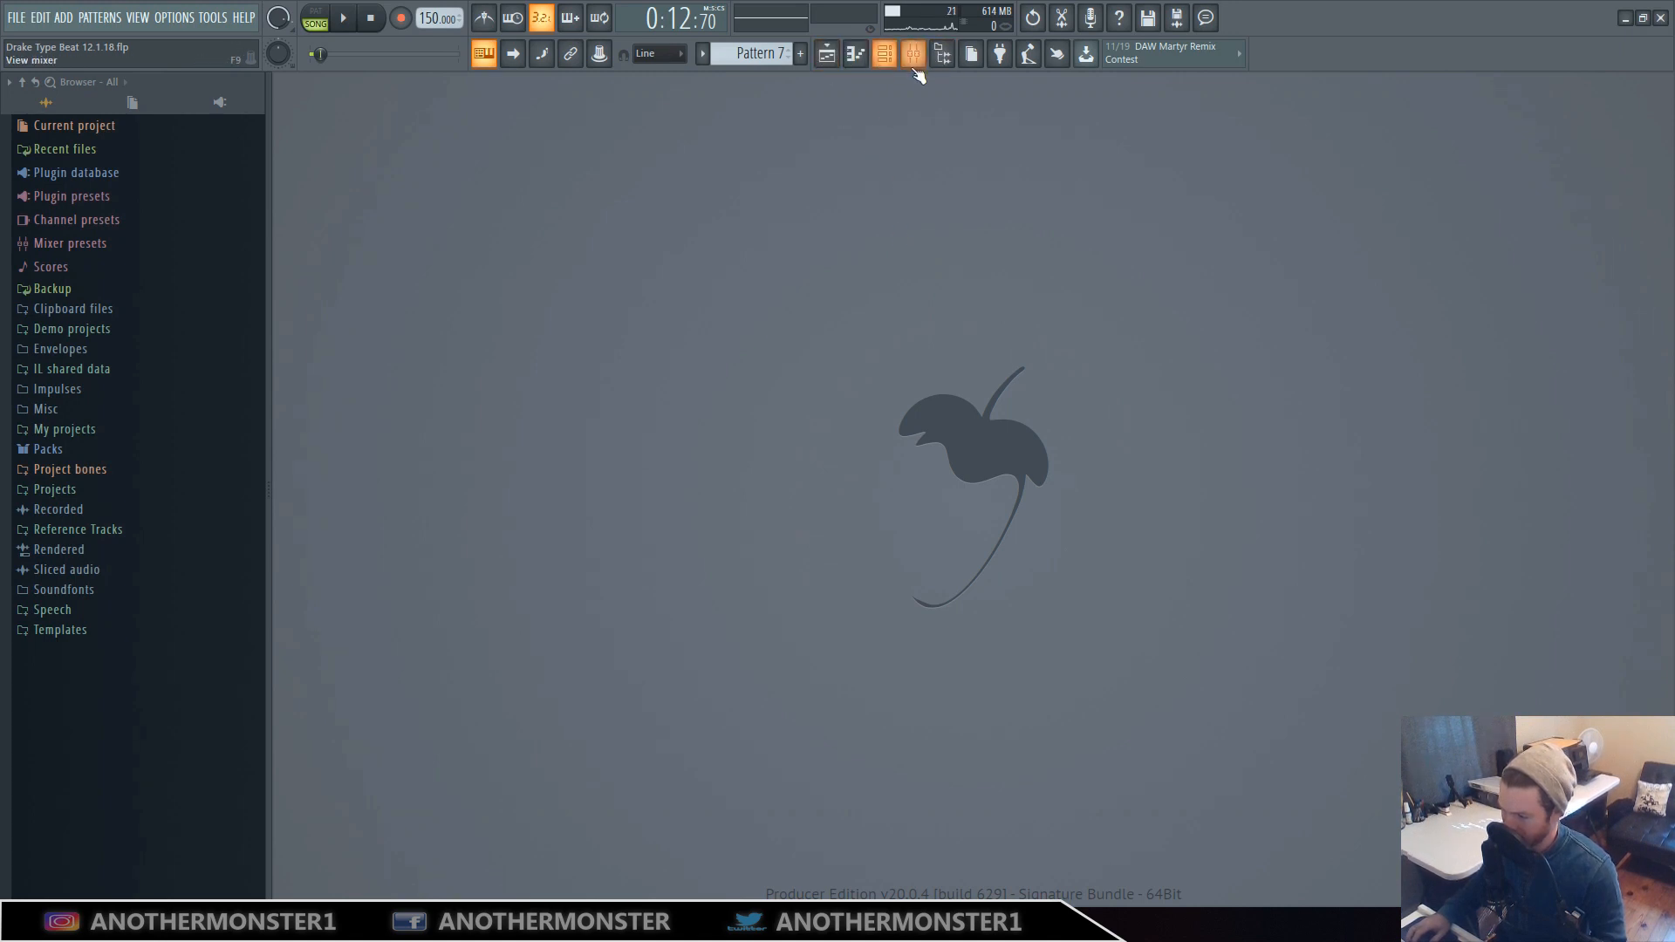
{"action": "left_click", "coordinate": [161, 18]}
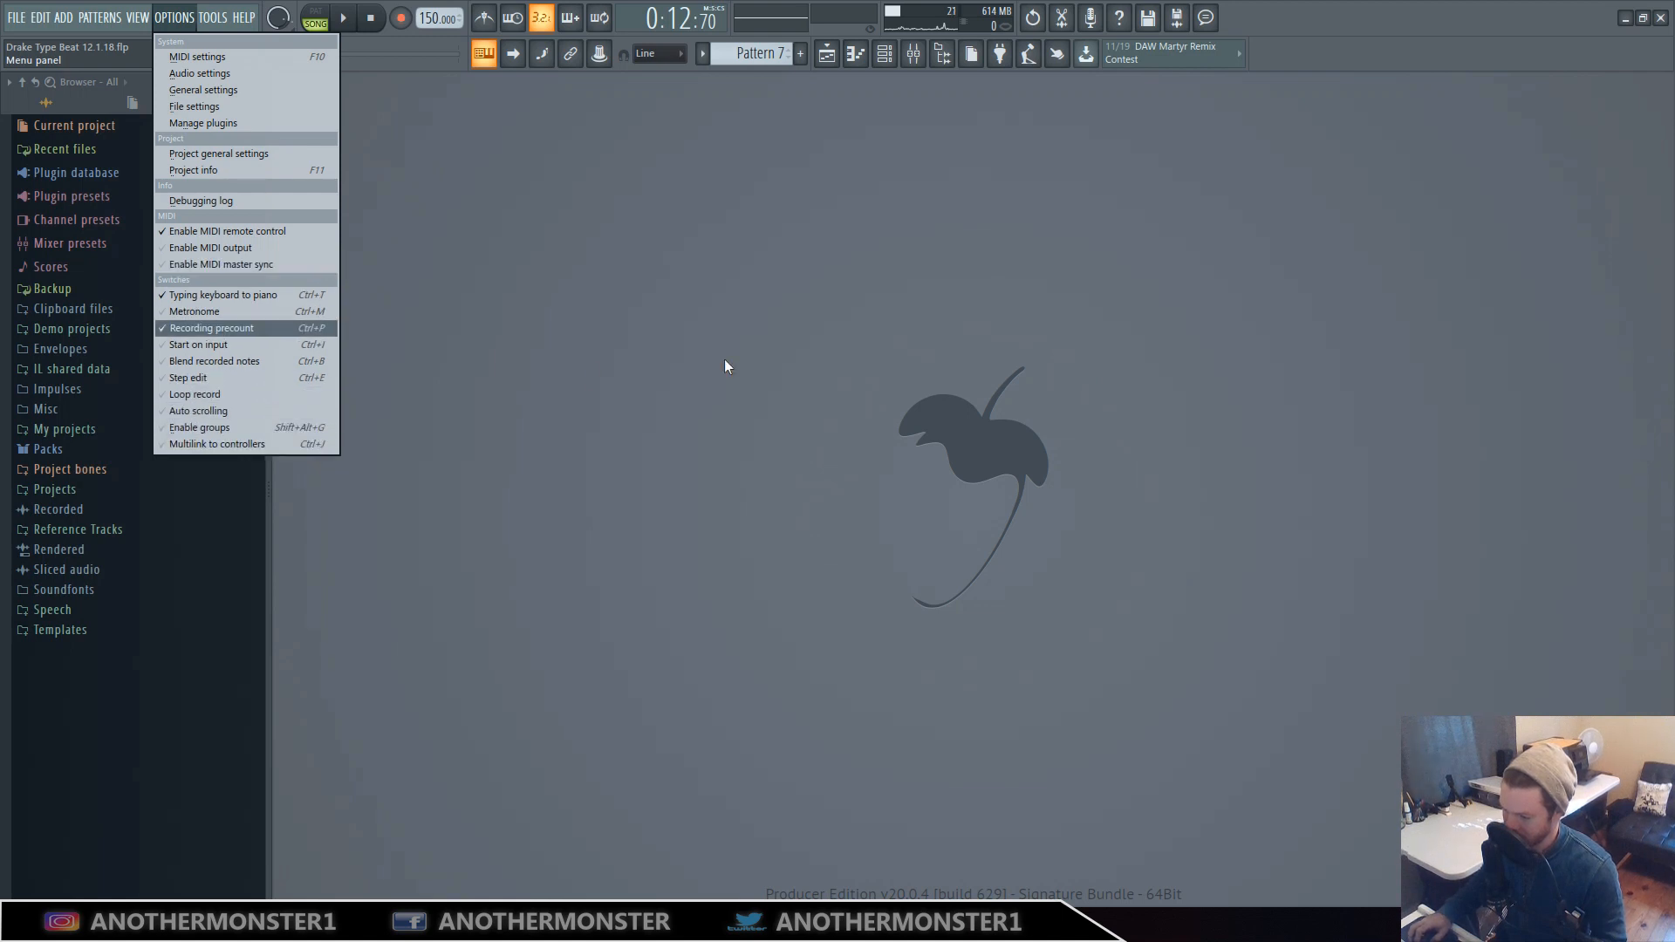
{"action": "left_click", "coordinate": [824, 266]}
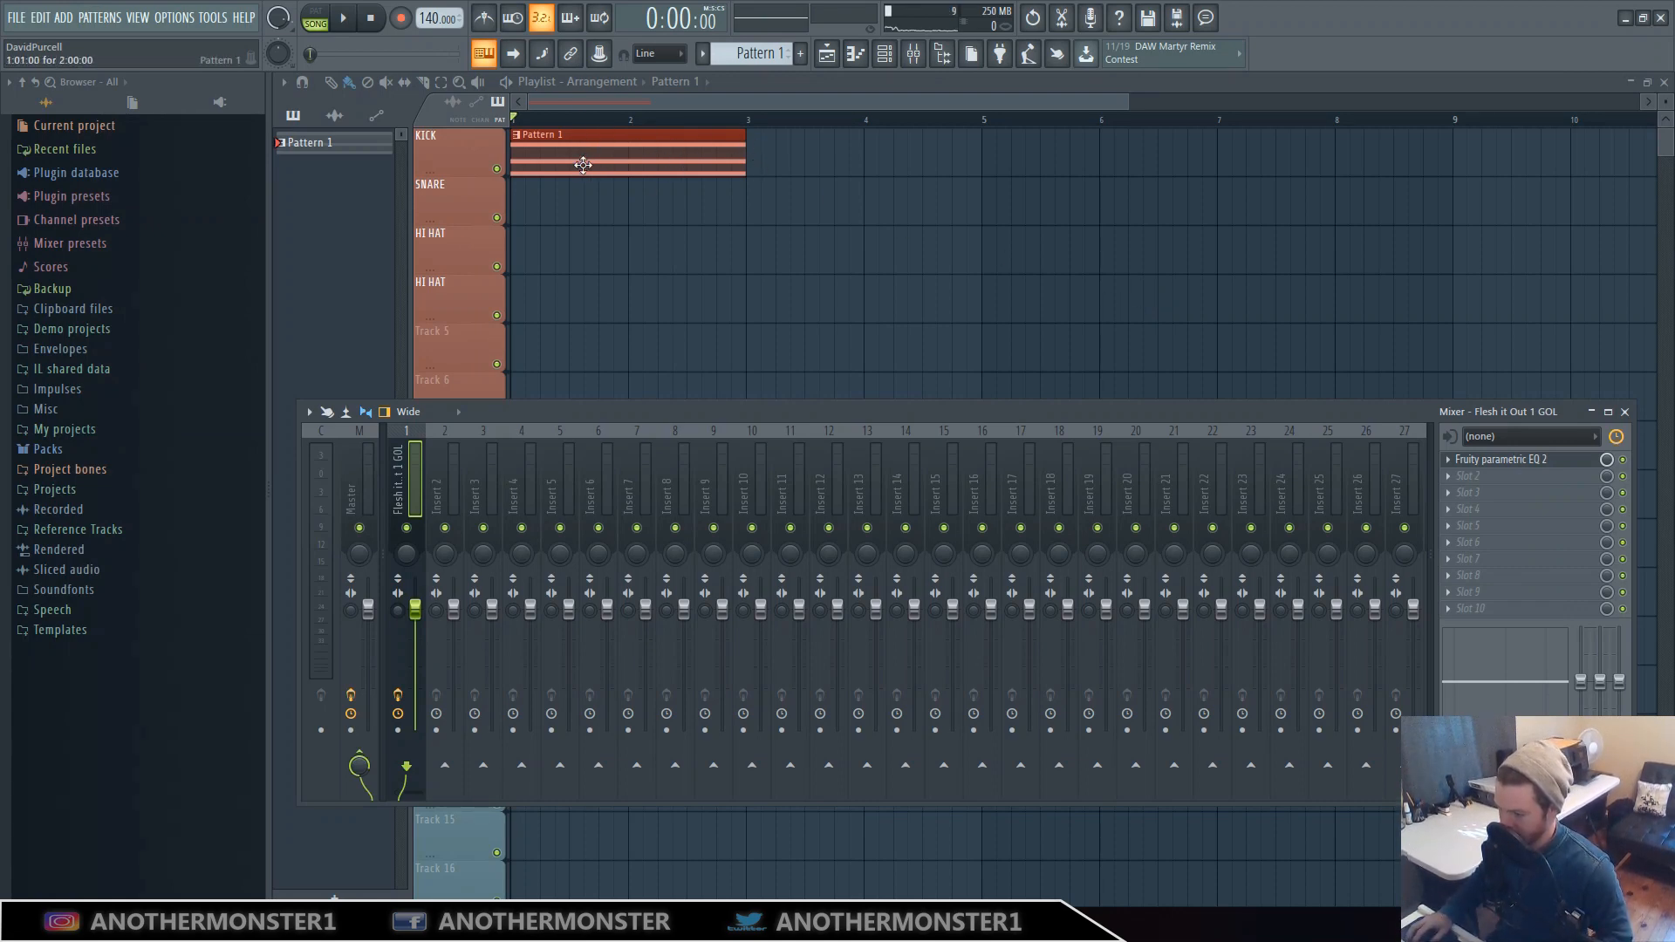
Preview Pattern 1, and load Fruity Balance and Fruity Peak Controller into effect slots 2 and 3 of mixer insert 1
{"action": "left_click", "coordinate": [347, 19]}
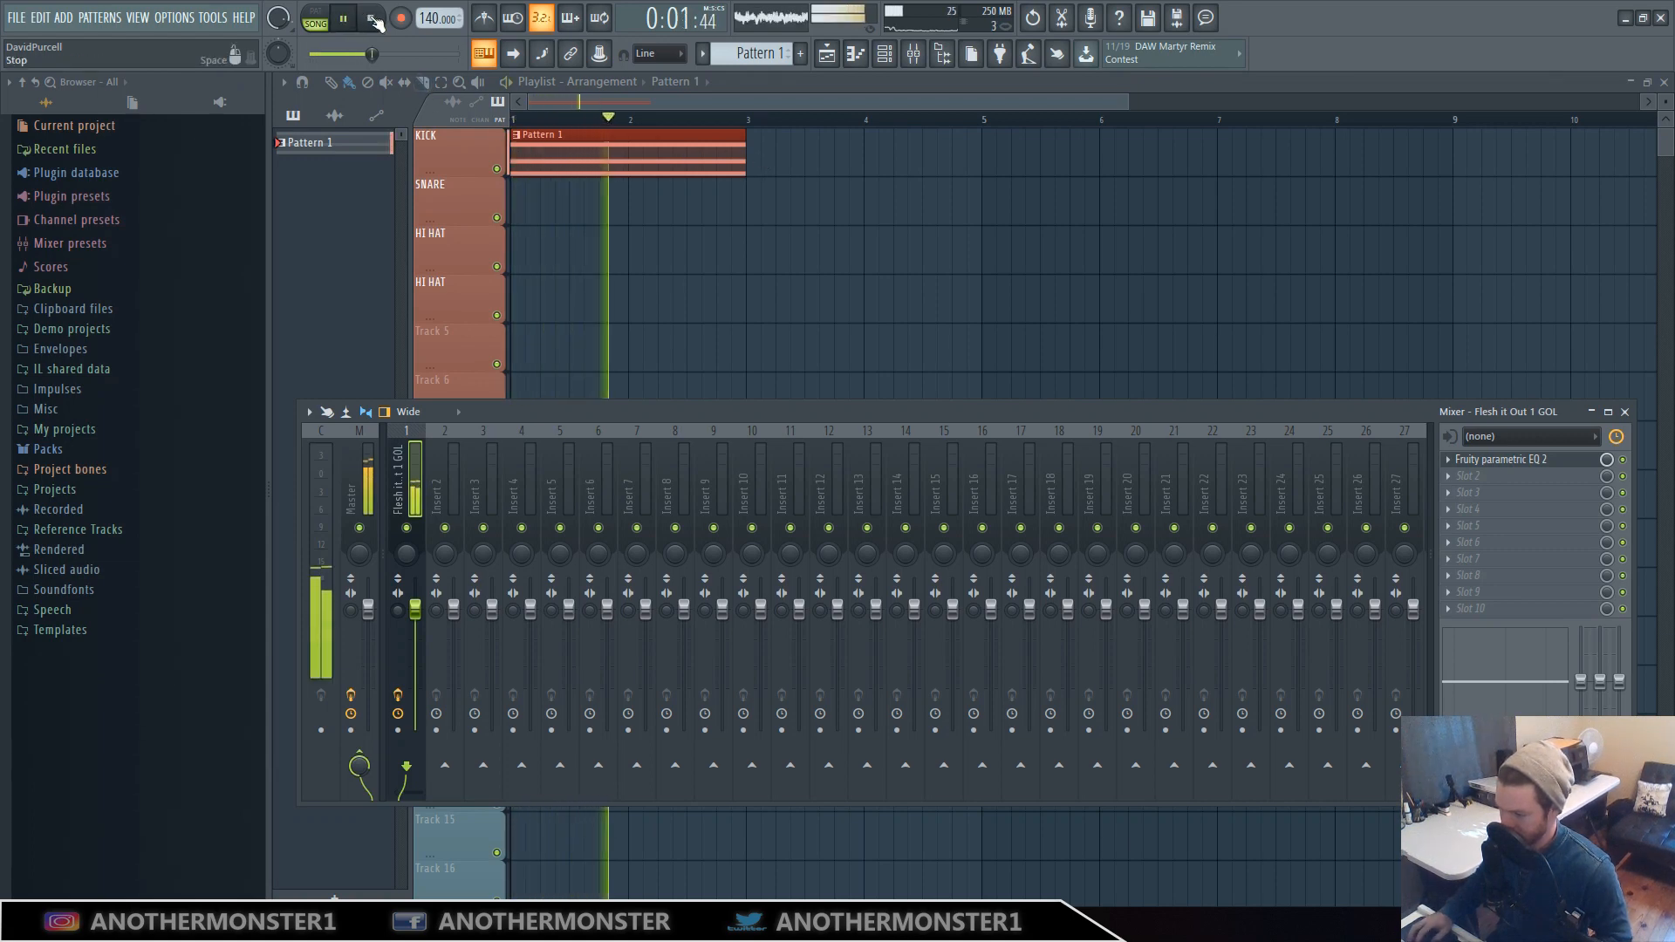
{"action": "left_click", "coordinate": [373, 18]}
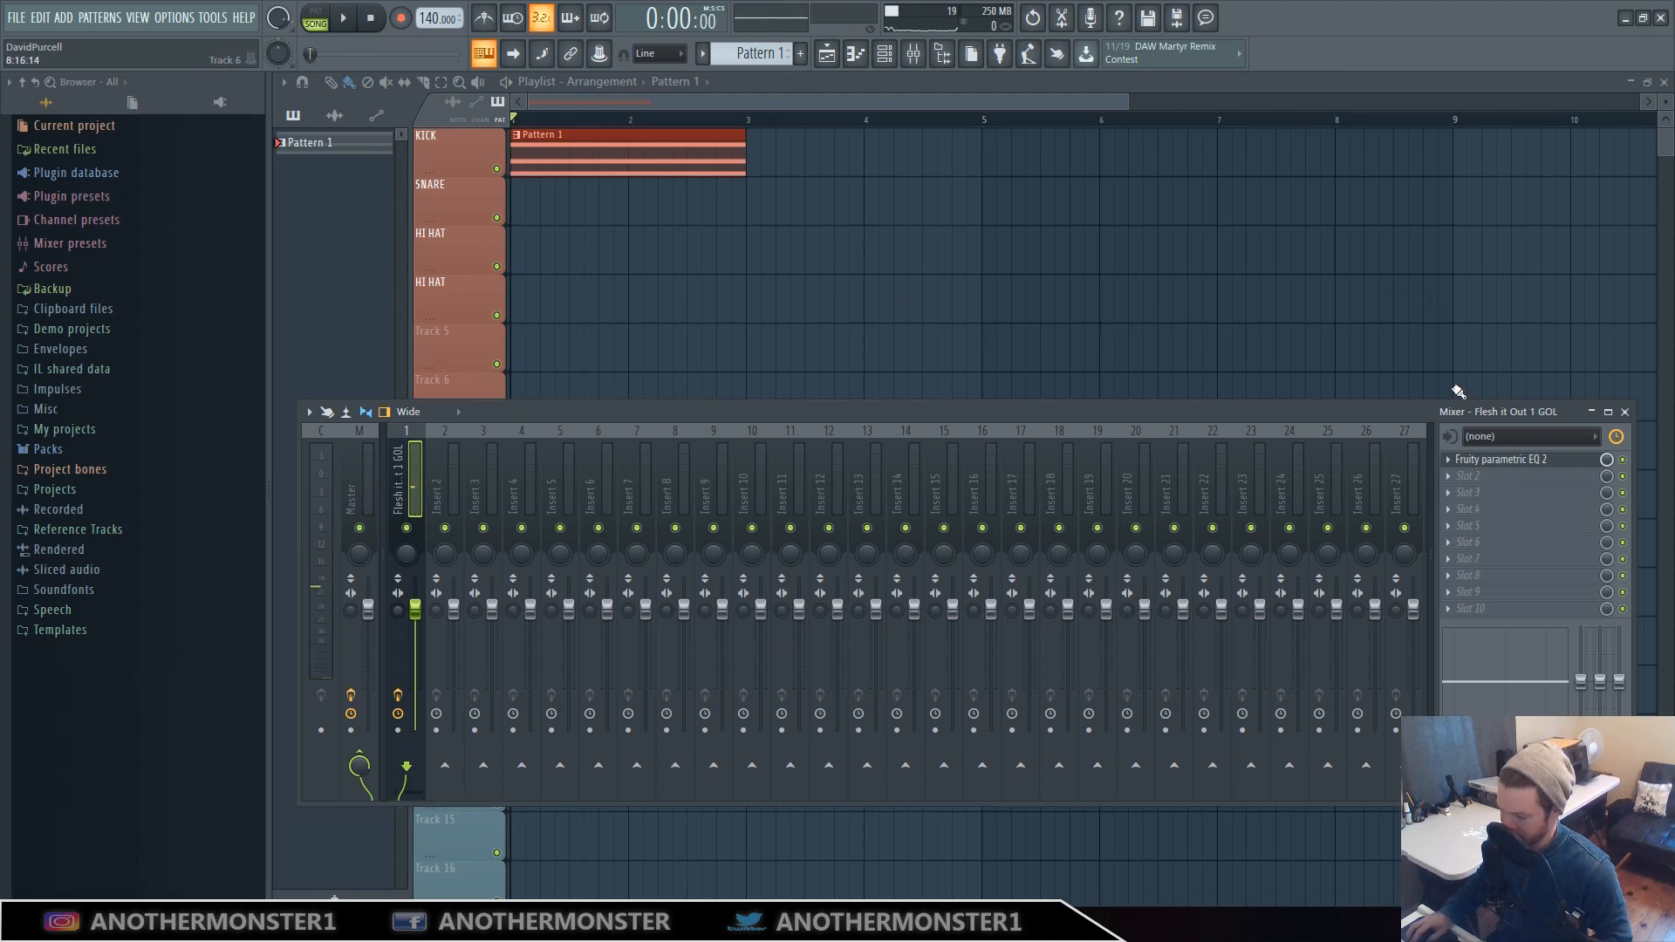
{"action": "left_click", "coordinate": [1483, 476]}
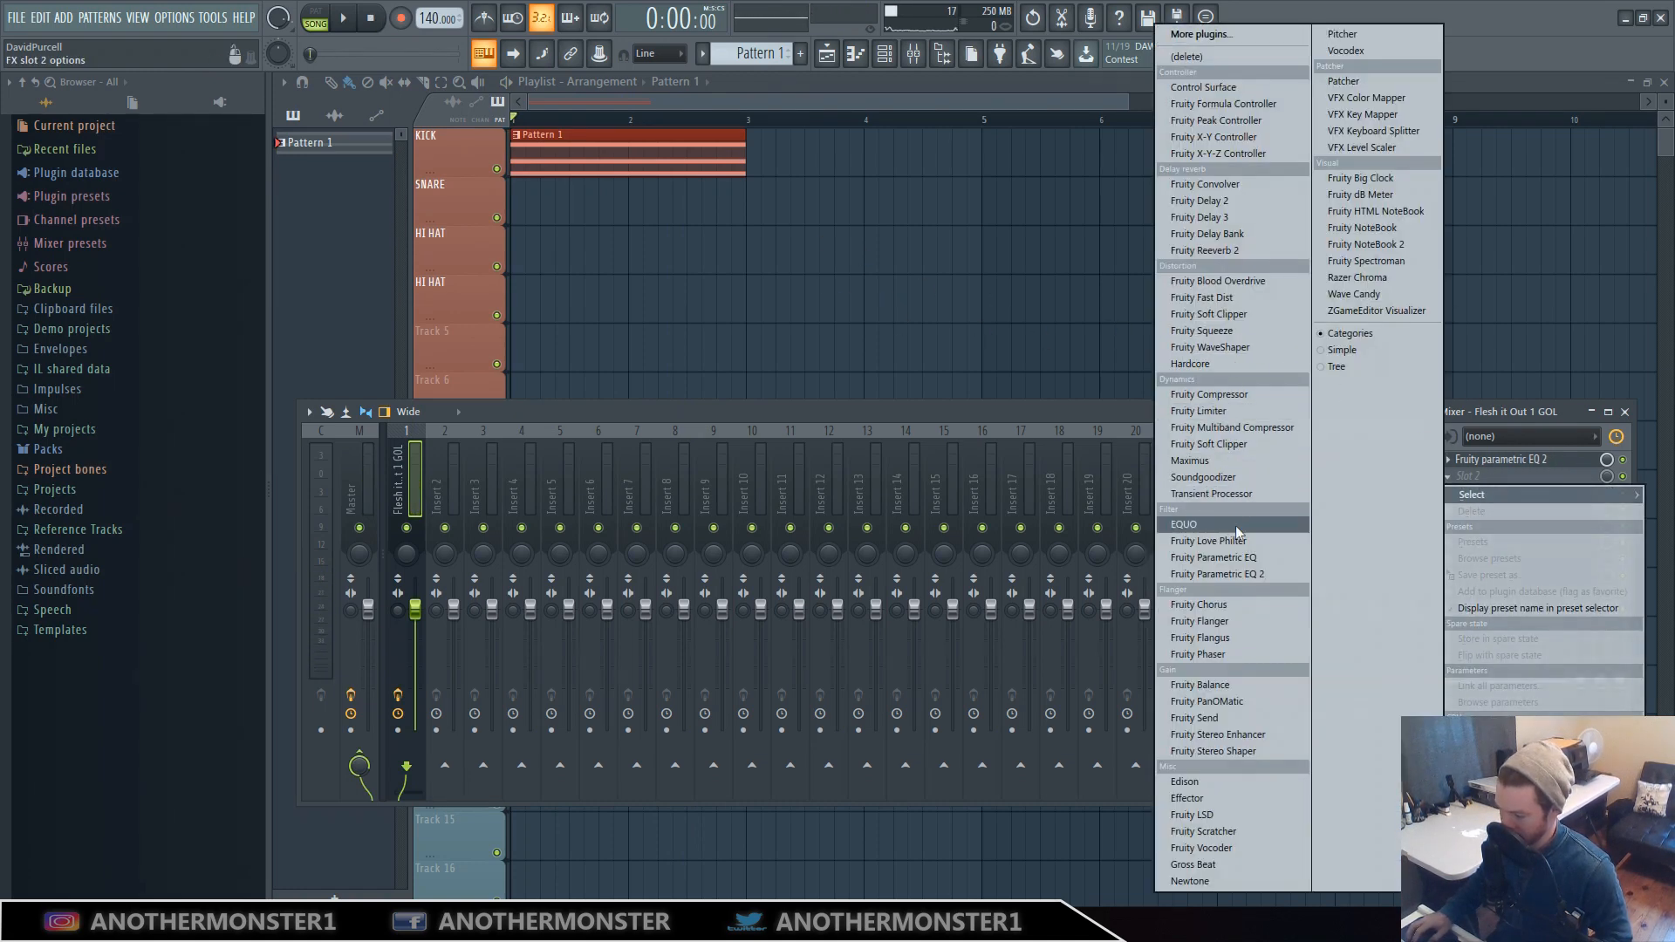
{"action": "left_click", "coordinate": [1221, 685]}
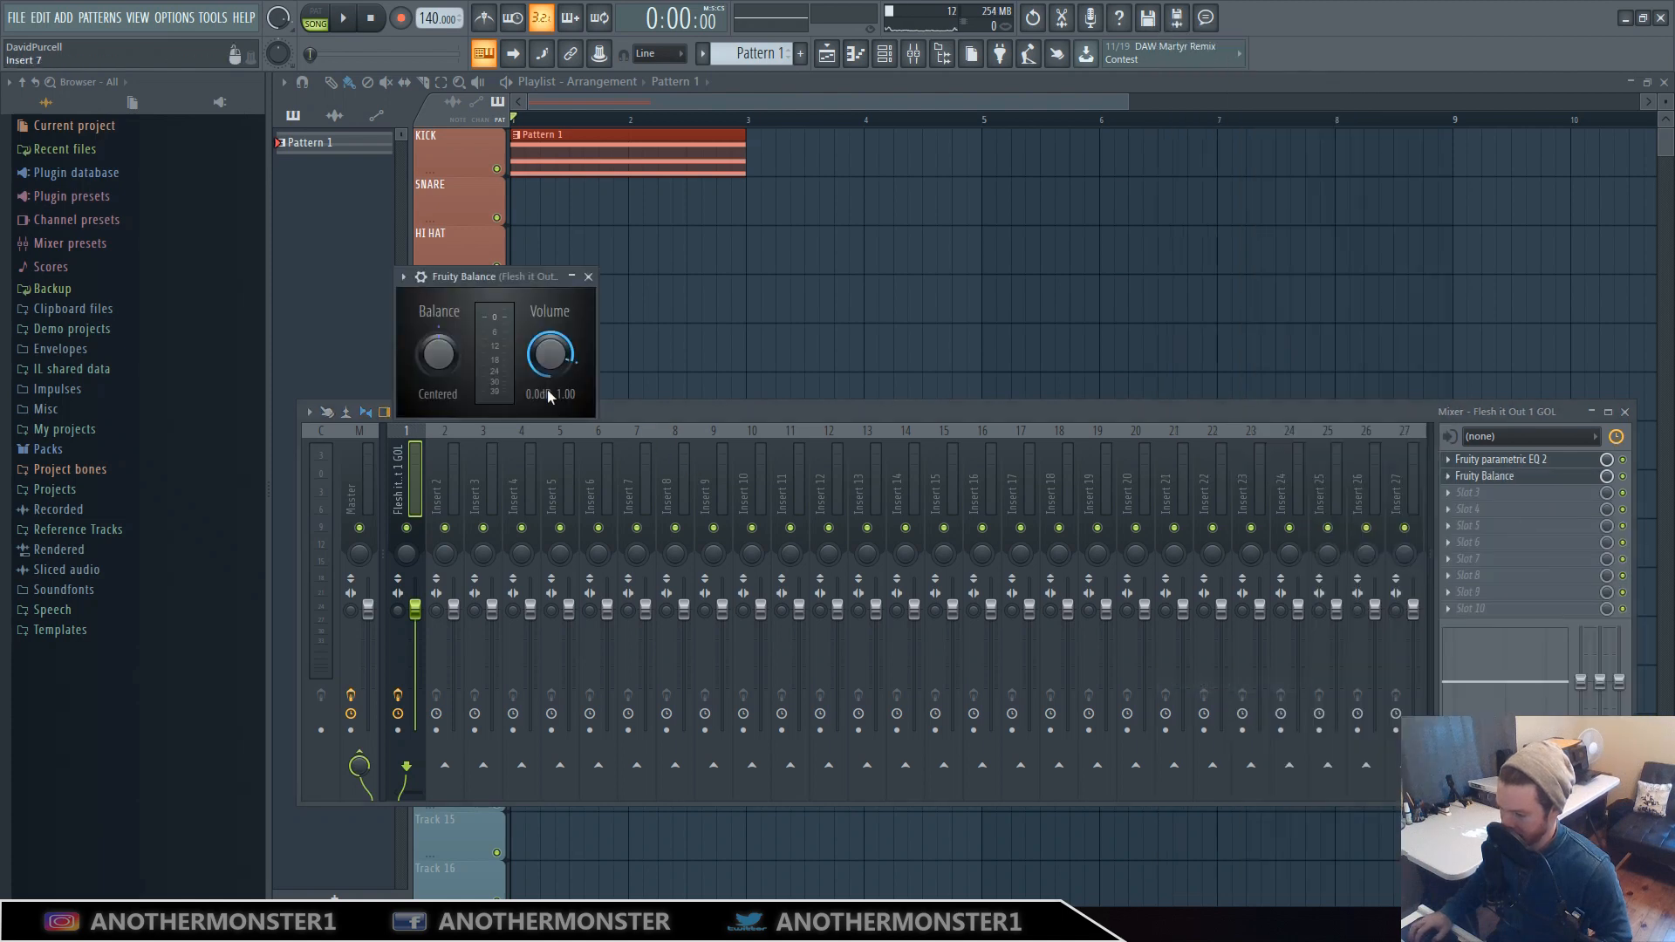
{"action": "left_click", "coordinate": [1466, 493]}
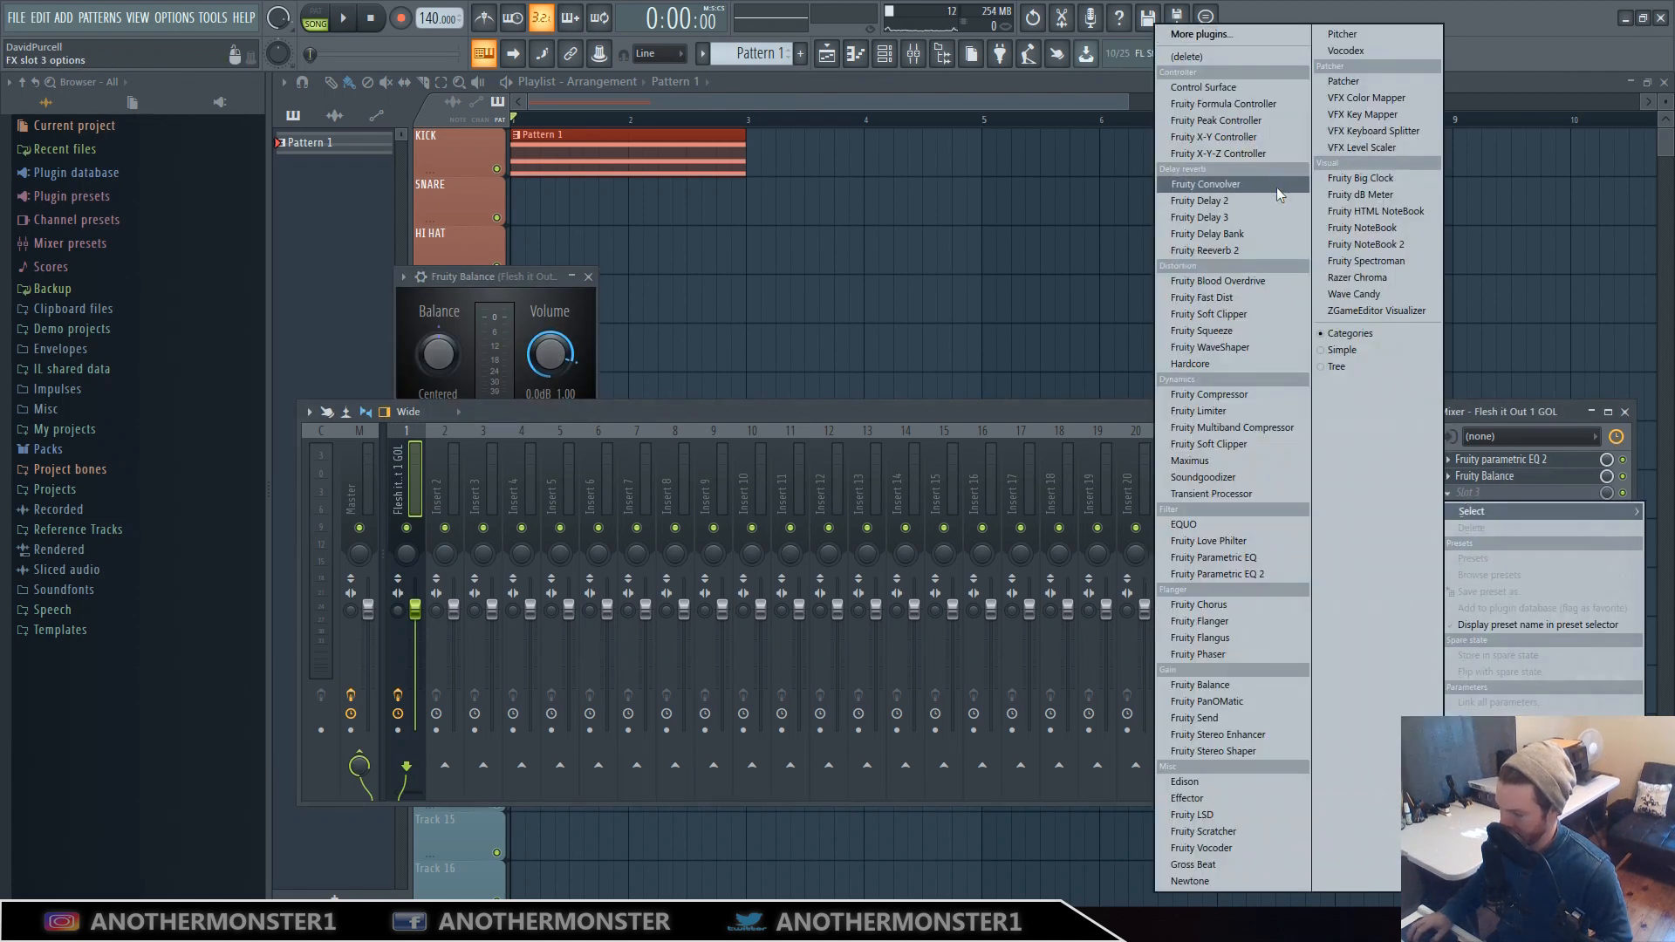
{"action": "left_click", "coordinate": [1204, 120]}
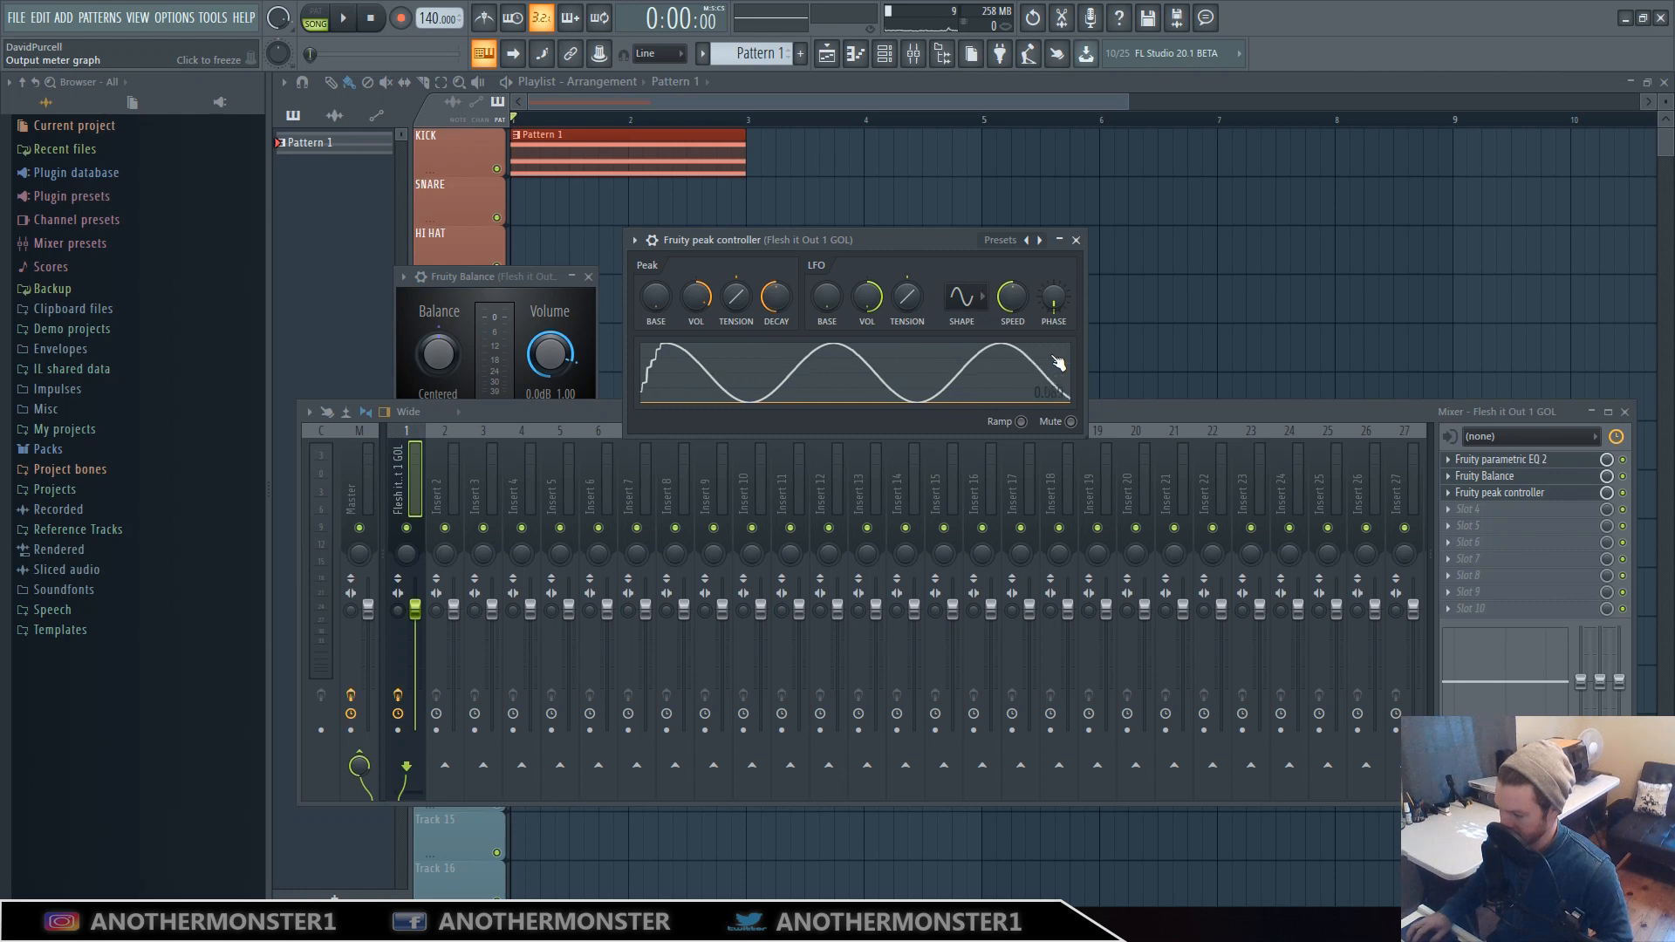
Link the Fruity Balance volume to the internal controller Peak ctrl - LFO
{"action": "right_click", "coordinate": [553, 359]}
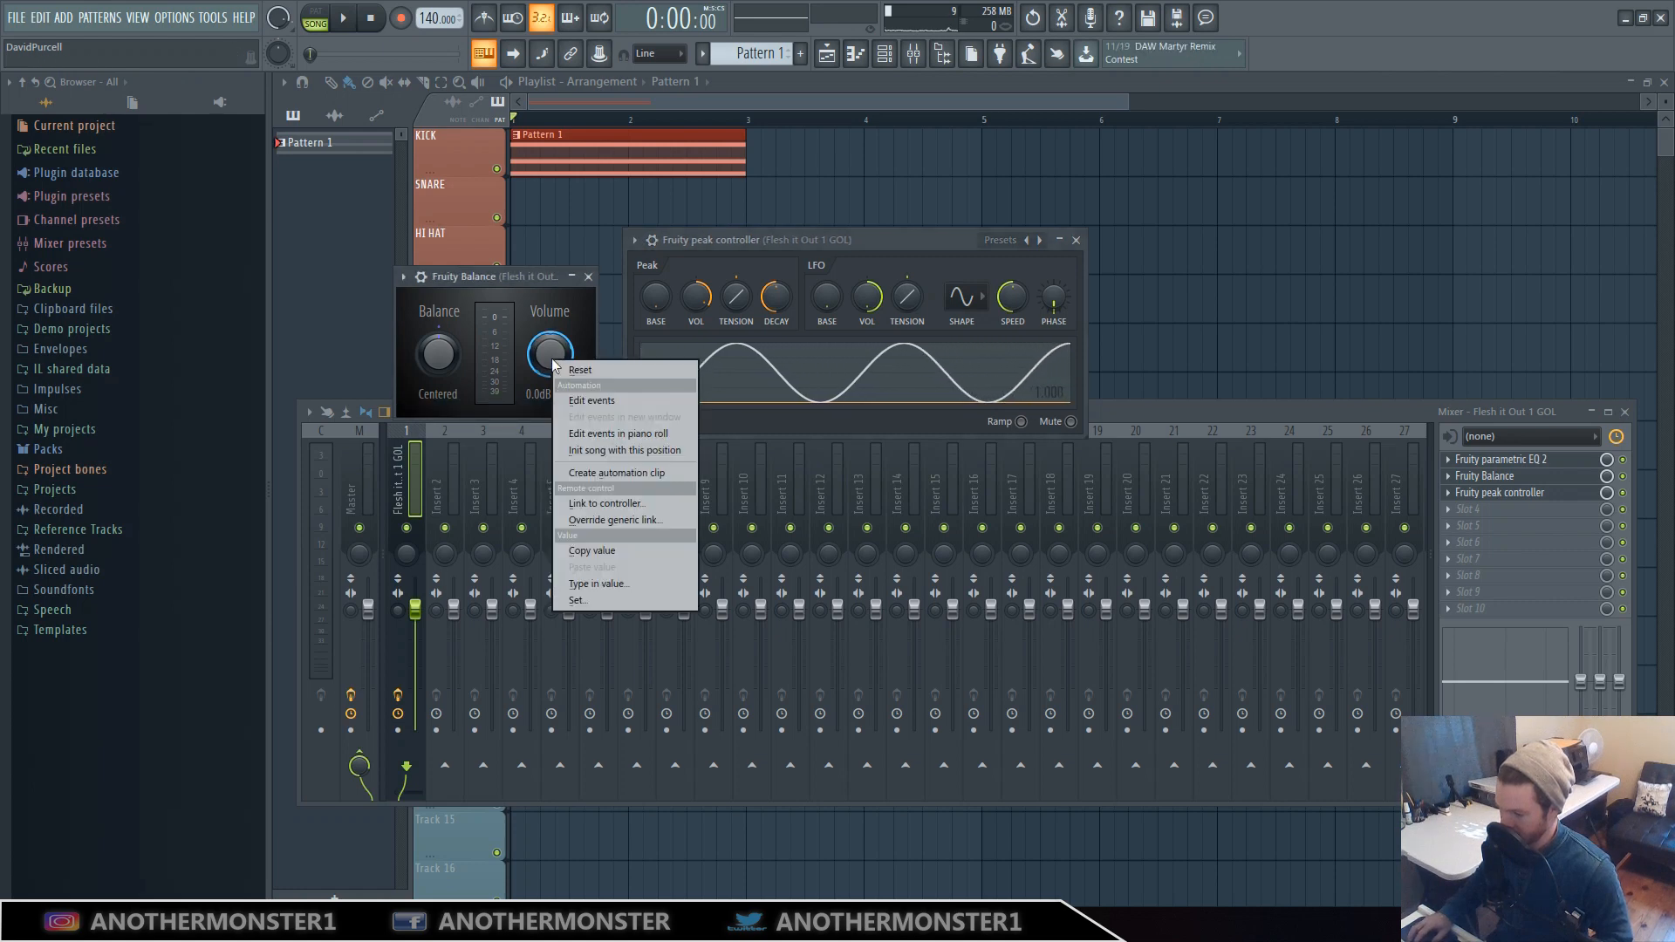
{"action": "left_click", "coordinate": [608, 506]}
{"action": "left_click", "coordinate": [816, 419]}
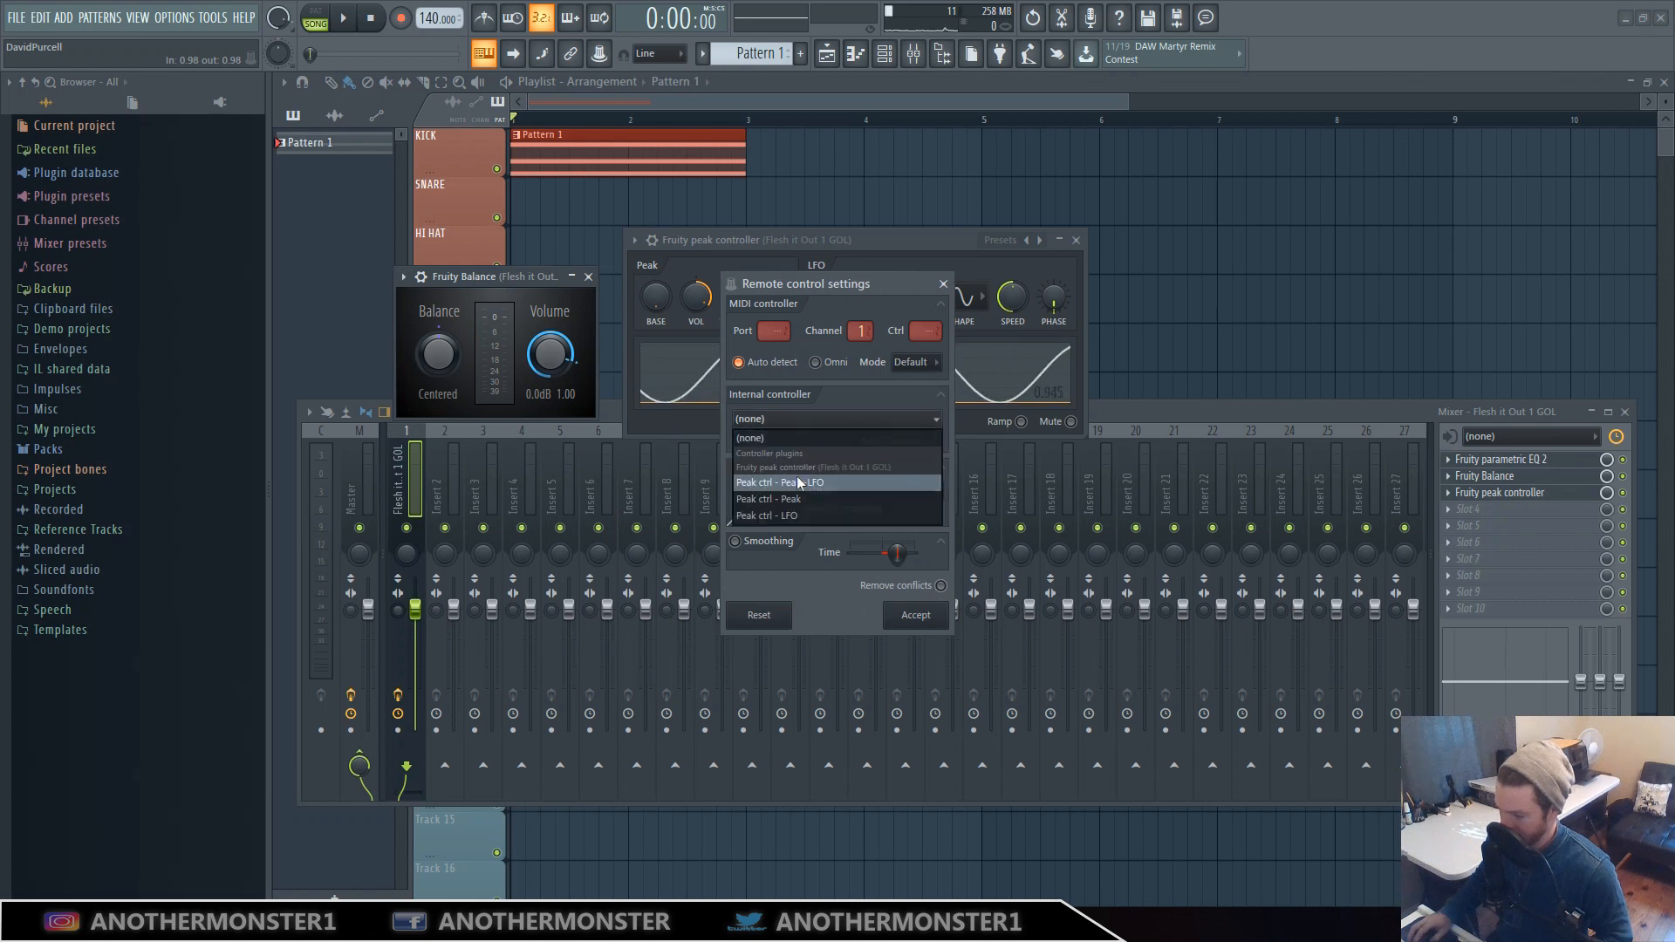
{"action": "left_click", "coordinate": [797, 516]}
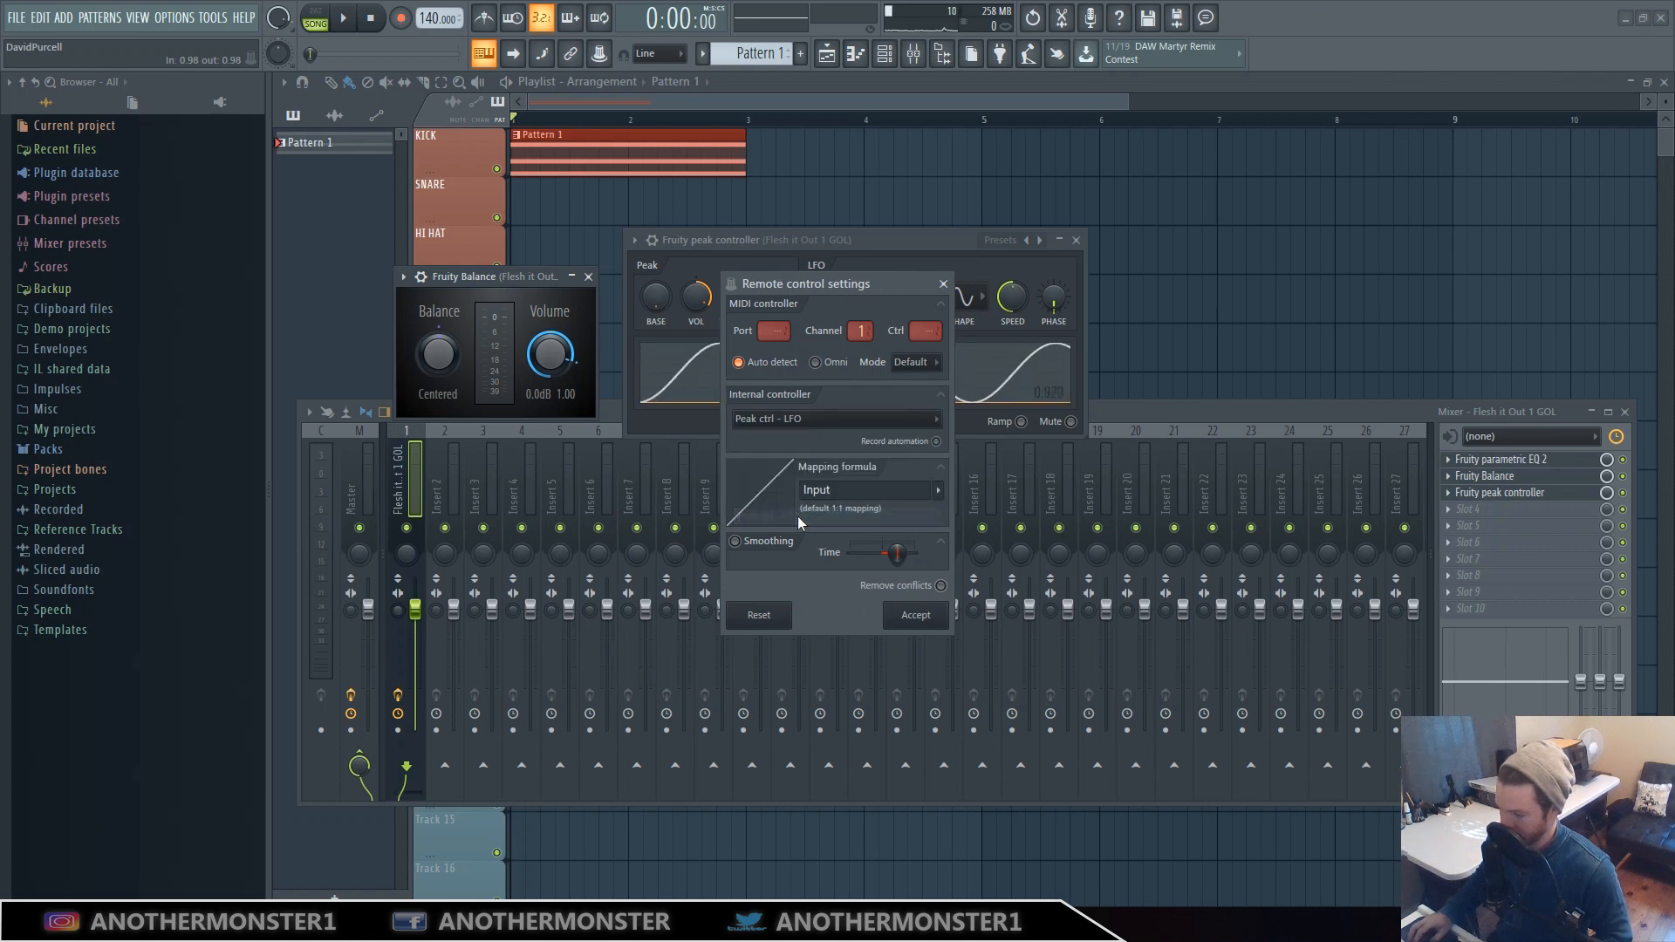
{"action": "left_click", "coordinate": [915, 614]}
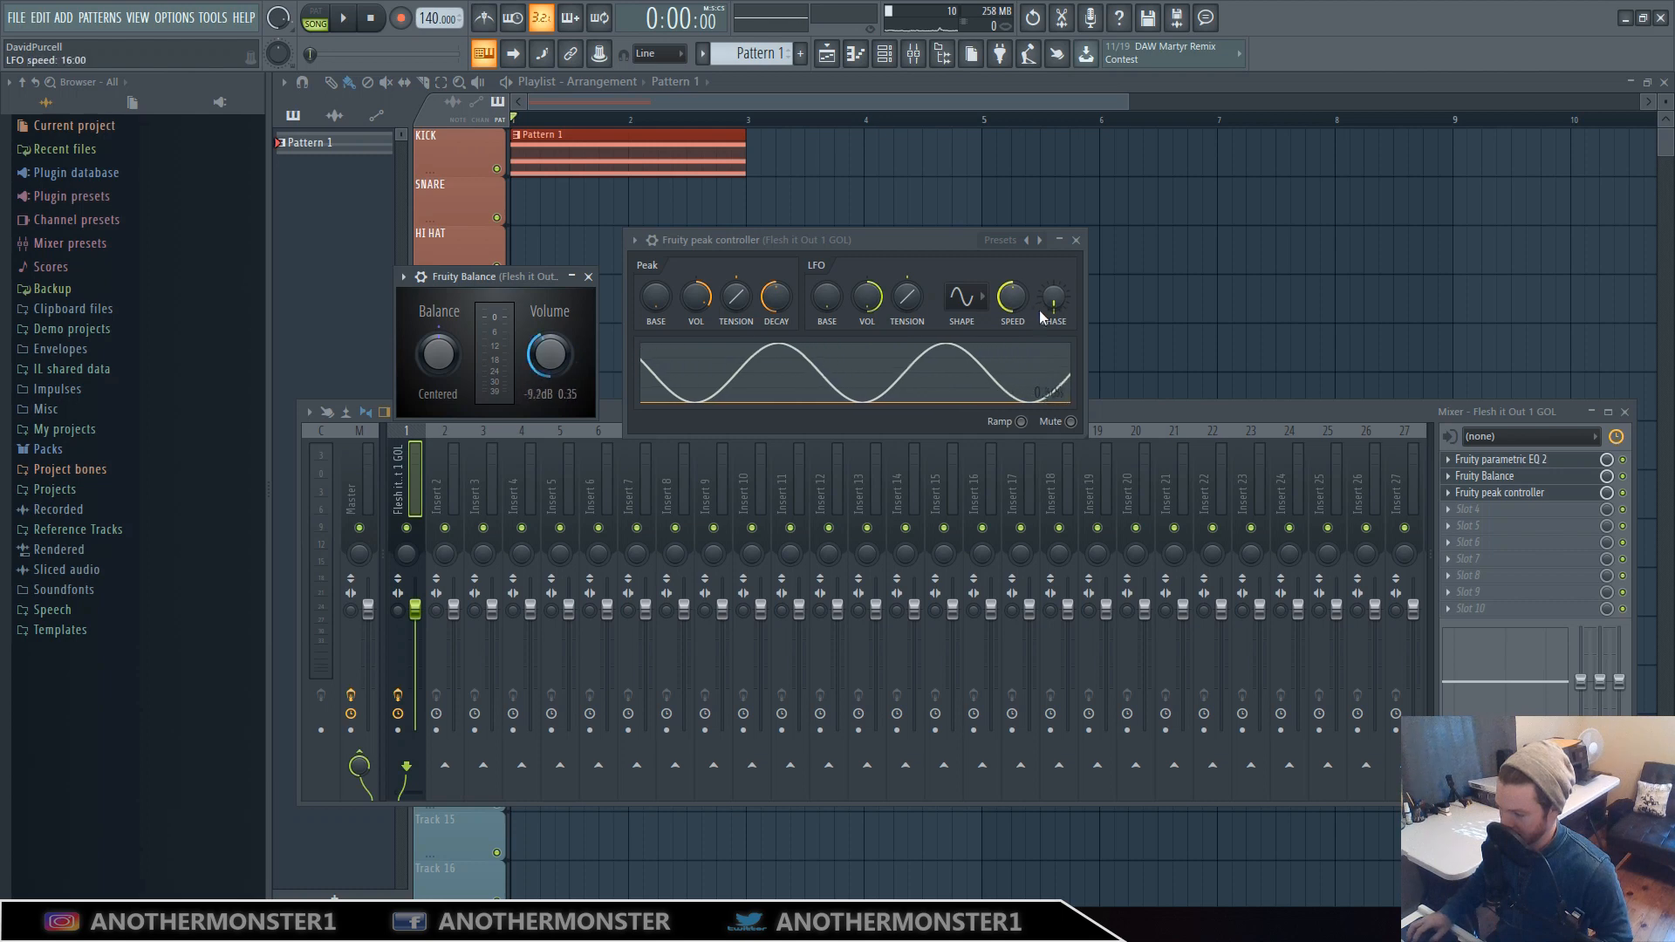
During playback, try the Triangle, Square and Saw LFO shapes in Fruity Peak Controller and vary the LFO speed
{"action": "key", "text": "space"}
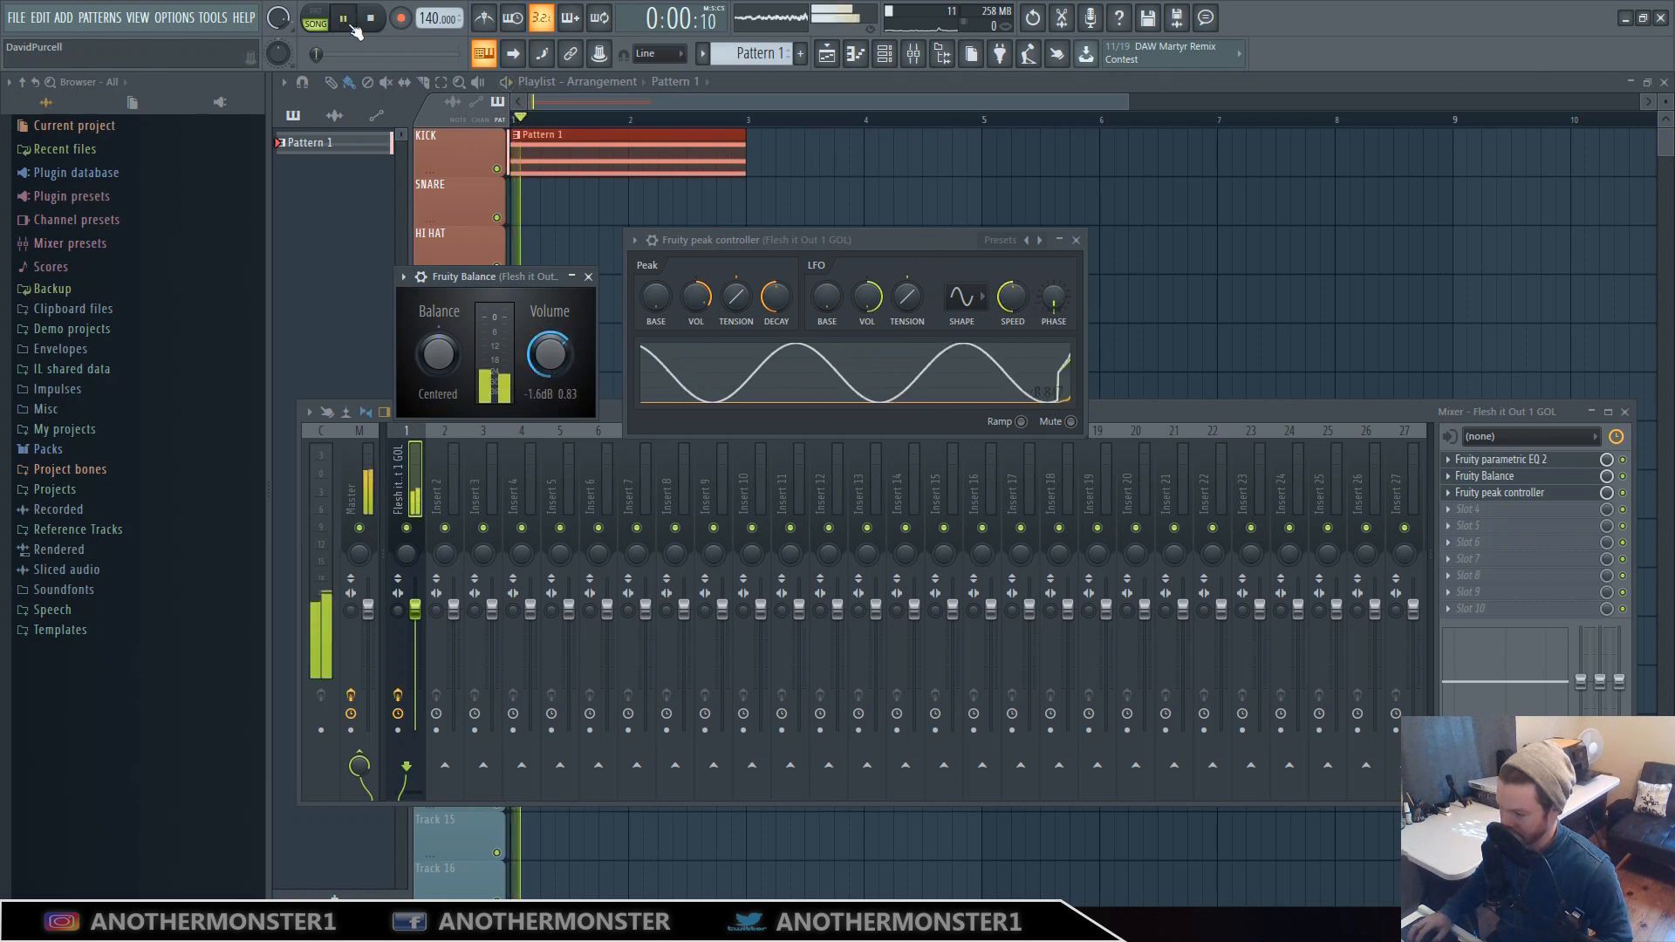
{"action": "mouse_move", "coordinate": [1003, 300]}
{"action": "left_mouse_down"}
{"action": "mouse_move", "coordinate": [1004, 354]}
{"action": "mouse_move", "coordinate": [1012, 296]}
{"action": "left_mouse_up"}
{"action": "left_click", "coordinate": [967, 299]}
{"action": "left_click", "coordinate": [975, 338]}
{"action": "left_click", "coordinate": [966, 298]}
{"action": "left_click", "coordinate": [976, 358]}
{"action": "left_click", "coordinate": [966, 298]}
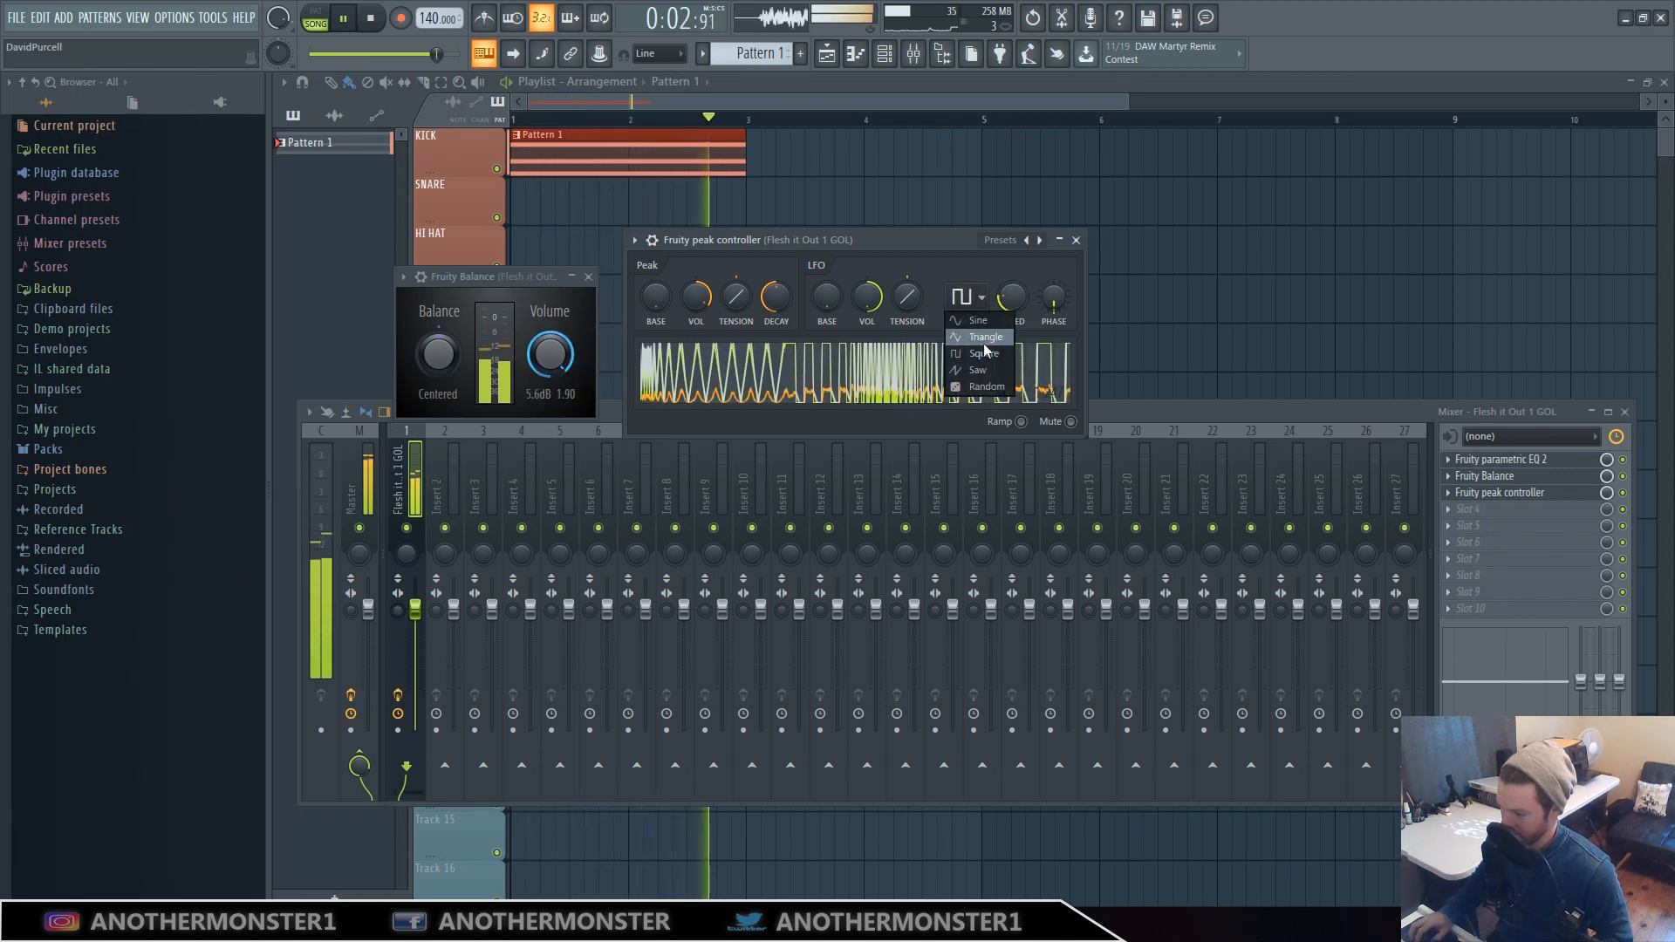
{"action": "left_click", "coordinate": [977, 370]}
{"action": "left_click_drag", "start_coordinate": [1012, 301], "coordinate": [1012, 316]}
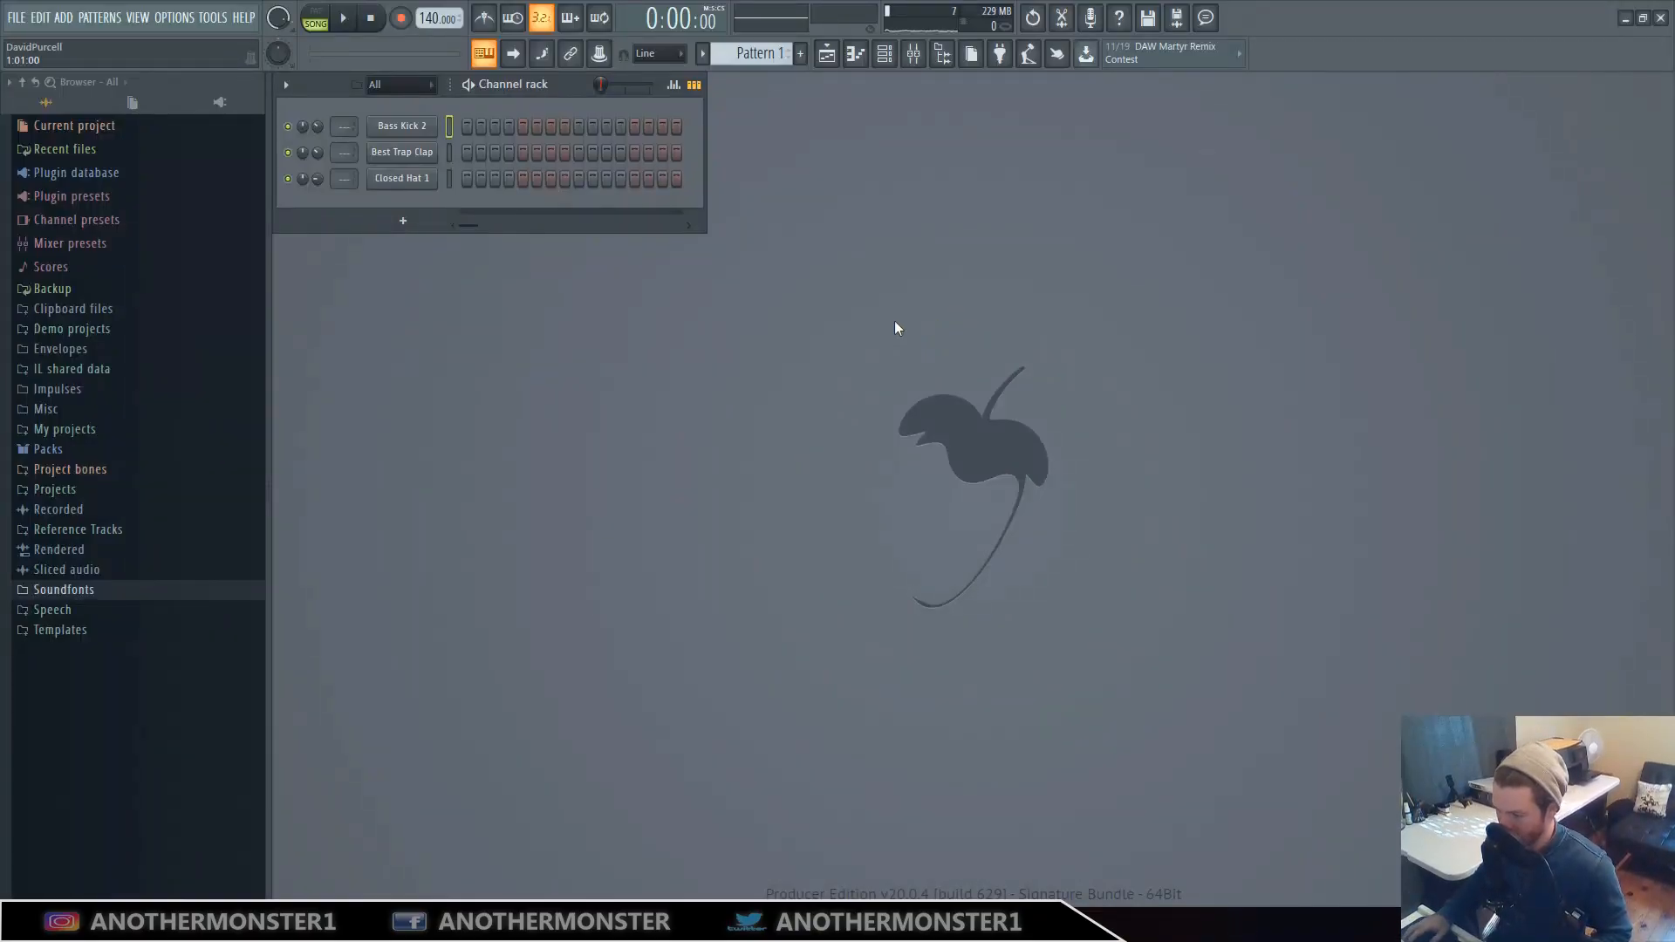
Widen the channel rack to 32 steps, with Bass Kick 2 on steps 1 and 21 and Best Trap Clap on steps 9 and 25
{"action": "left_click", "coordinate": [468, 125]}
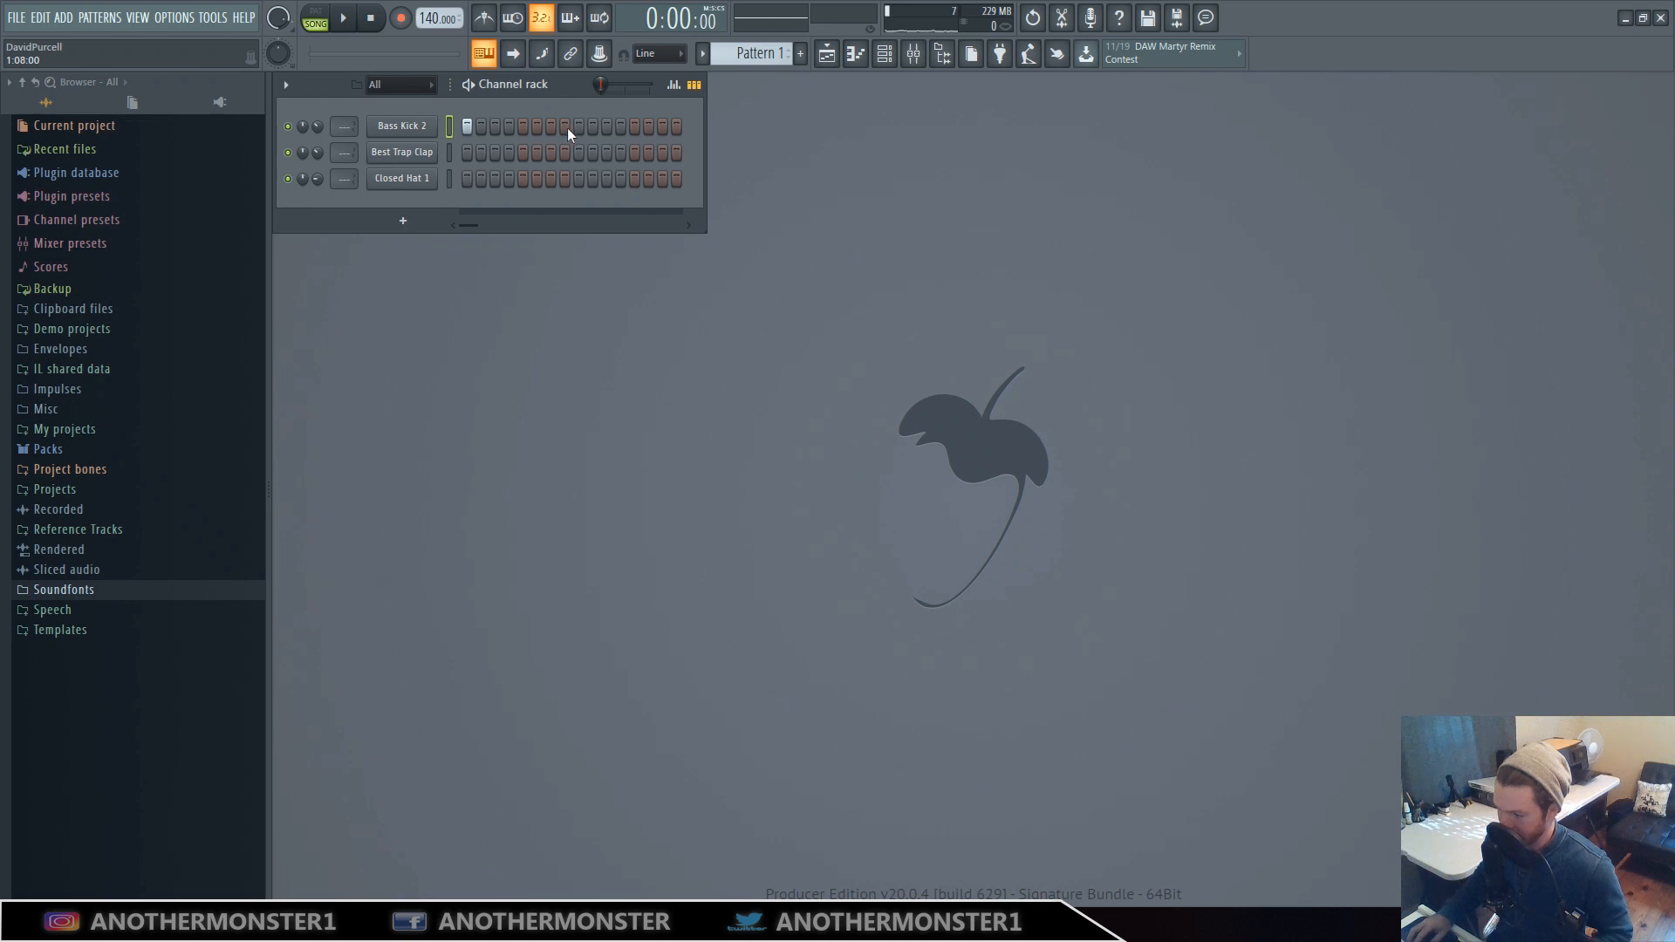
{"action": "left_click", "coordinate": [579, 152]}
{"action": "left_click_drag", "start_coordinate": [706, 162], "coordinate": [921, 162]}
{"action": "left_click", "coordinate": [746, 125]}
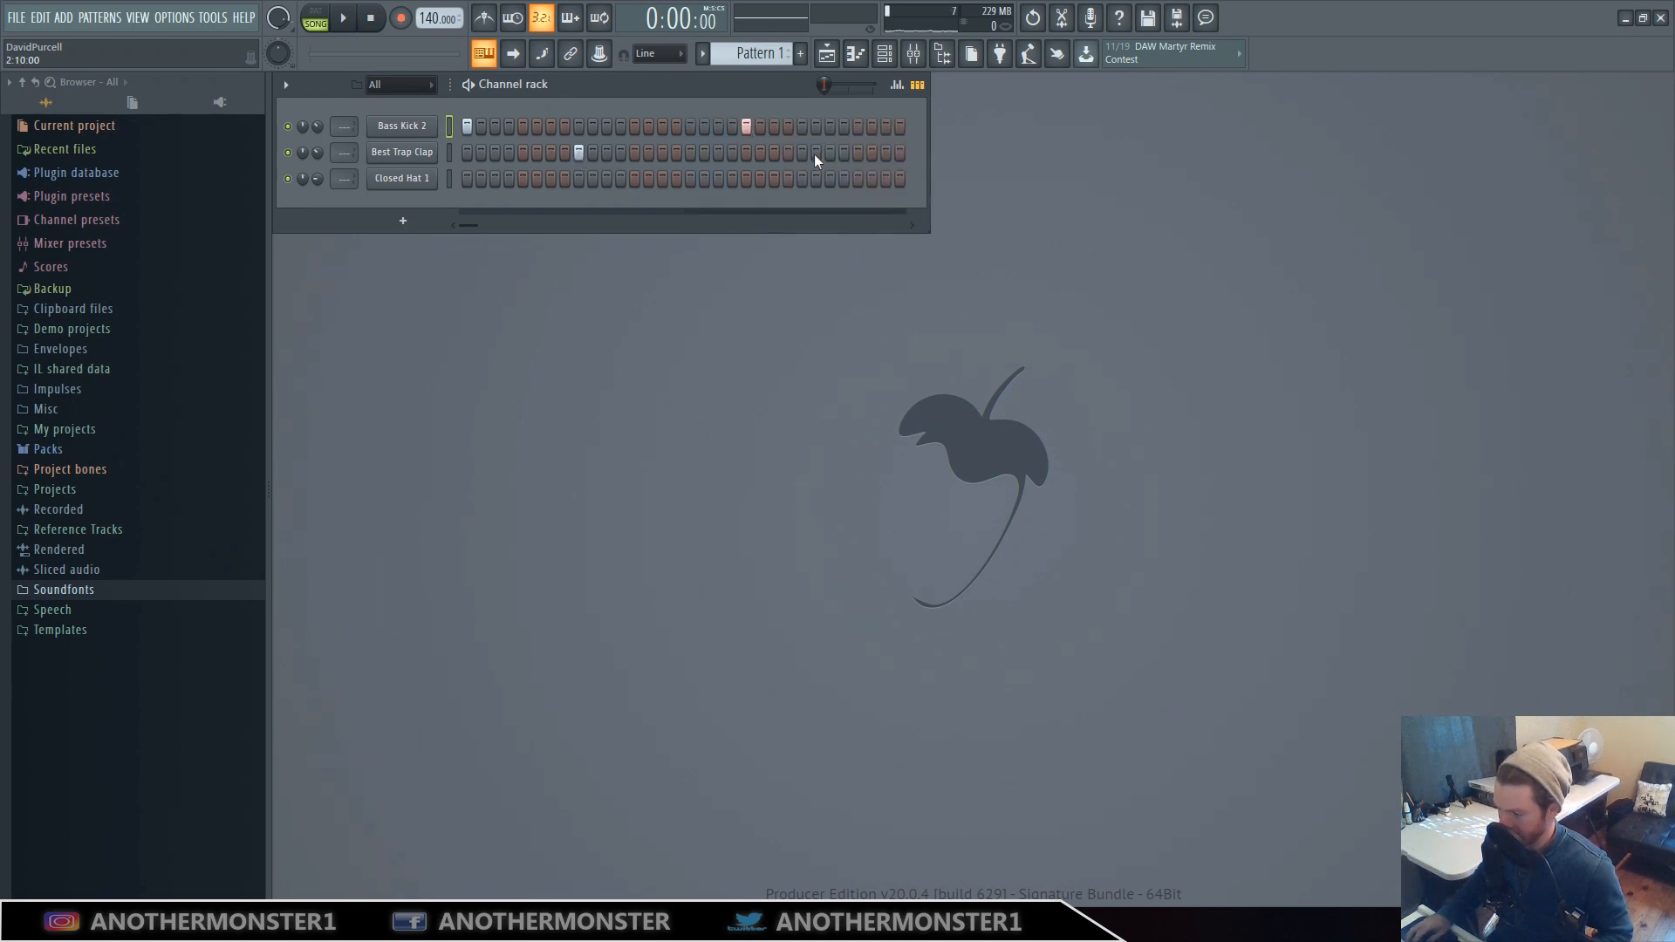
{"action": "left_click", "coordinate": [801, 152]}
While the pattern plays, add Closed Hat 1 on every odd step from 1 to 31, and Bass Kick 2 on steps 7 and 31
{"action": "key", "text": "space"}
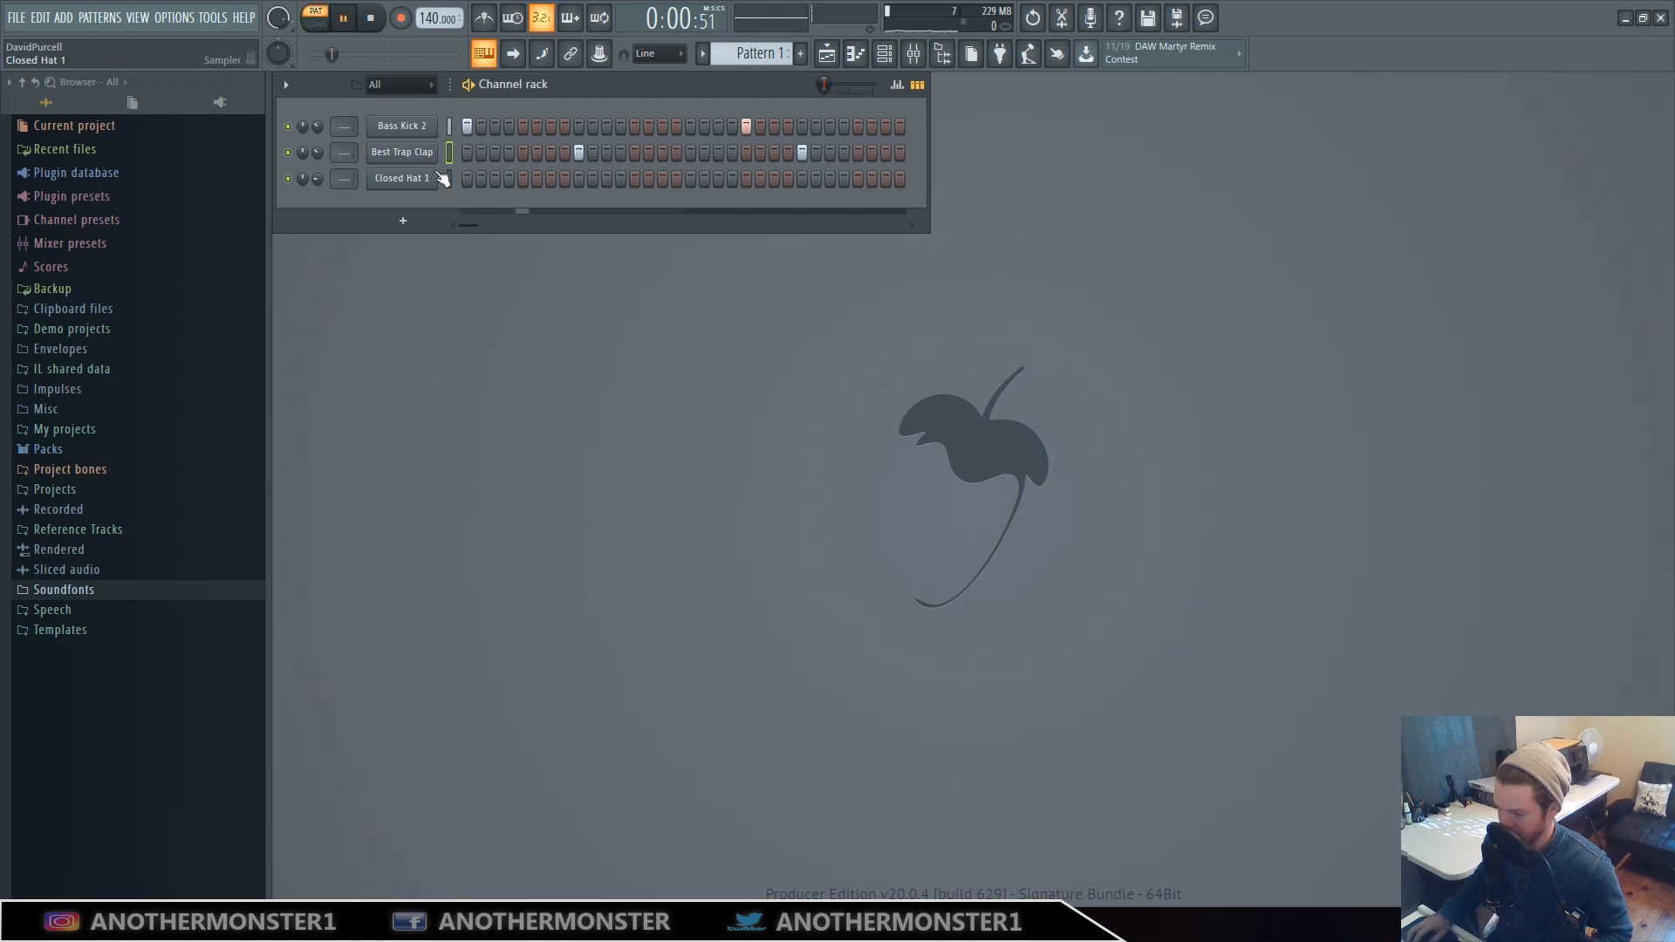
{"action": "left_click", "coordinate": [467, 179]}
{"action": "left_click", "coordinate": [494, 179]}
{"action": "left_click", "coordinate": [523, 179]}
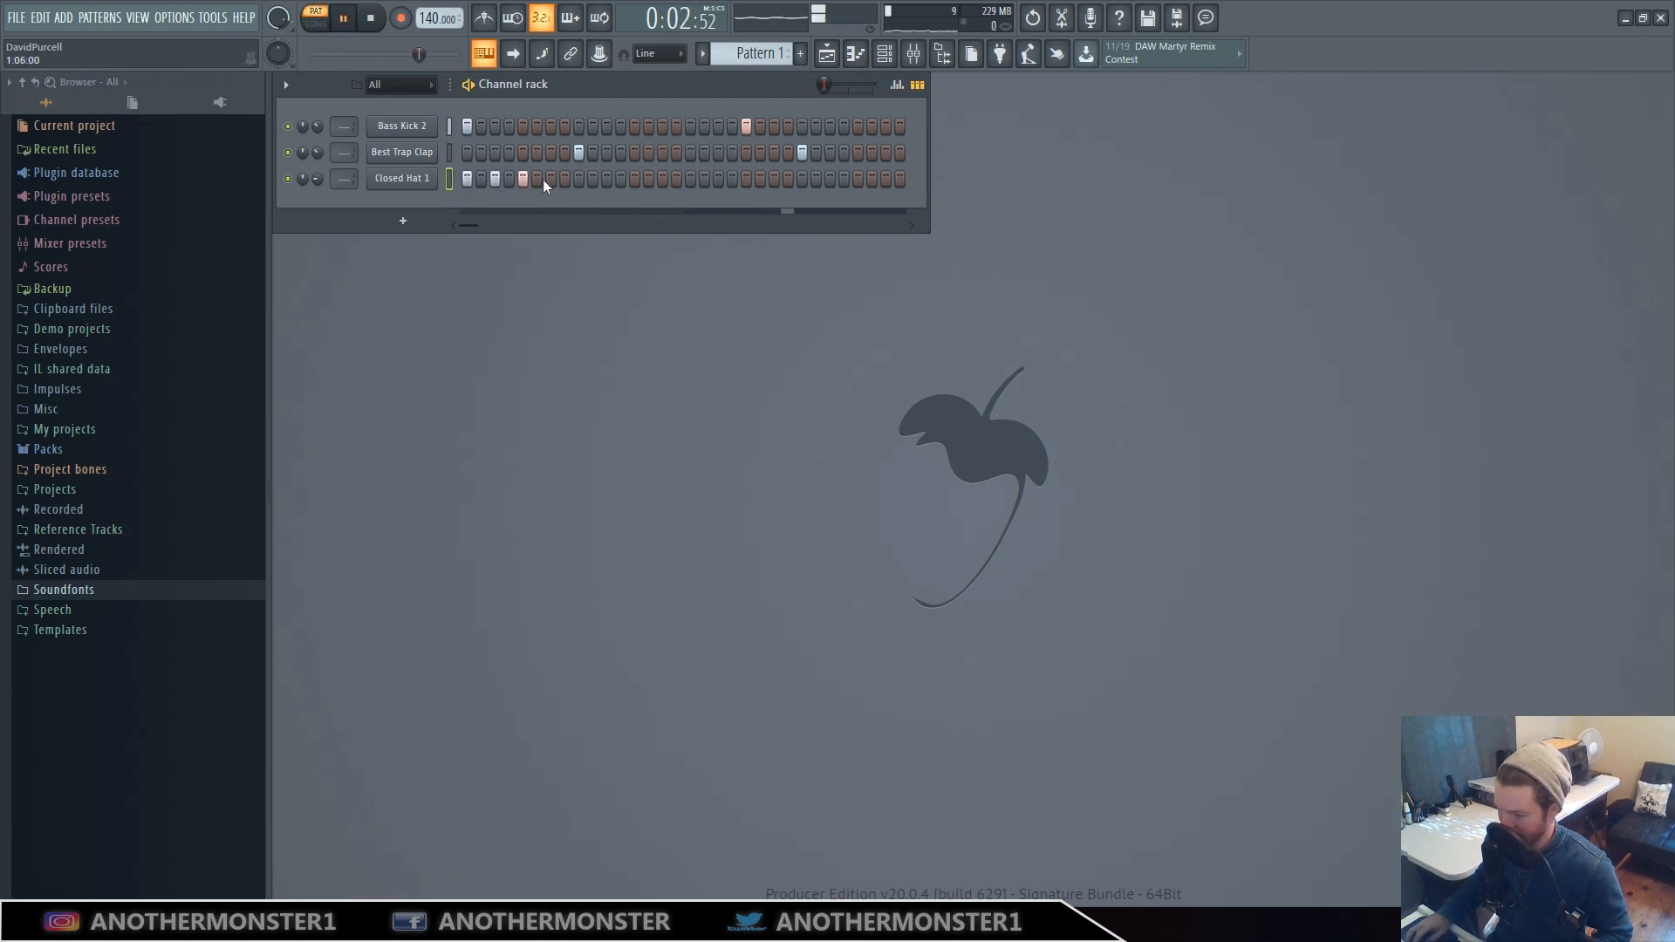
{"action": "left_click", "coordinate": [551, 179]}
{"action": "left_click", "coordinate": [579, 179]}
{"action": "left_click", "coordinate": [606, 179]}
{"action": "left_click", "coordinate": [634, 179]}
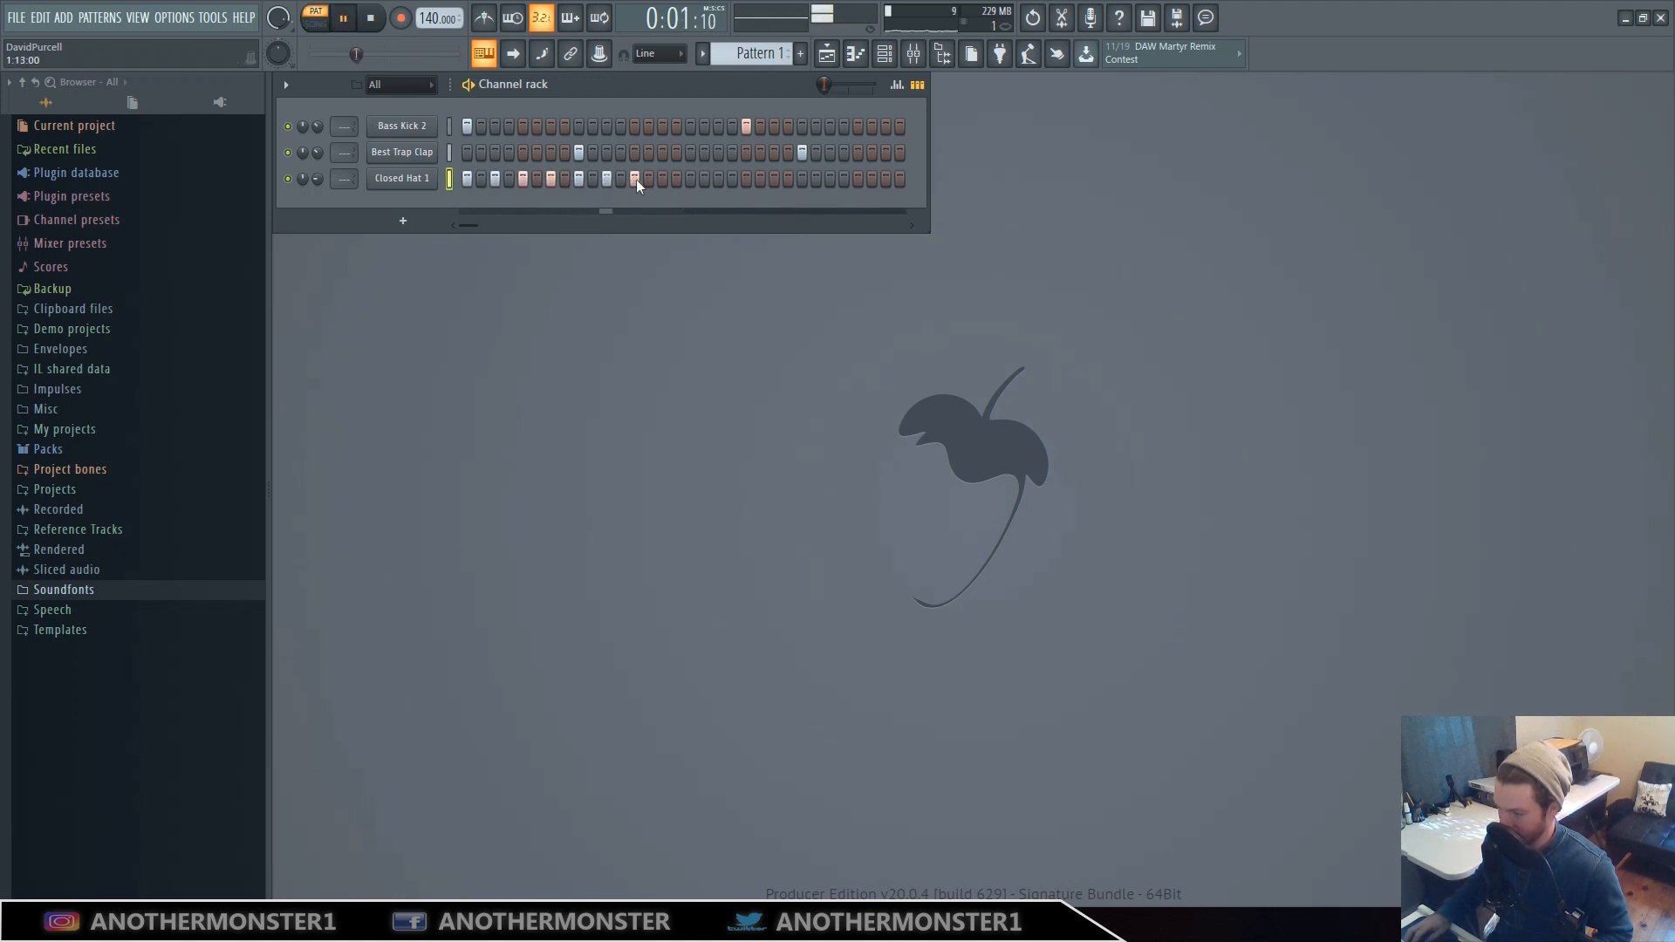
{"action": "left_click", "coordinate": [662, 179]}
{"action": "left_click", "coordinate": [691, 179]}
{"action": "left_click", "coordinate": [718, 178]}
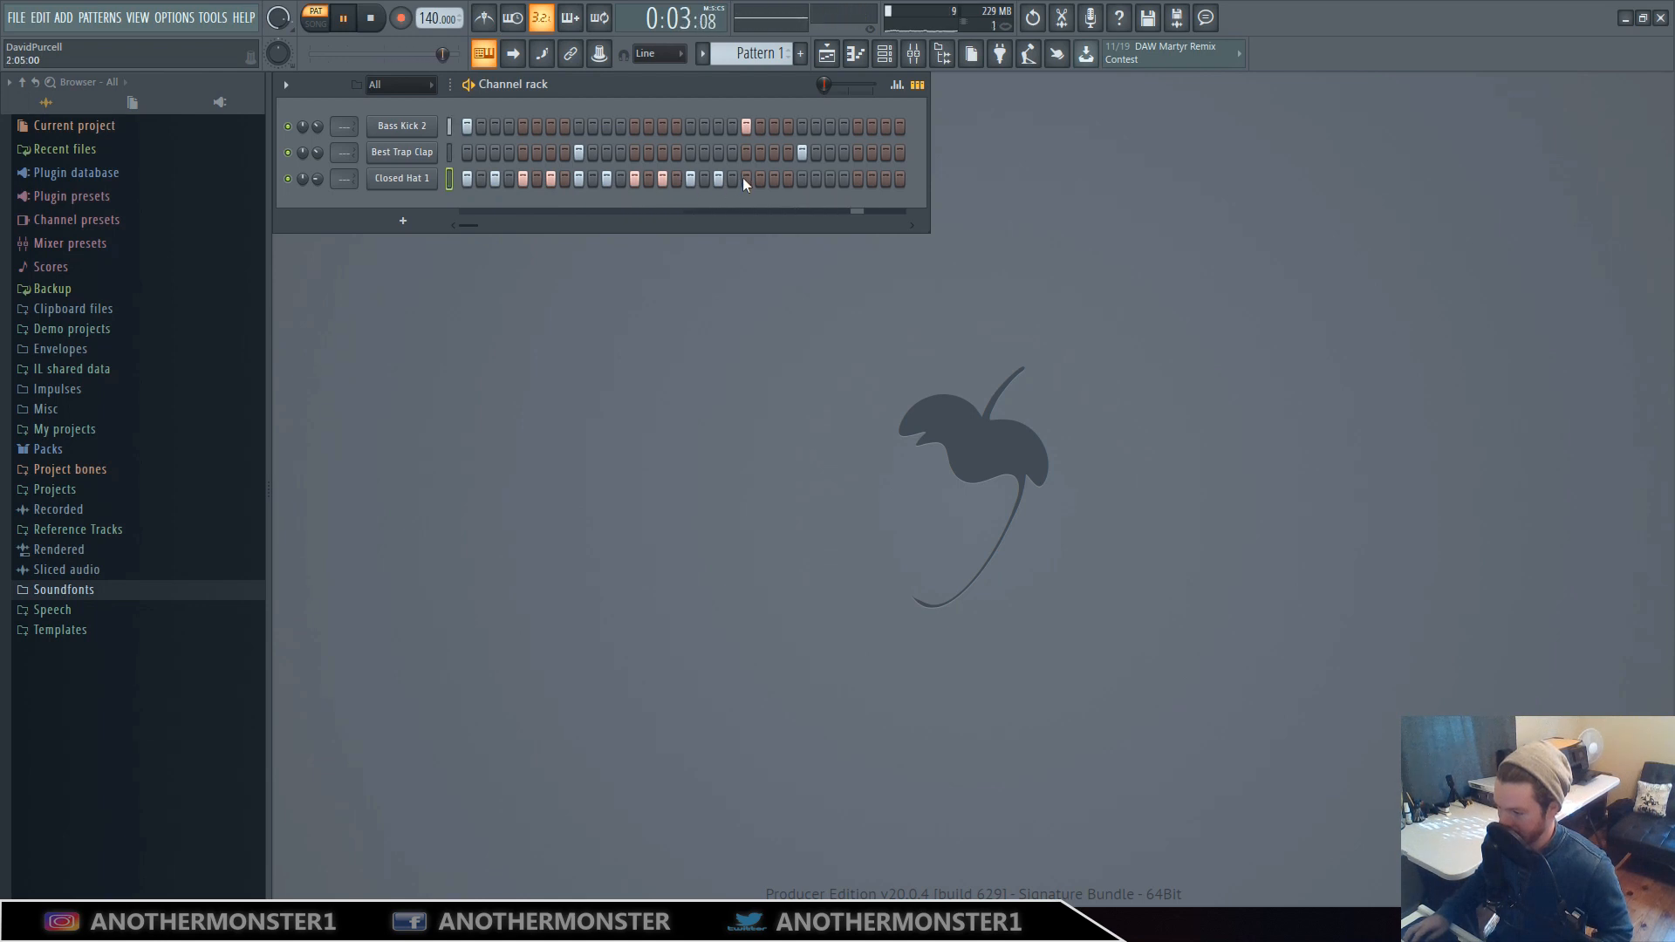
{"action": "left_click", "coordinate": [746, 179]}
{"action": "left_click", "coordinate": [774, 178]}
{"action": "left_click", "coordinate": [801, 179]}
{"action": "left_click", "coordinate": [829, 179]}
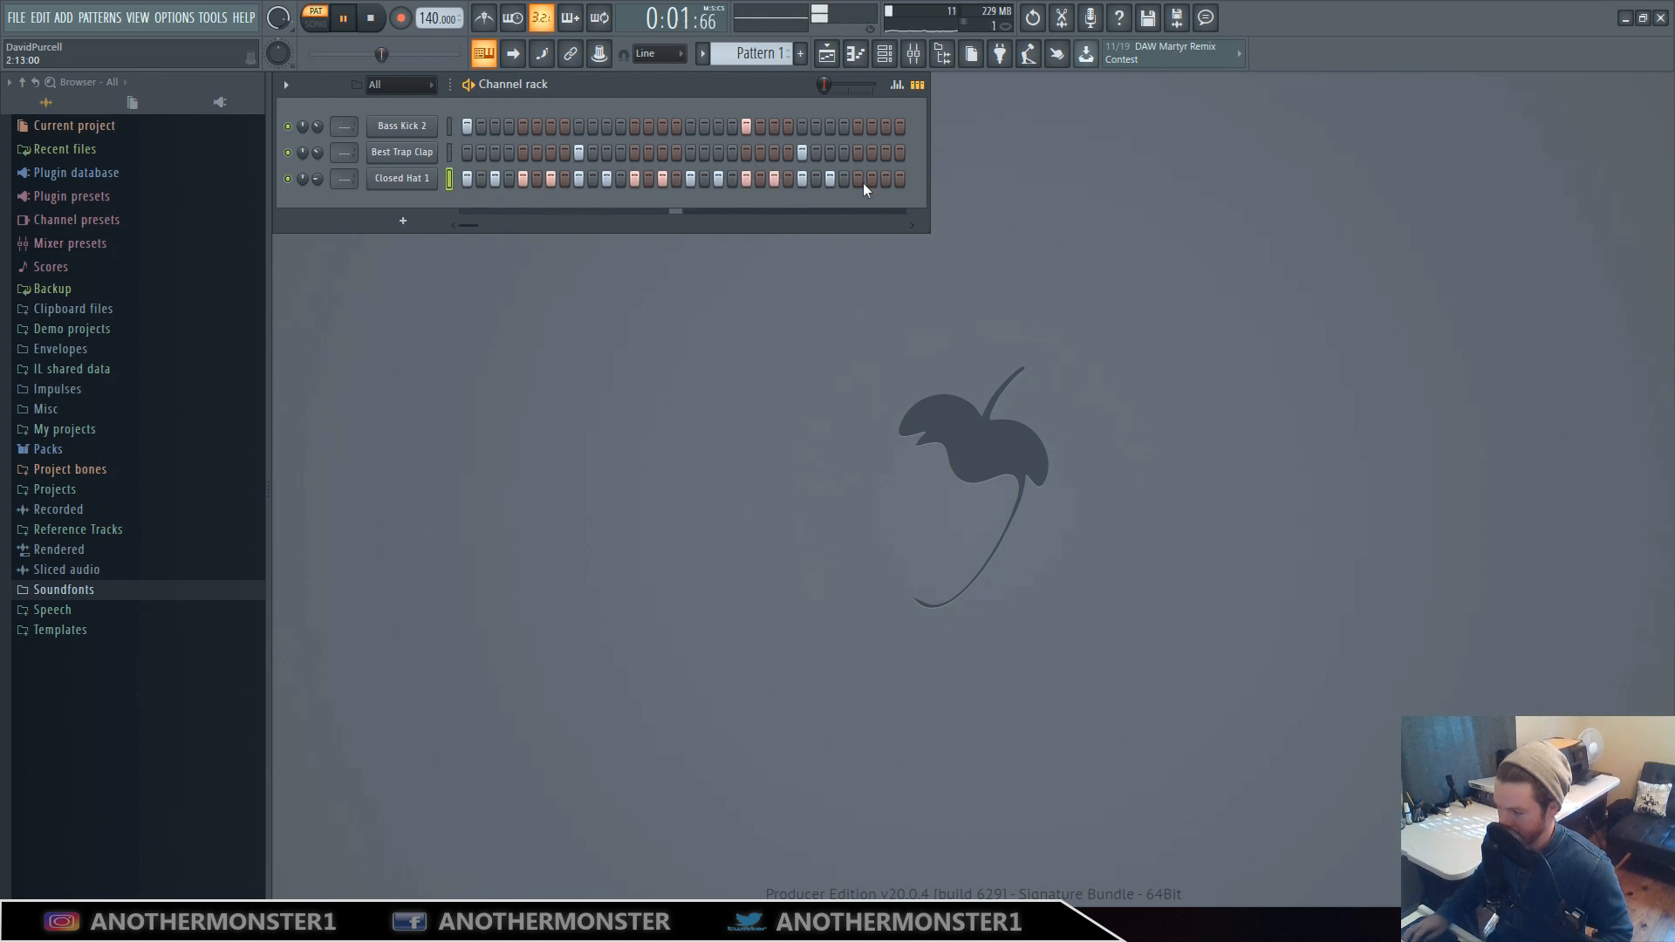
{"action": "left_click", "coordinate": [857, 178]}
{"action": "left_click", "coordinate": [885, 179]}
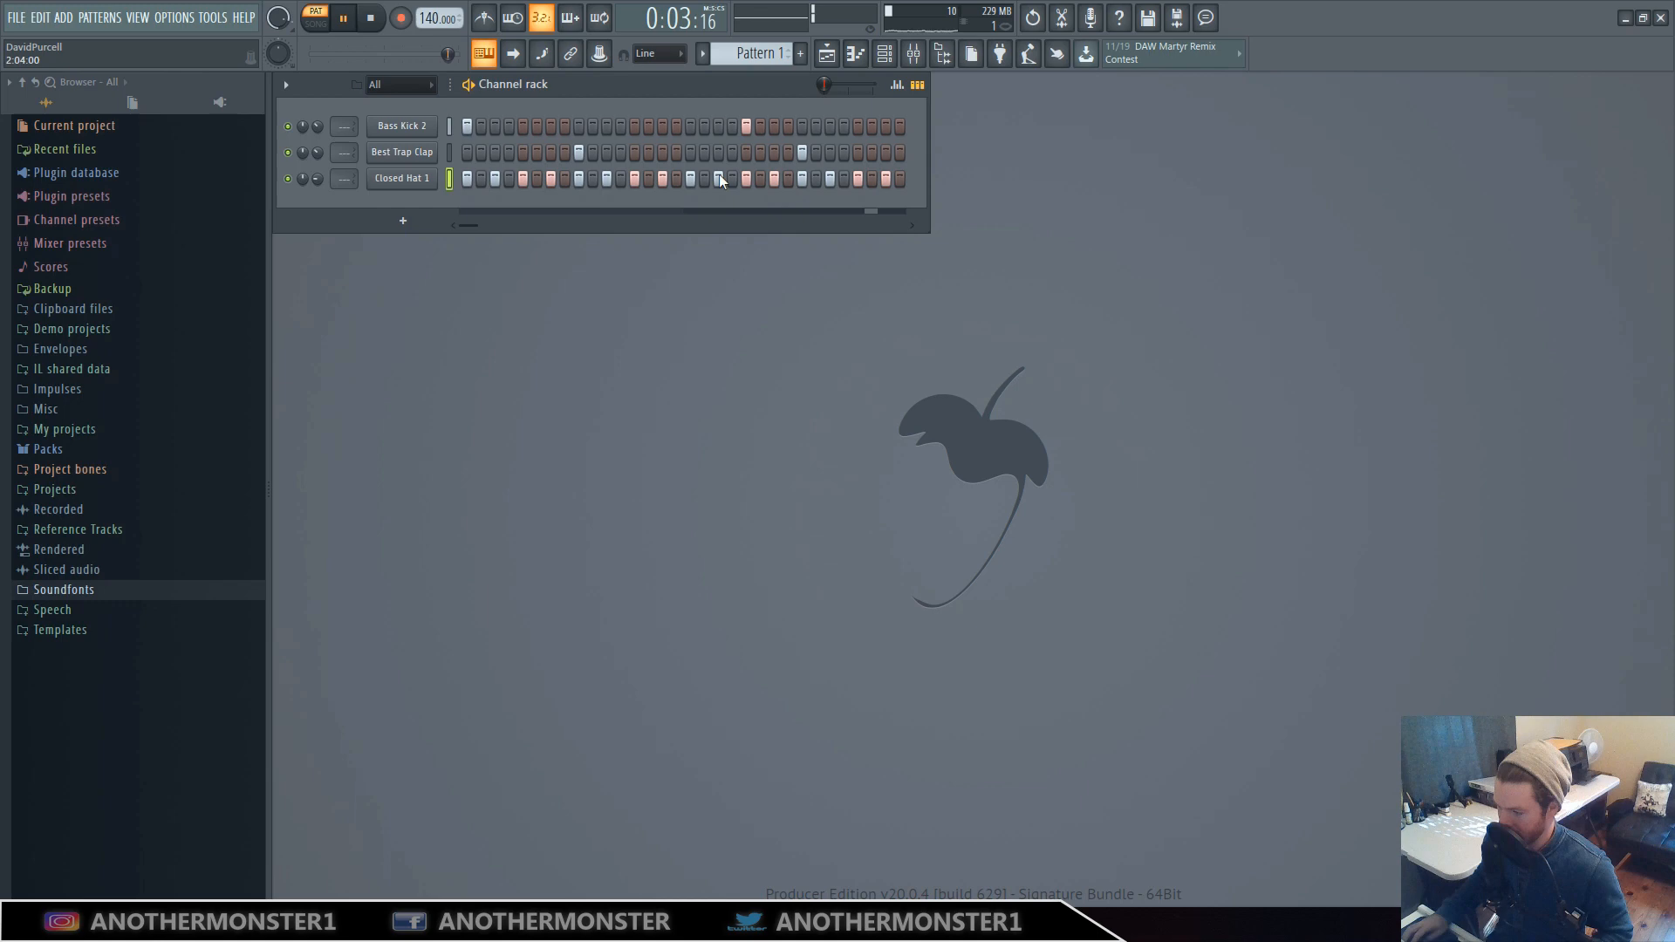
{"action": "left_click", "coordinate": [565, 127]}
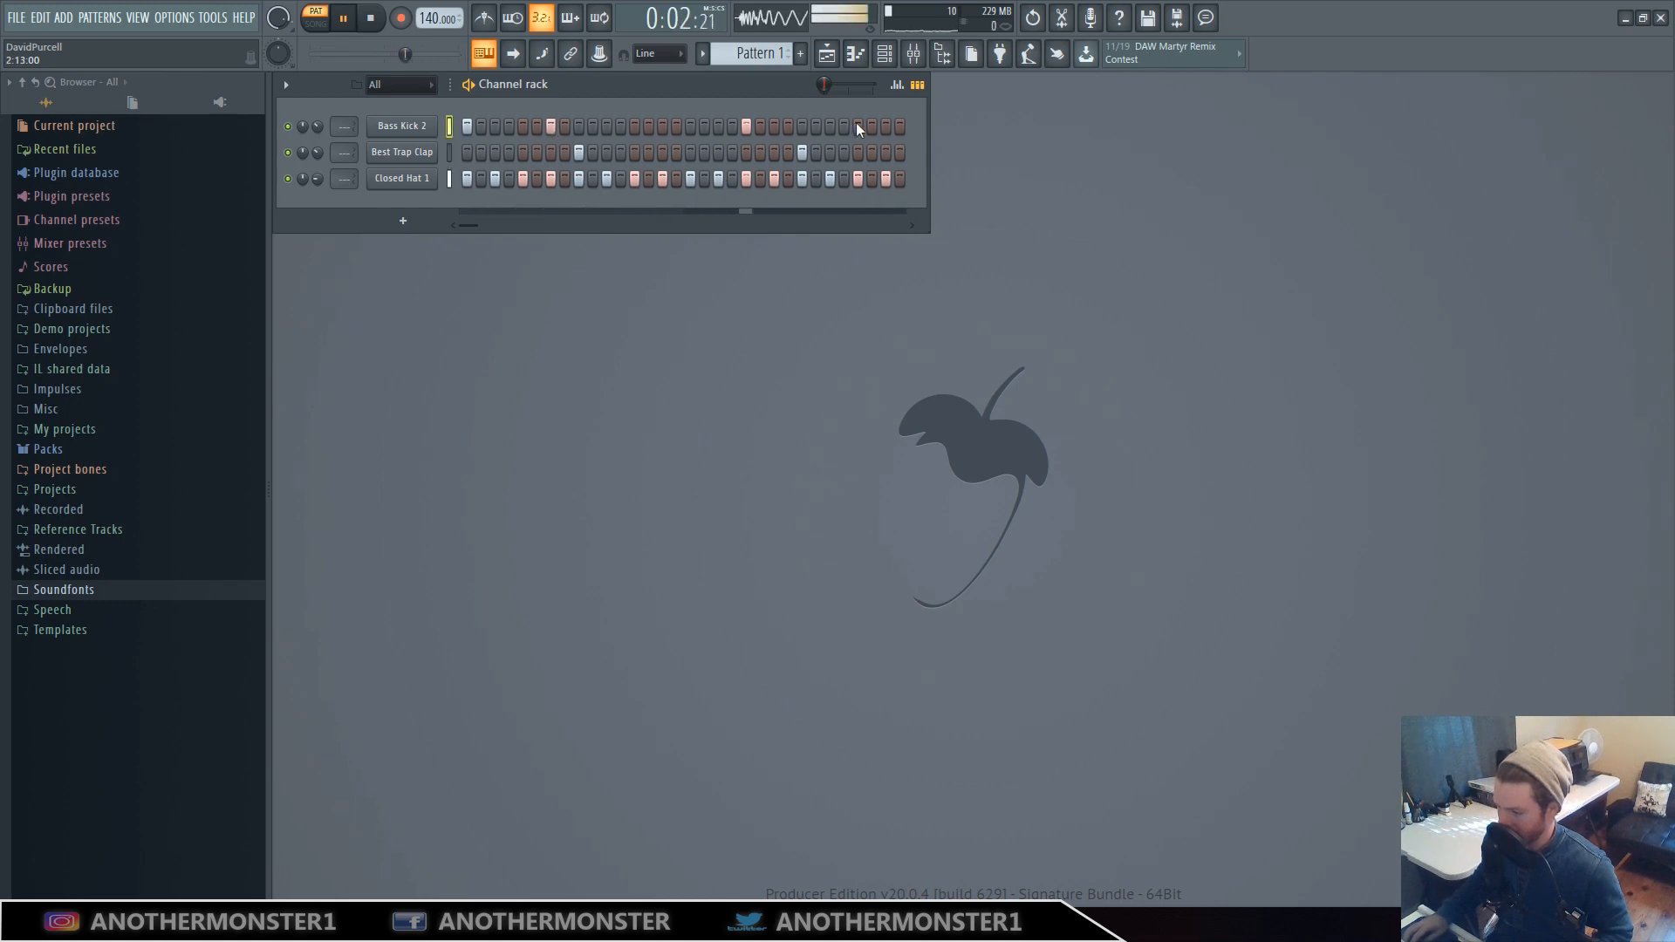
{"action": "left_click", "coordinate": [885, 127]}
Place Pattern 1 at bar 1 of the playlist's KICK track and preview it in song mode
{"action": "left_click", "coordinate": [826, 54]}
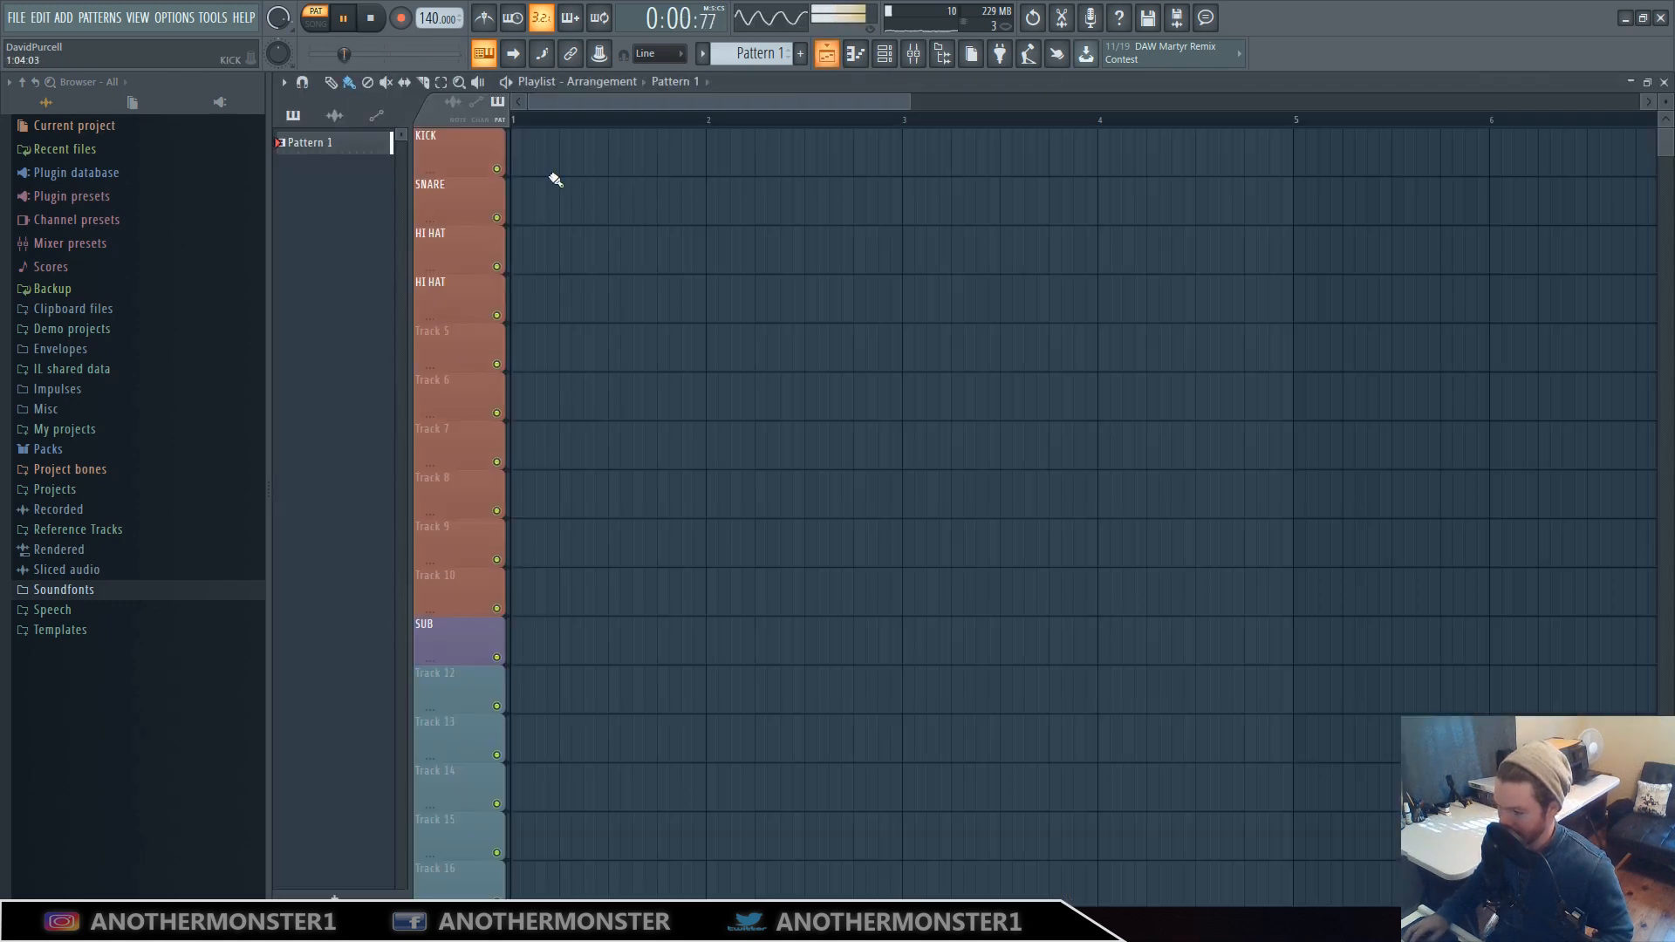
{"action": "left_click", "coordinate": [553, 166]}
{"action": "mouse_move", "coordinate": [622, 160]}
{"action": "left_mouse_down"}
{"action": "mouse_move", "coordinate": [576, 206]}
{"action": "mouse_move", "coordinate": [598, 149]}
{"action": "left_mouse_up"}
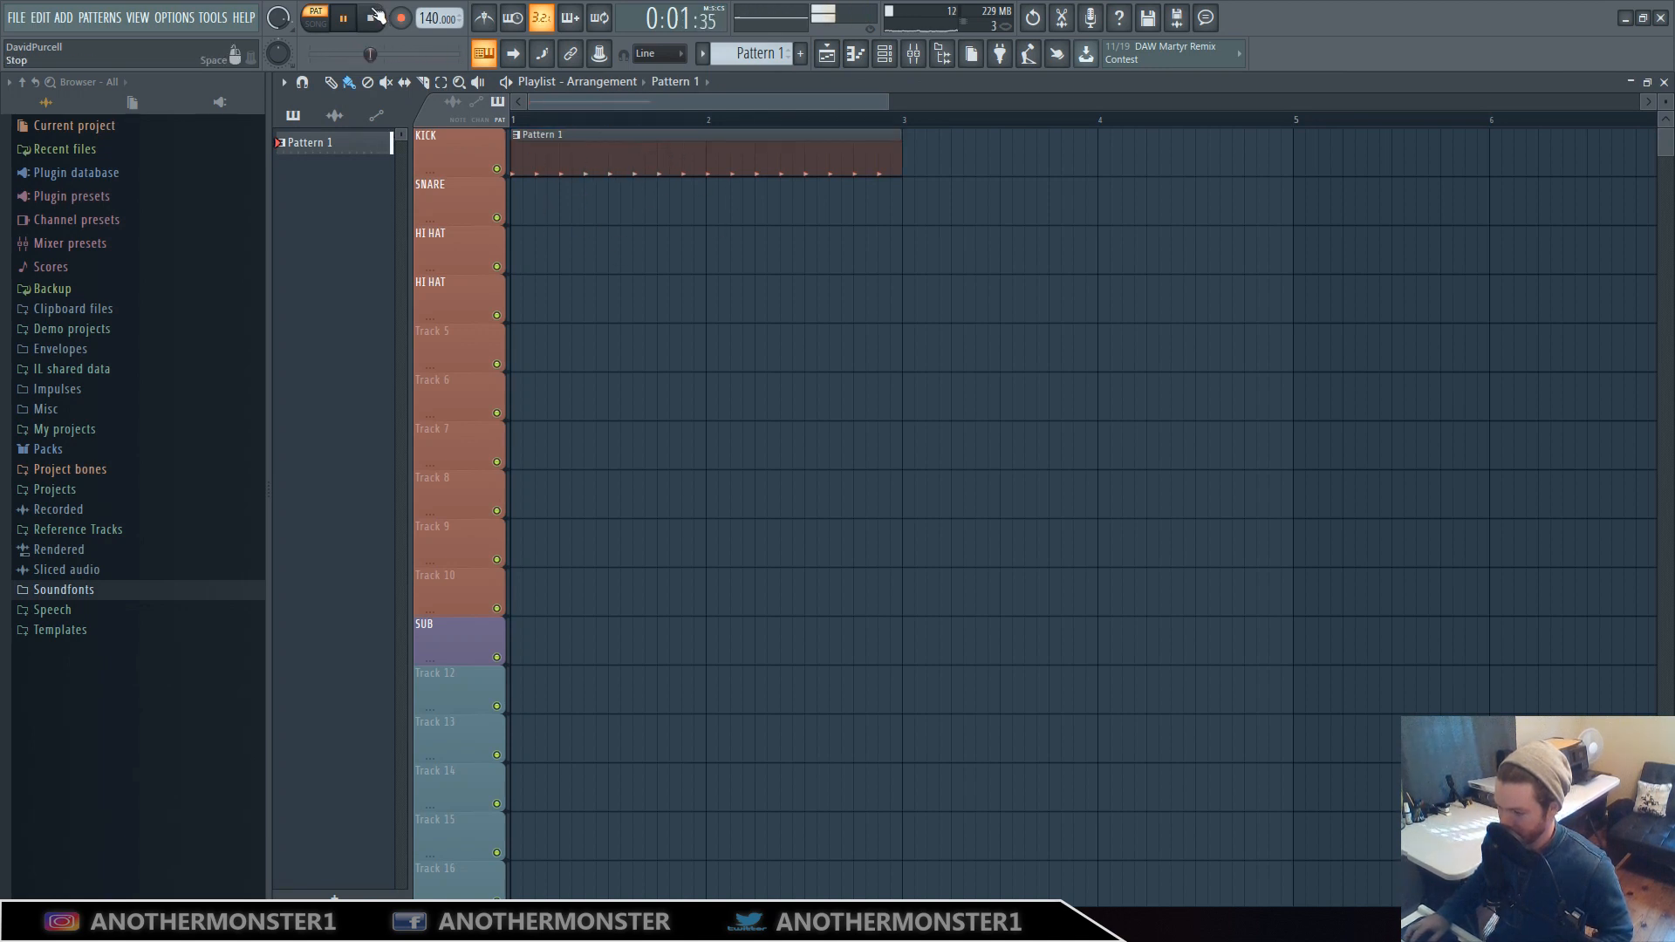
{"action": "key", "text": "space"}
{"action": "left_click", "coordinate": [323, 23]}
{"action": "key", "text": "space"}
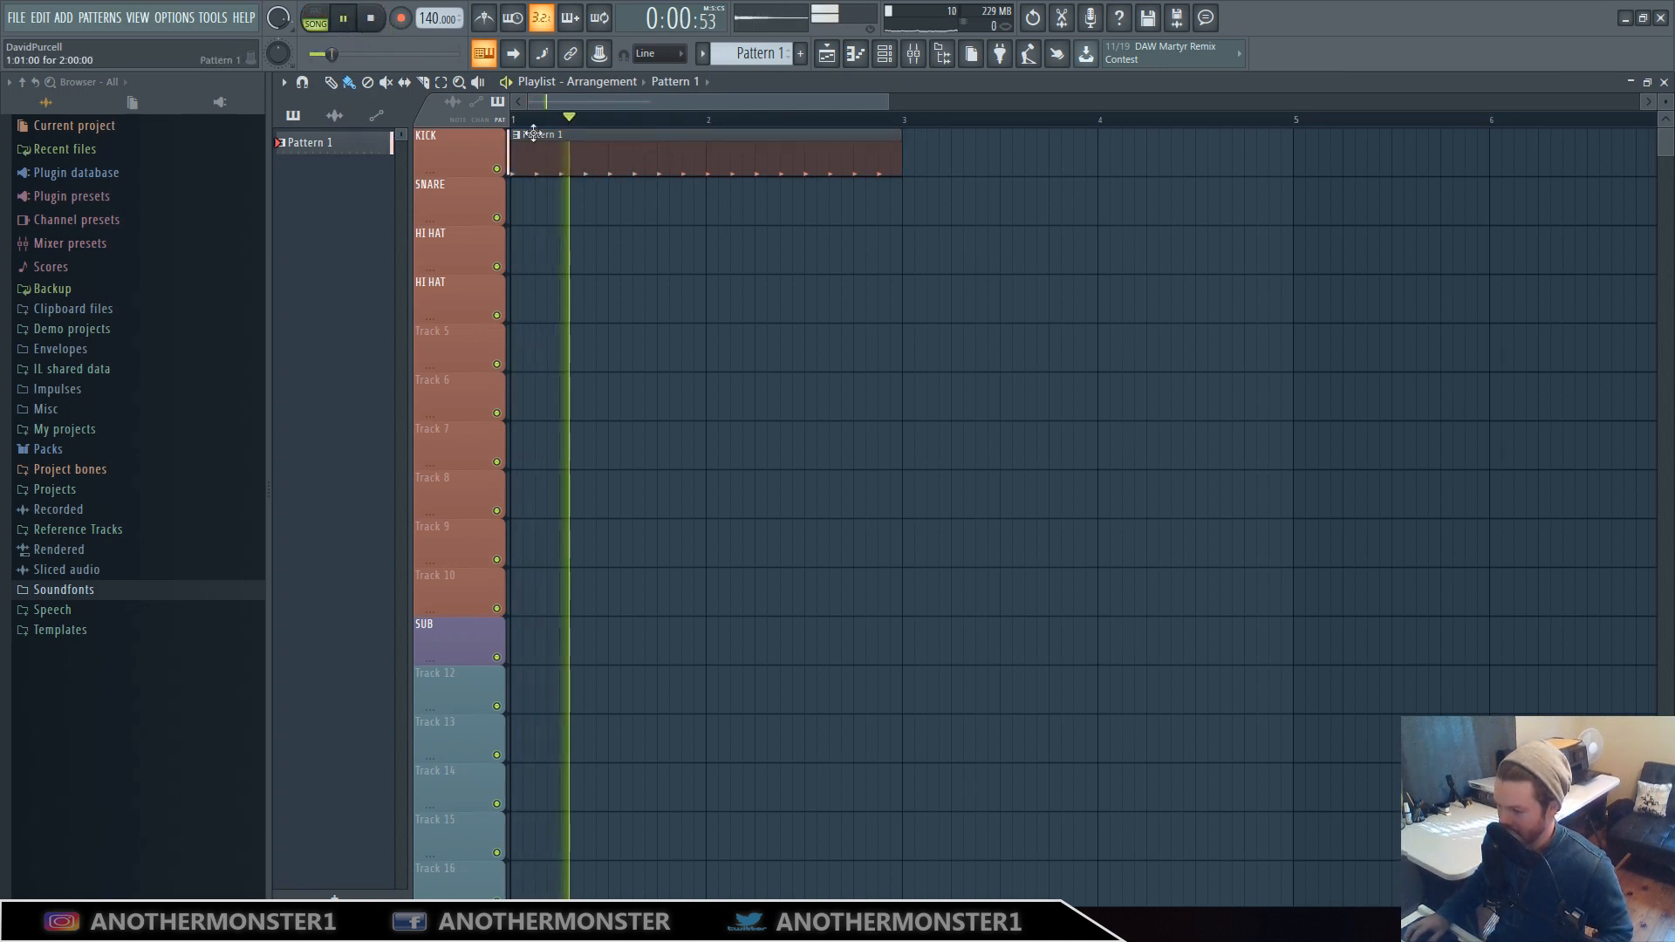
{"action": "key", "text": "space"}
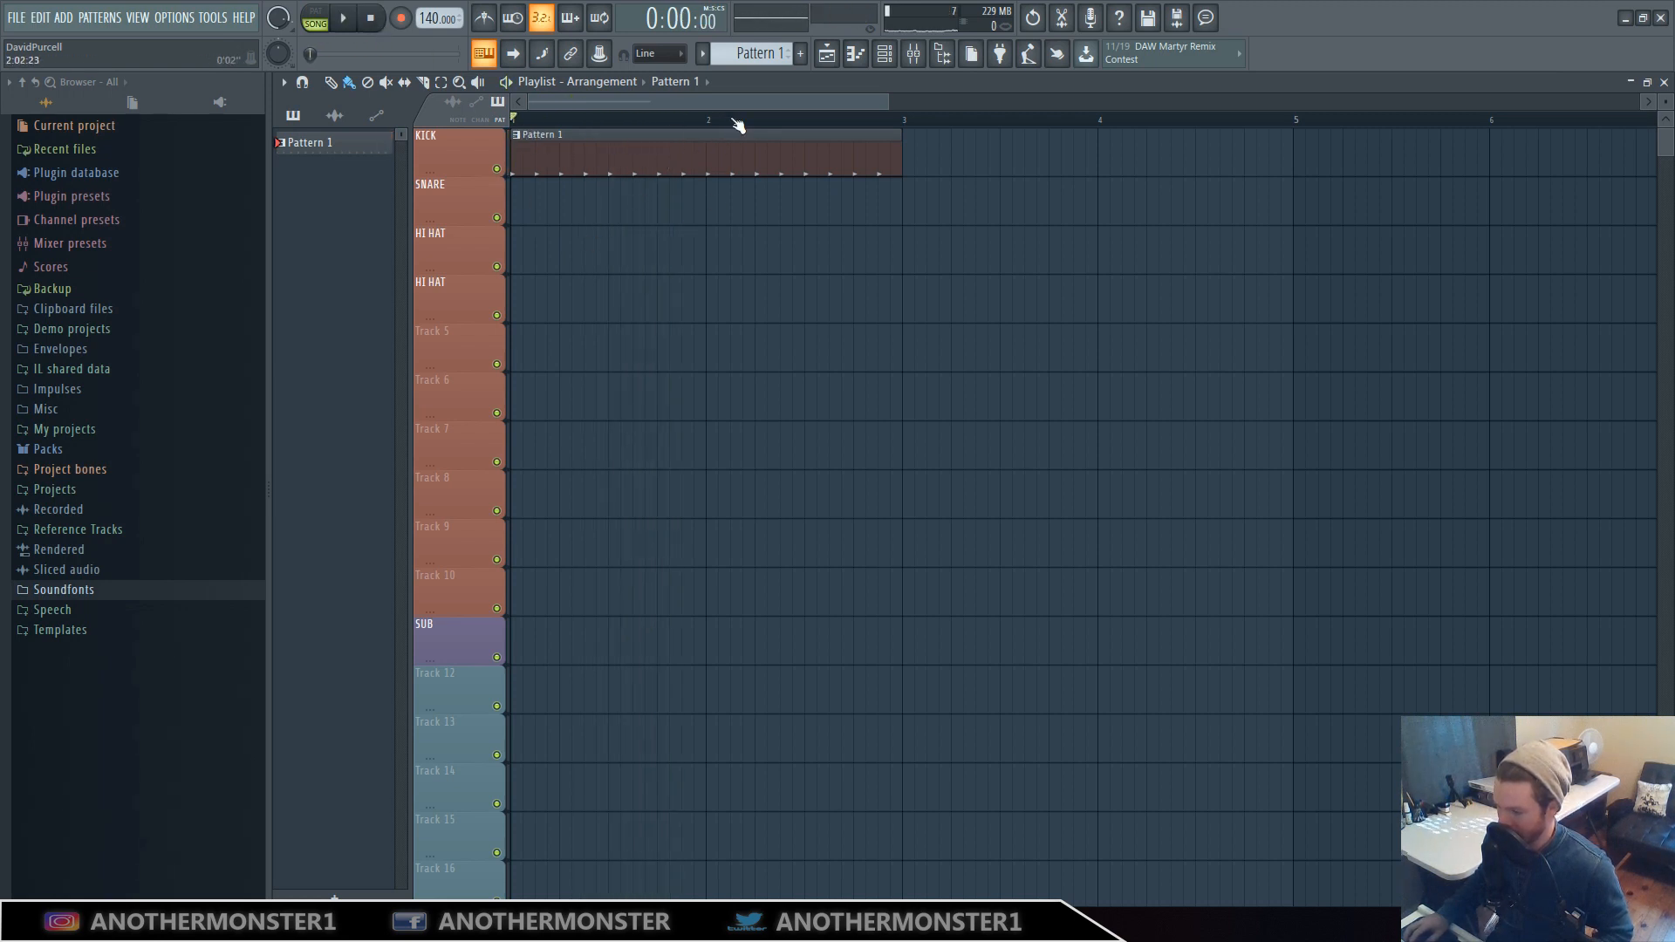
Split Pattern 1 by channel, and place Bass Kick 2 on the SNARE track and the next pattern on the first HI HAT track at bar 1
{"action": "left_click", "coordinate": [756, 55]}
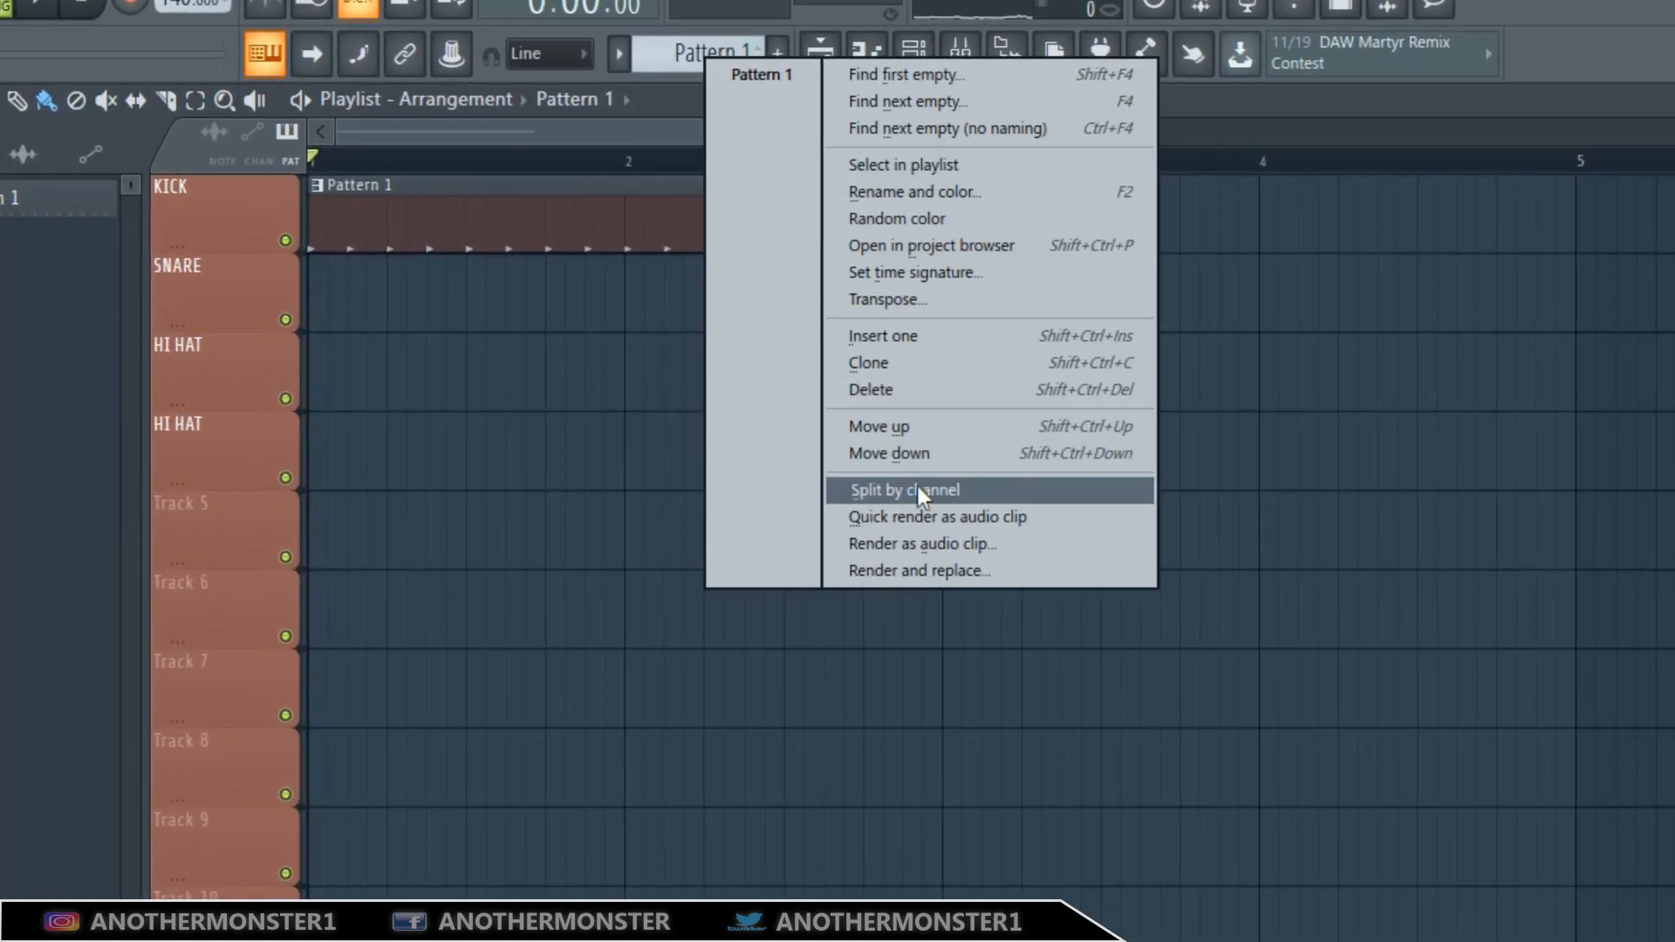
{"action": "left_click", "coordinate": [918, 485]}
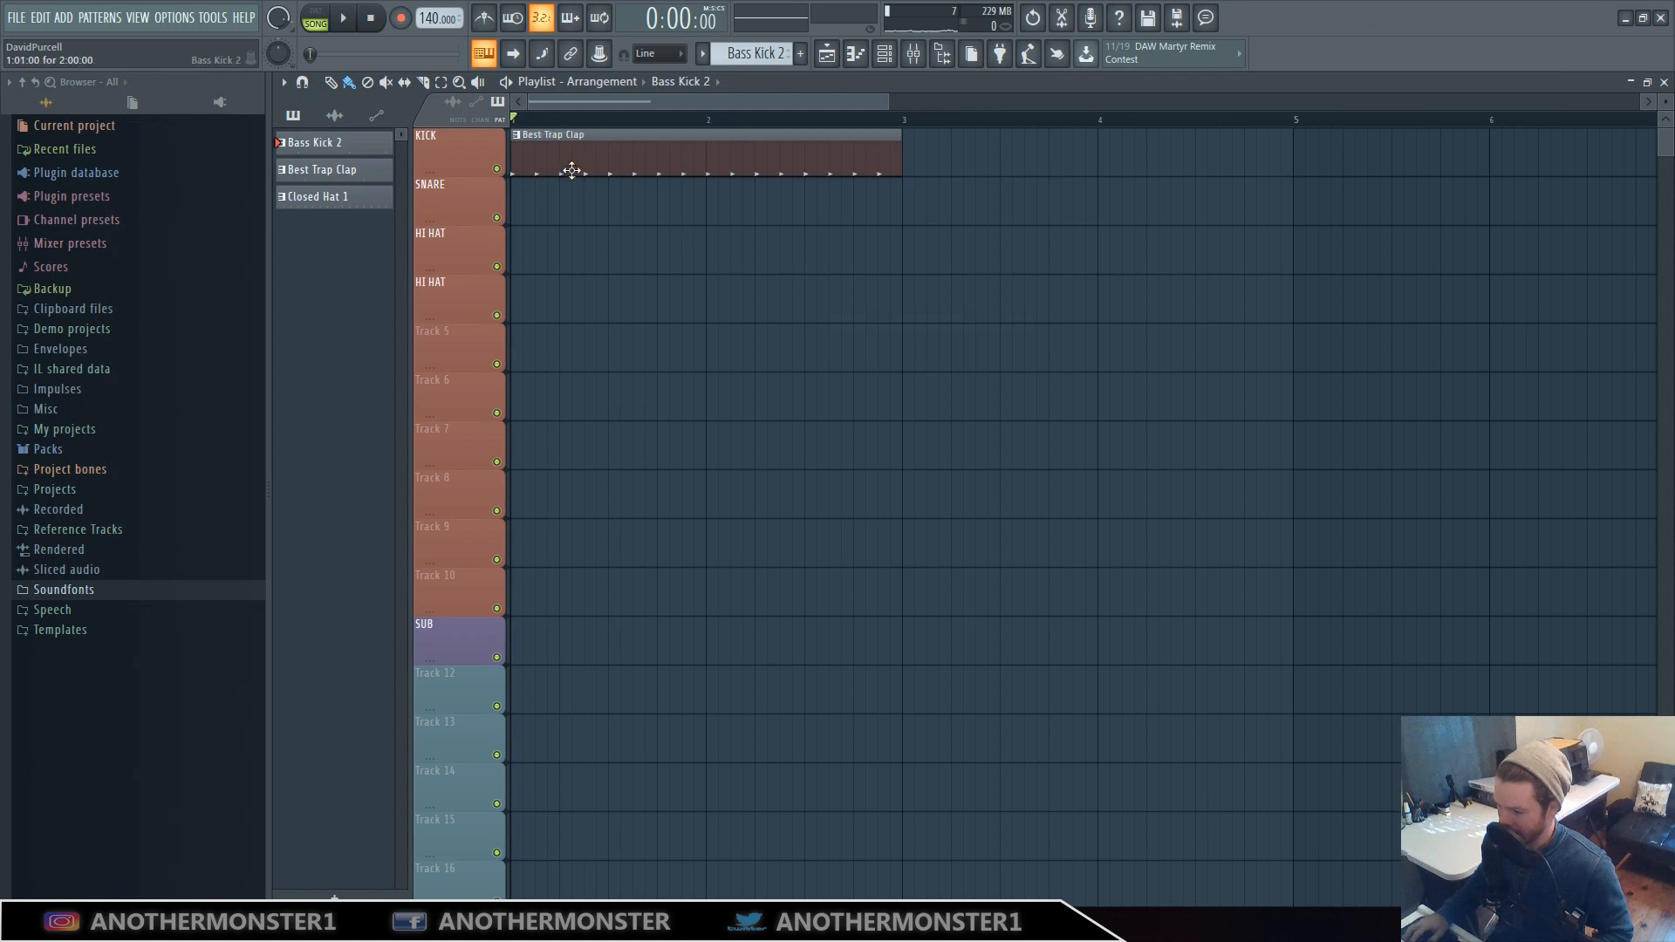
{"action": "left_click", "coordinate": [573, 197]}
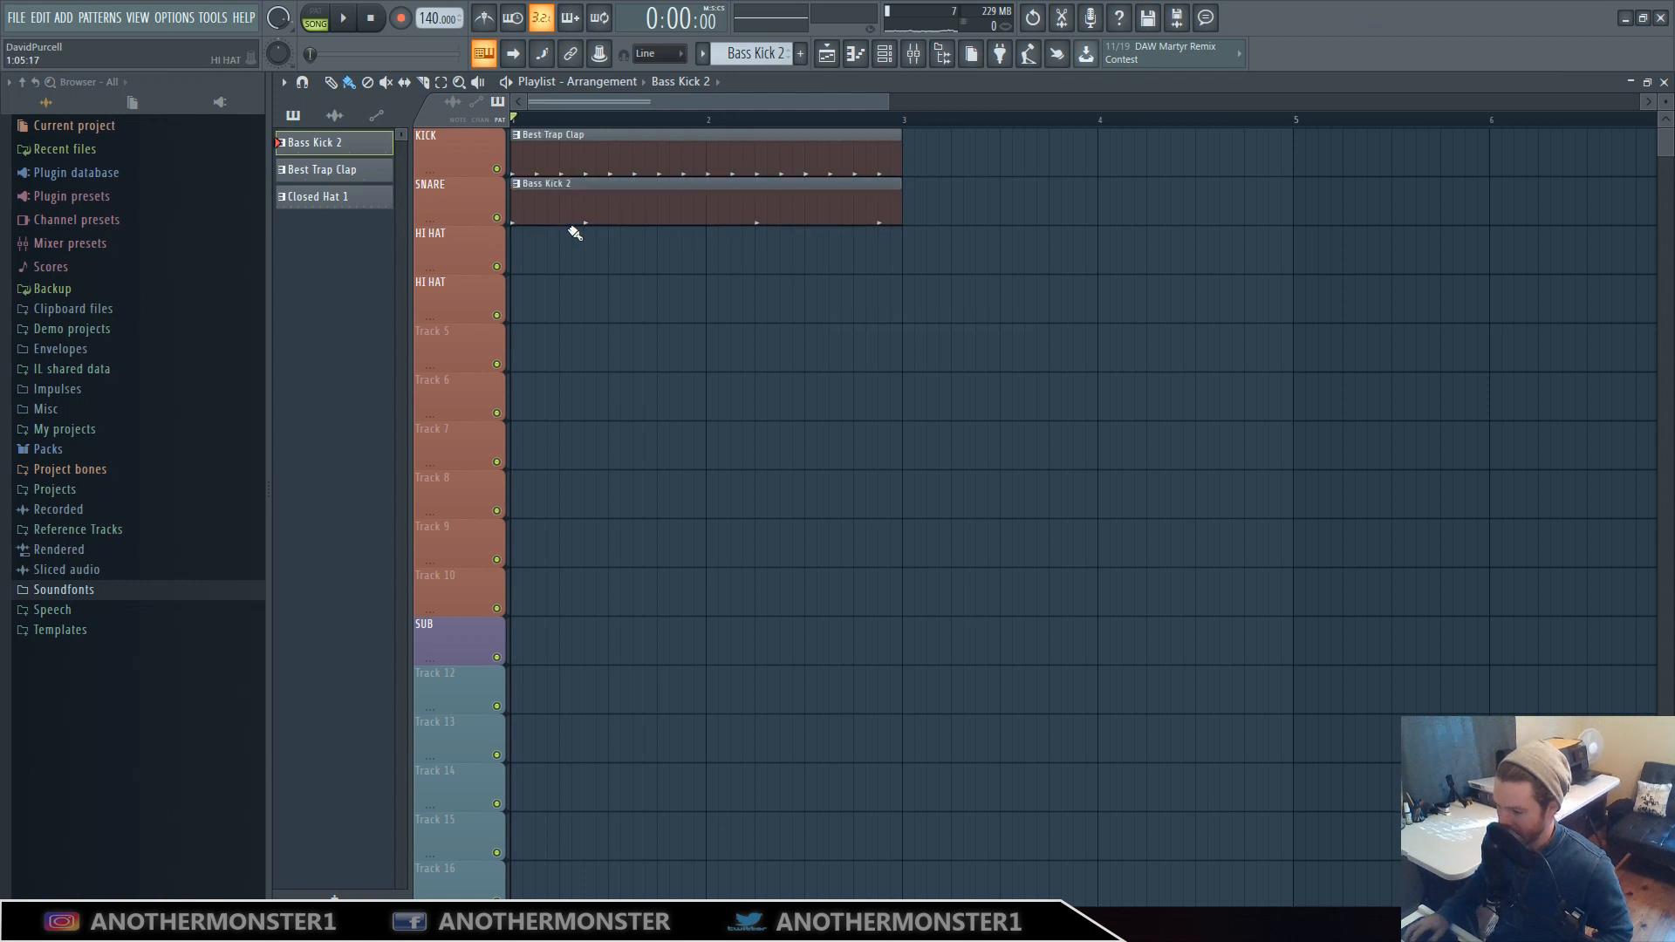
{"action": "key", "text": "KP_Add"}
{"action": "left_click", "coordinate": [553, 242]}
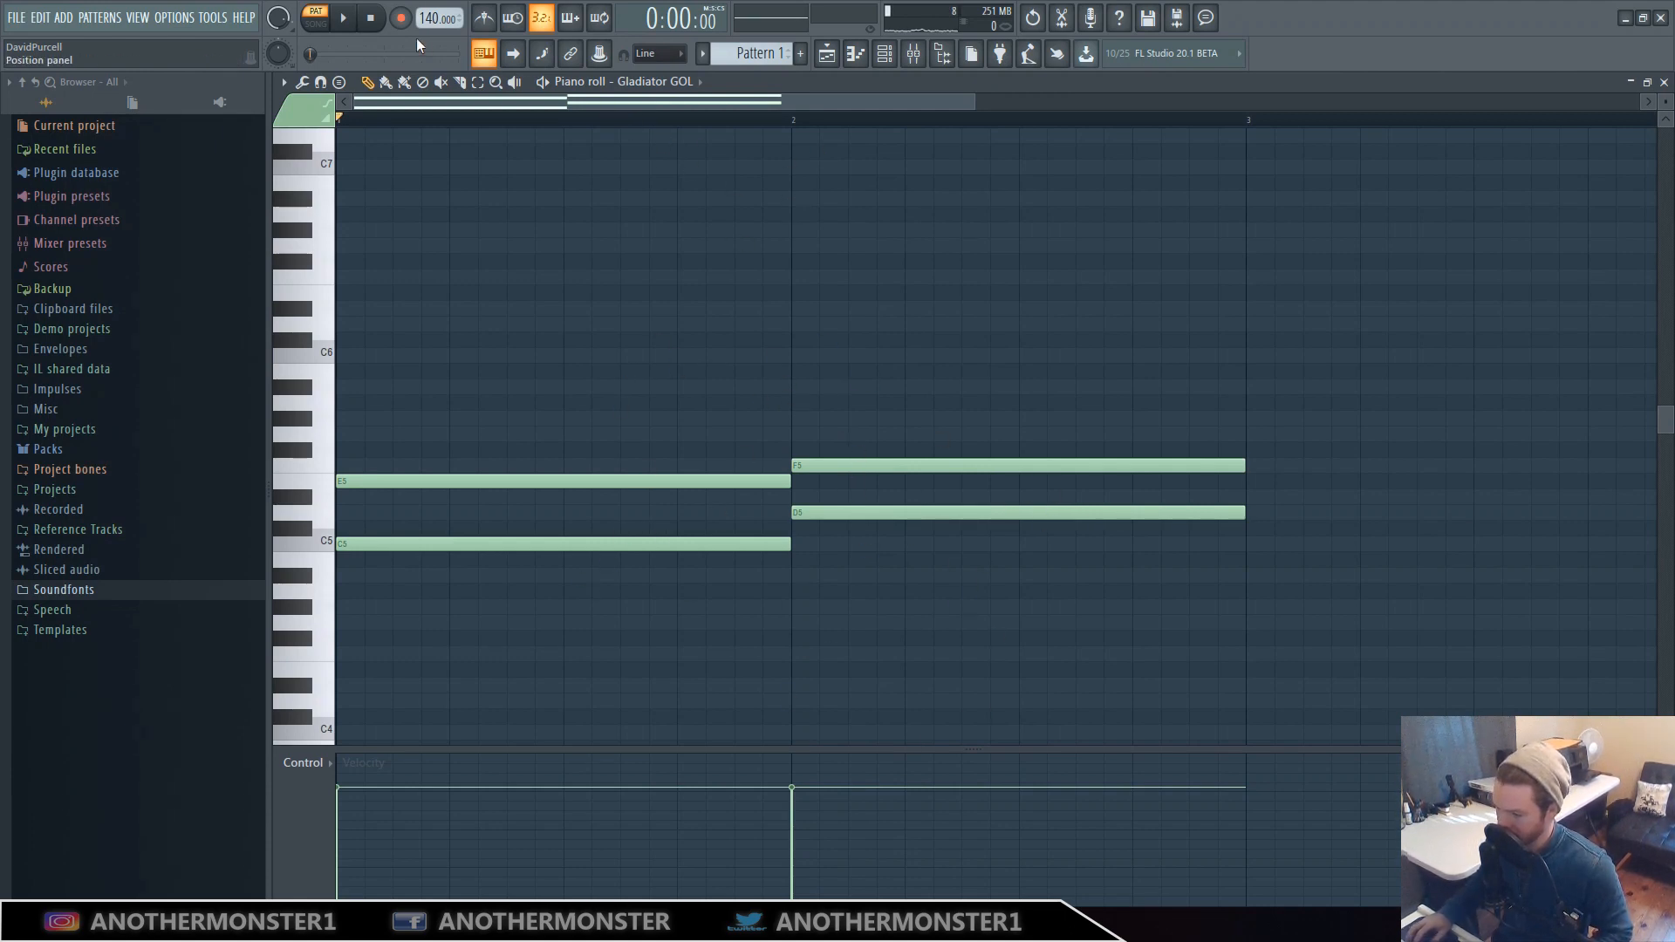
Preview the Gladiator GOL notes, then extend E5 and C5 to the end of bar 2 and delete the F5 and D5 notes
{"action": "left_click", "coordinate": [343, 19]}
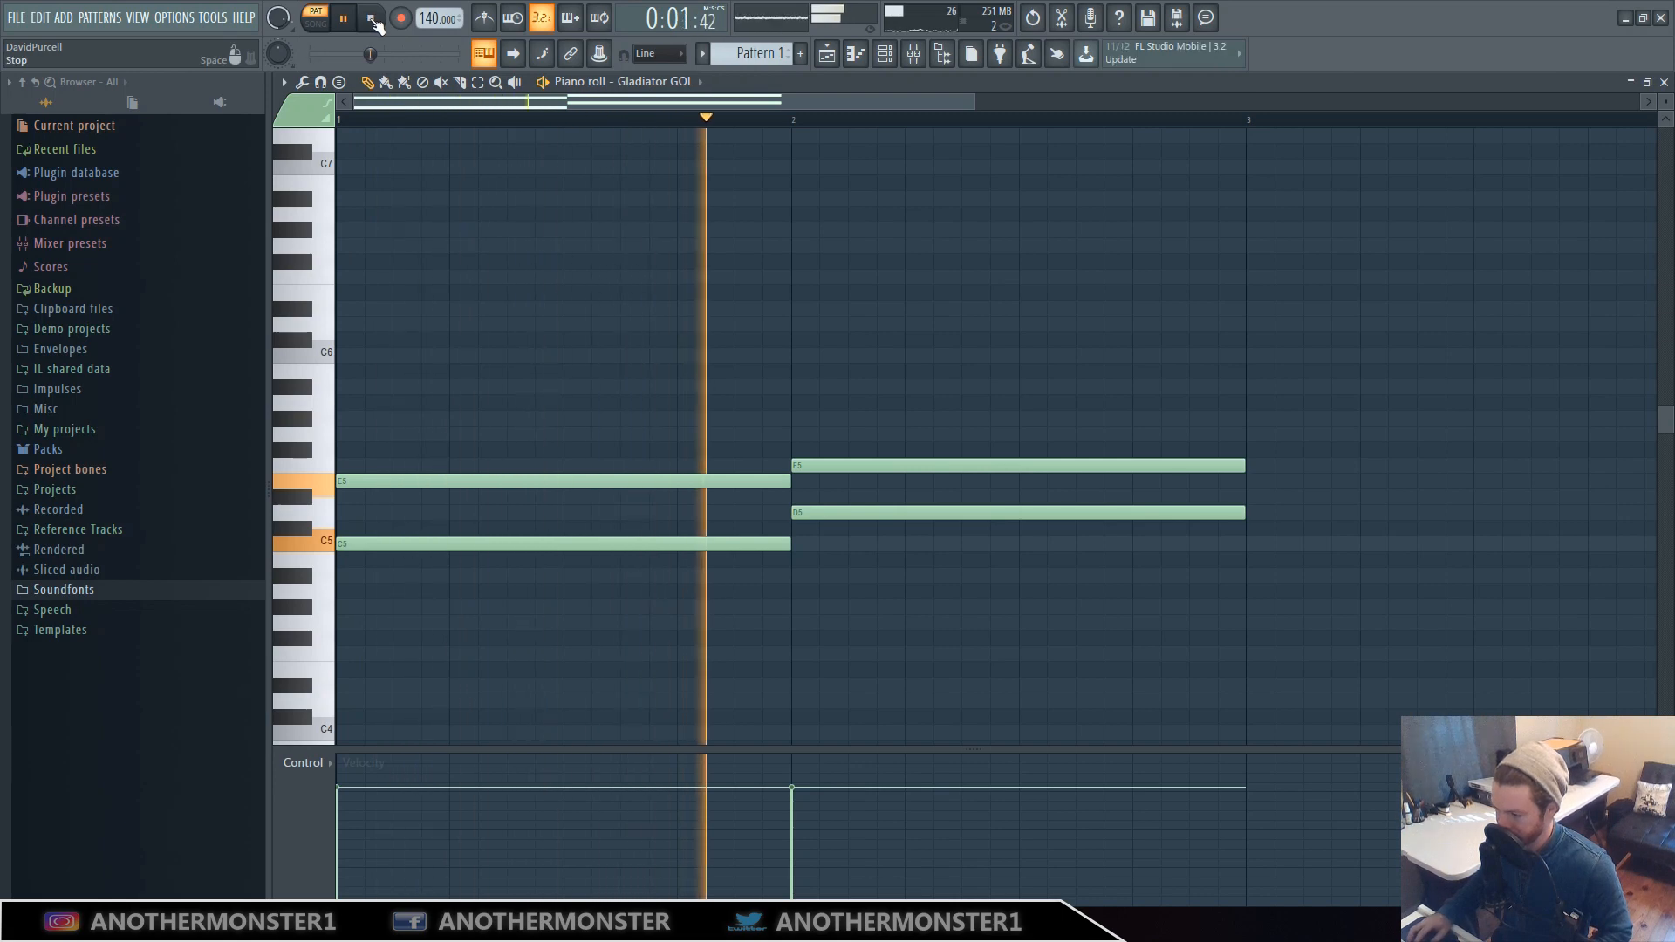
{"action": "left_click", "coordinate": [372, 18]}
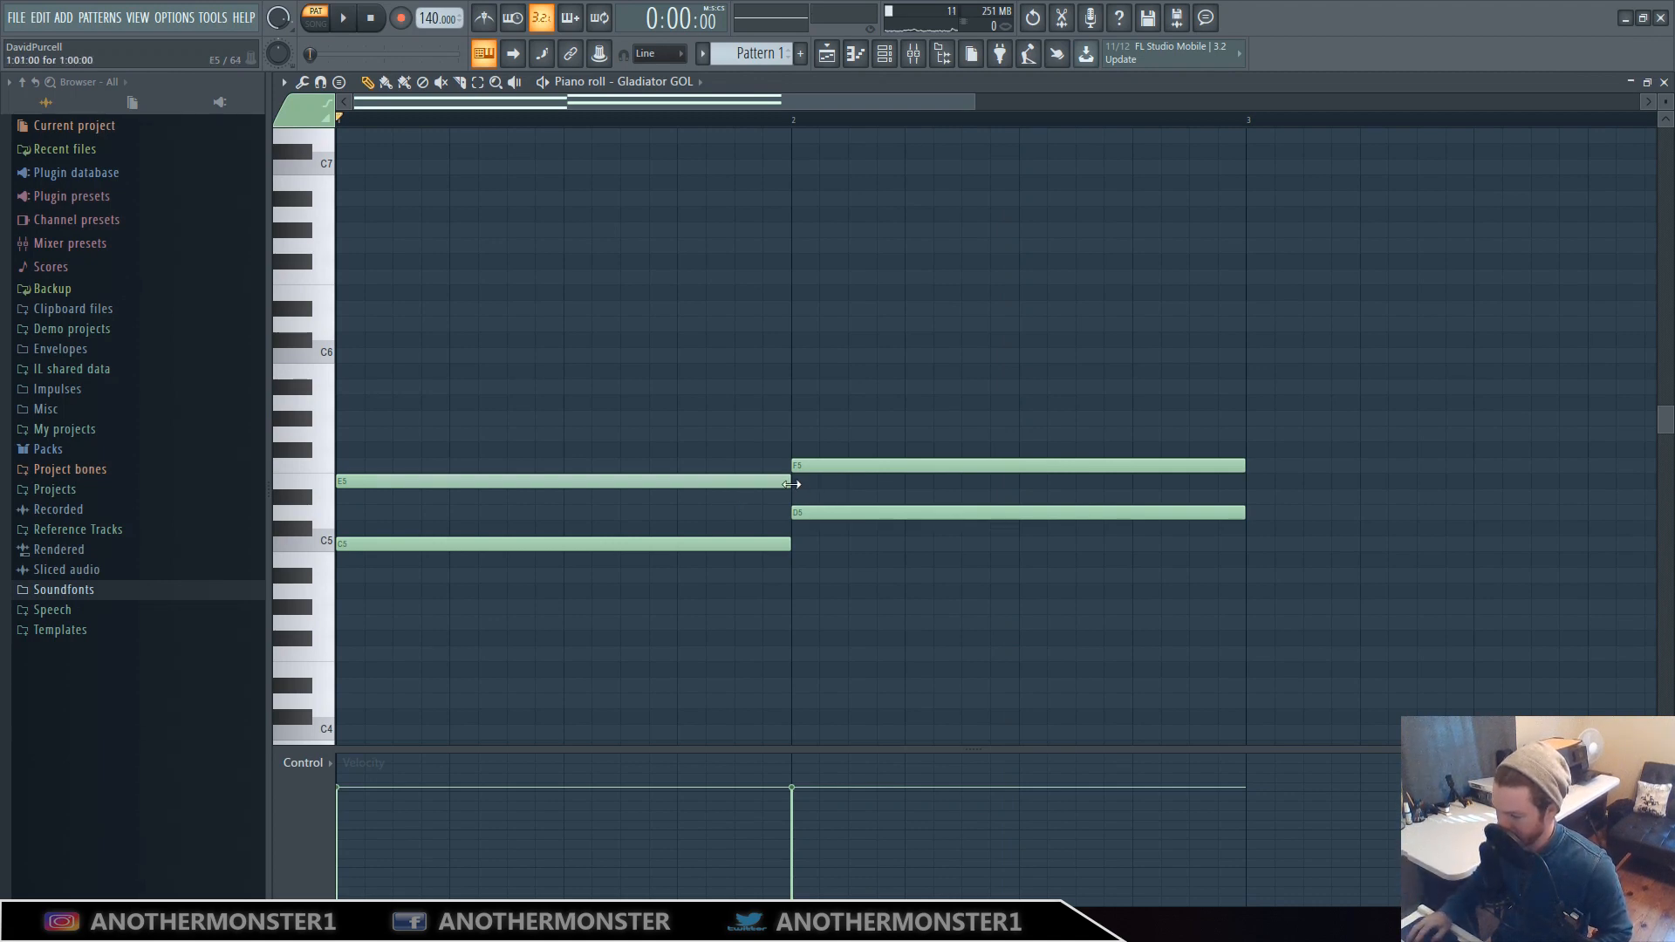
{"action": "left_click_drag", "start_coordinate": [791, 481], "coordinate": [1243, 504]}
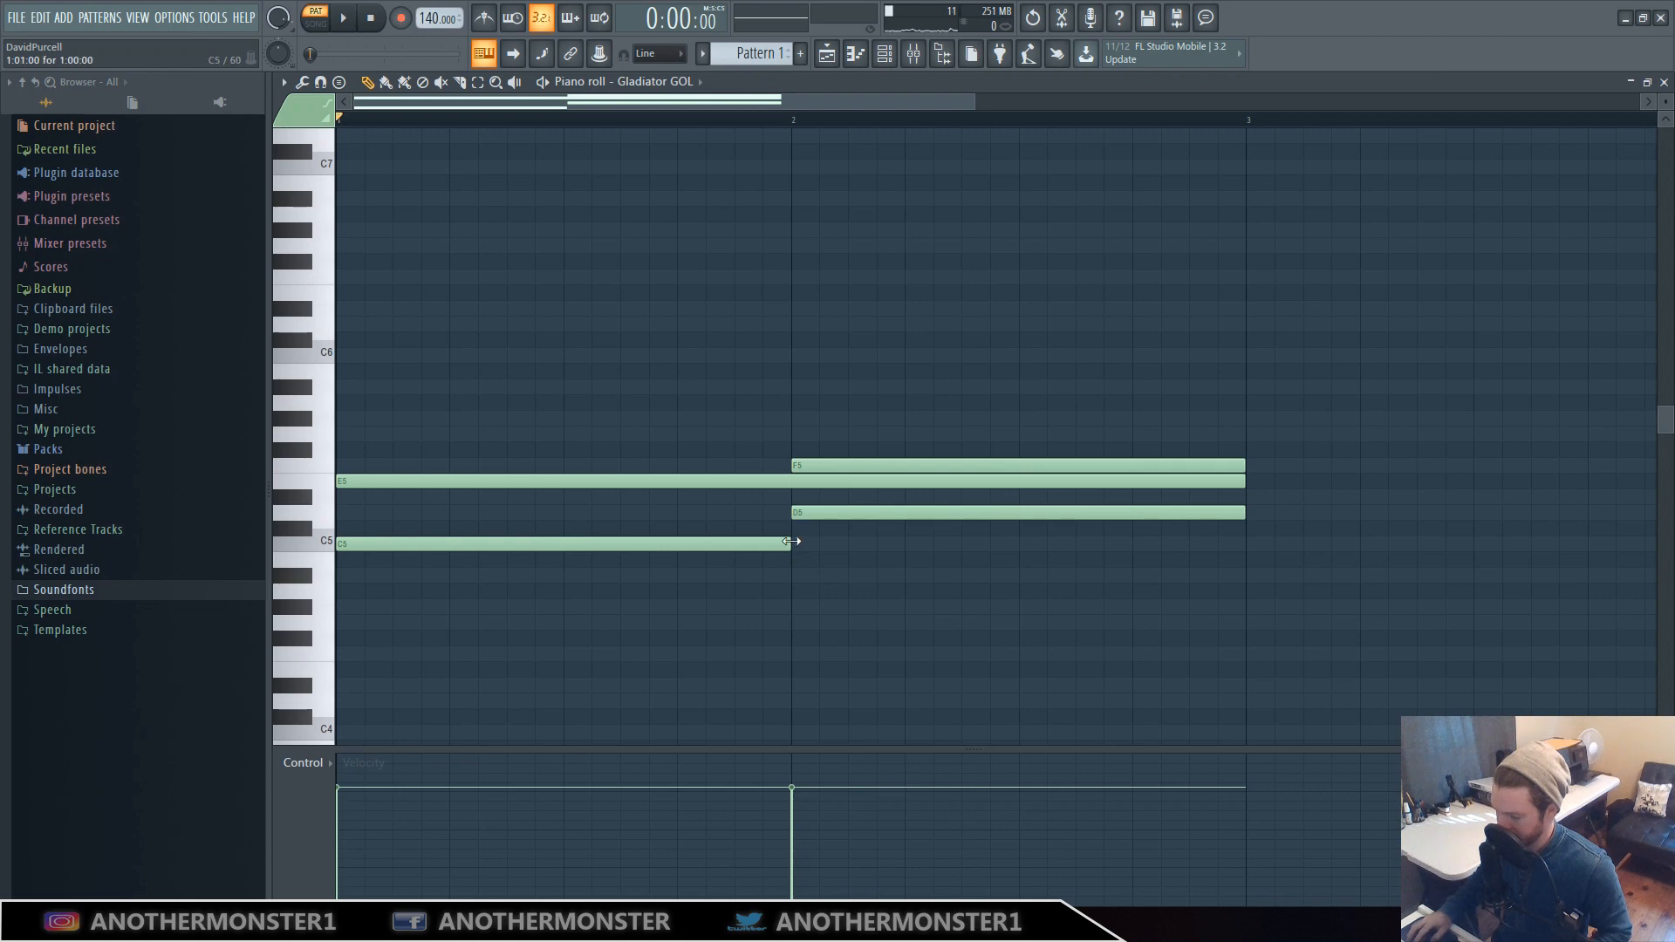
{"action": "left_click_drag", "start_coordinate": [791, 544], "coordinate": [1243, 546]}
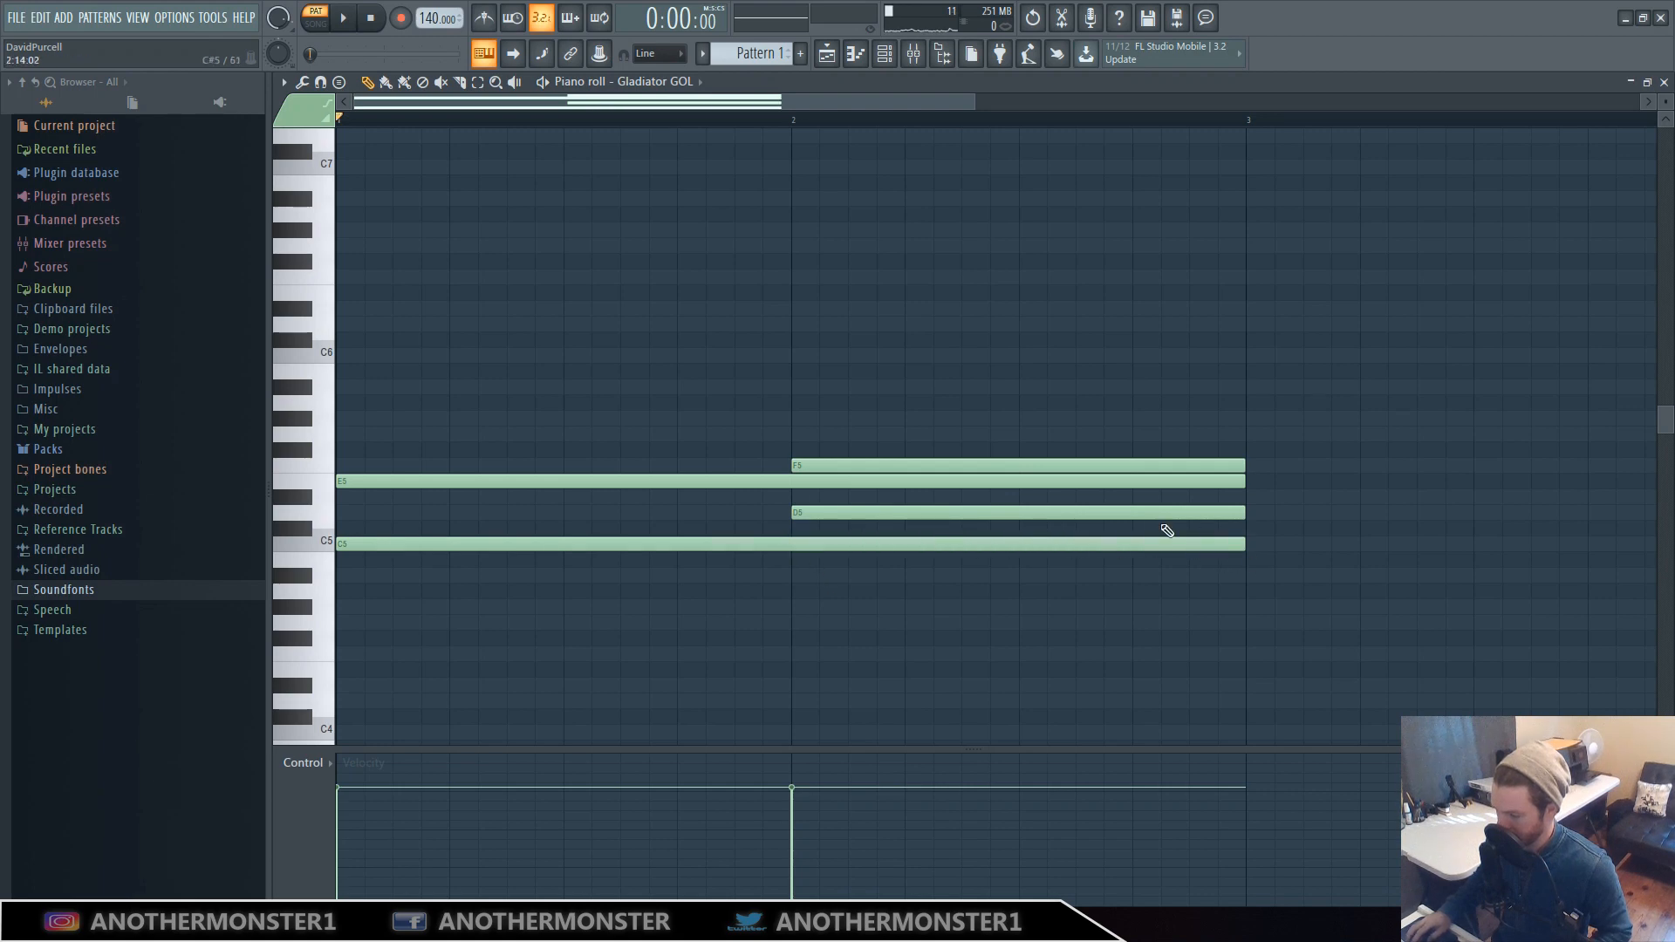
{"action": "right_click", "coordinate": [1098, 512]}
{"action": "right_click", "coordinate": [1076, 465]}
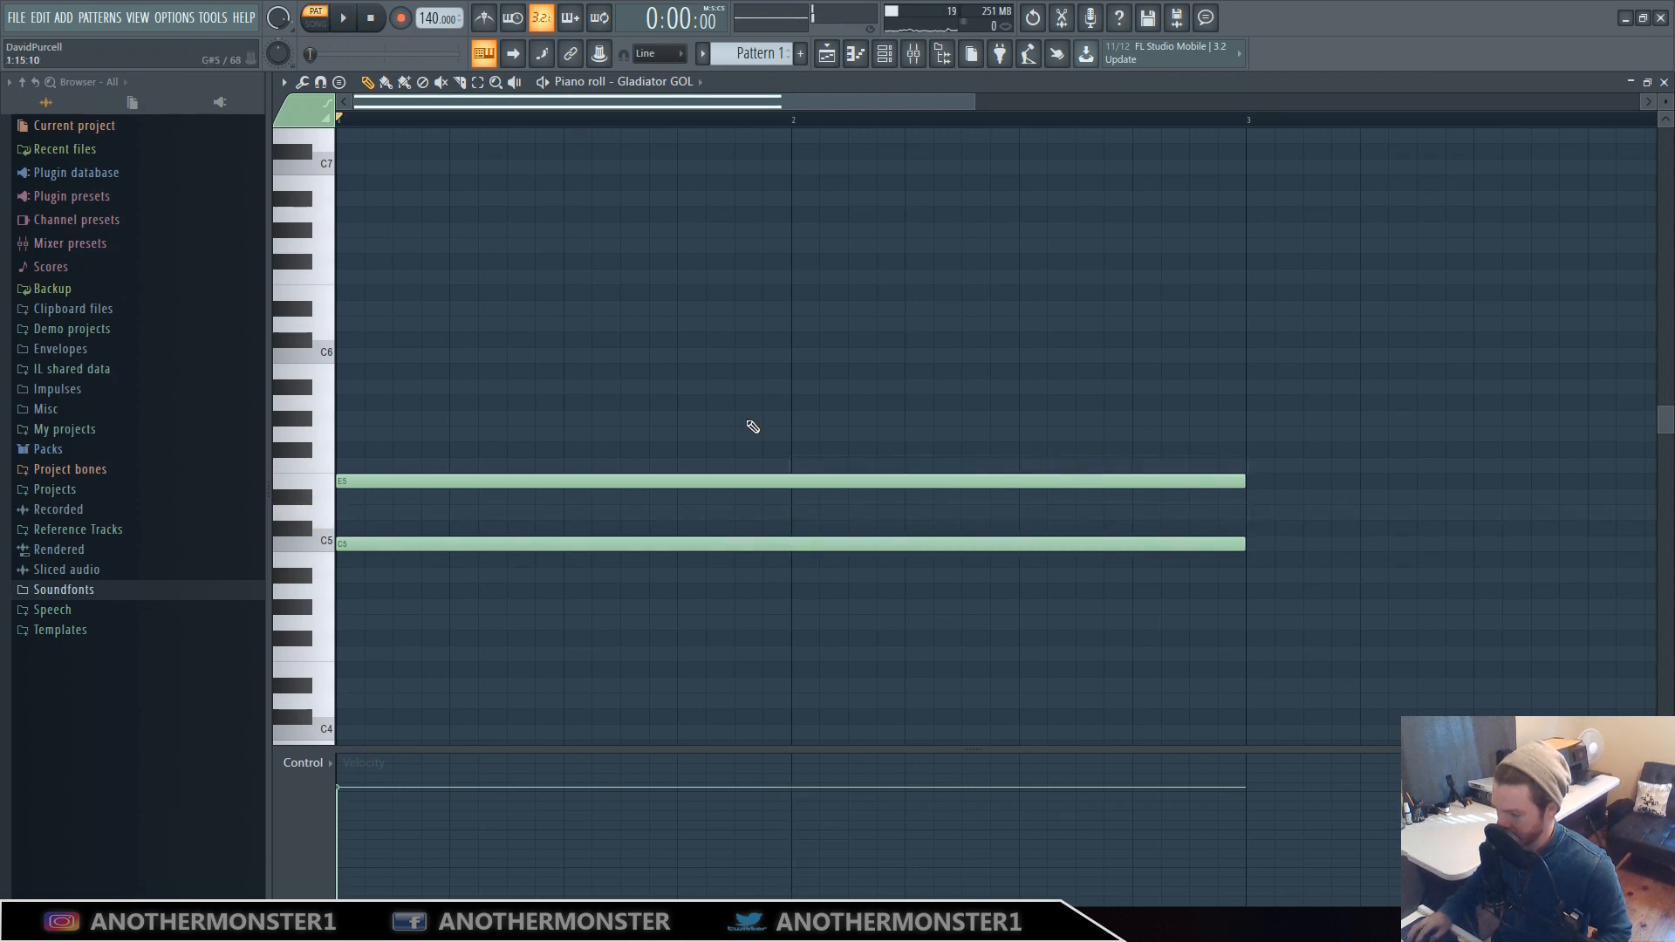
Add a one-step F5 slide note at the start of bar 2 and preview the pattern
{"action": "left_click", "coordinate": [326, 118]}
{"action": "left_click", "coordinate": [820, 450]}
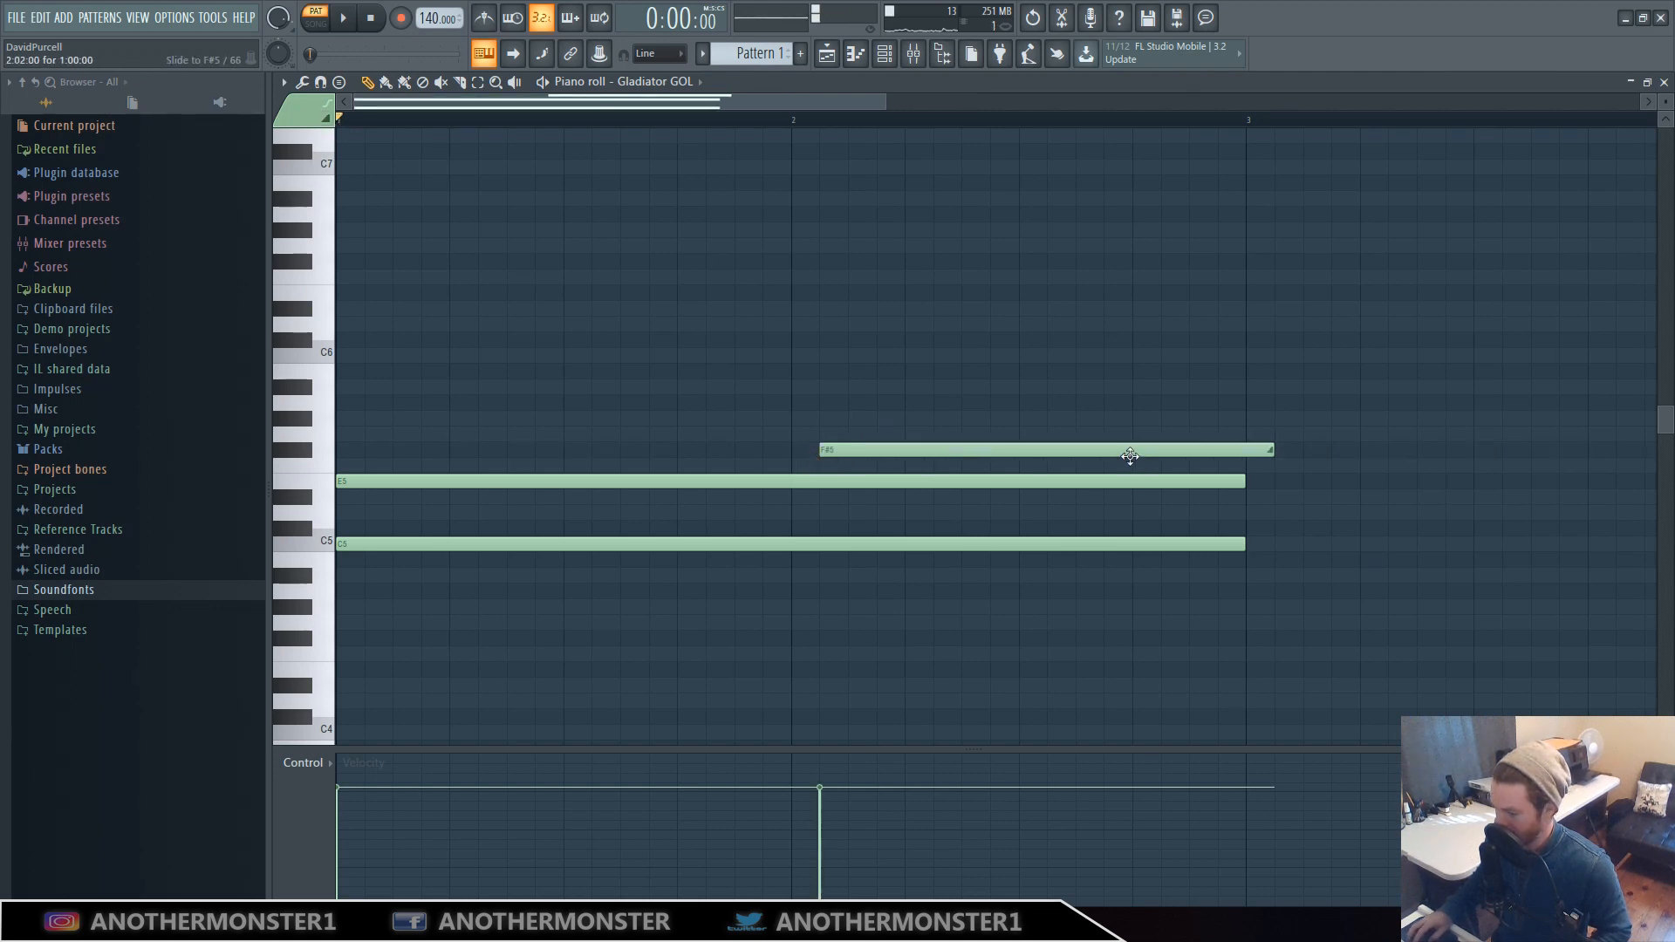
{"action": "left_click_drag", "start_coordinate": [1272, 454], "coordinate": [808, 469]}
{"action": "left_click", "coordinate": [344, 18]}
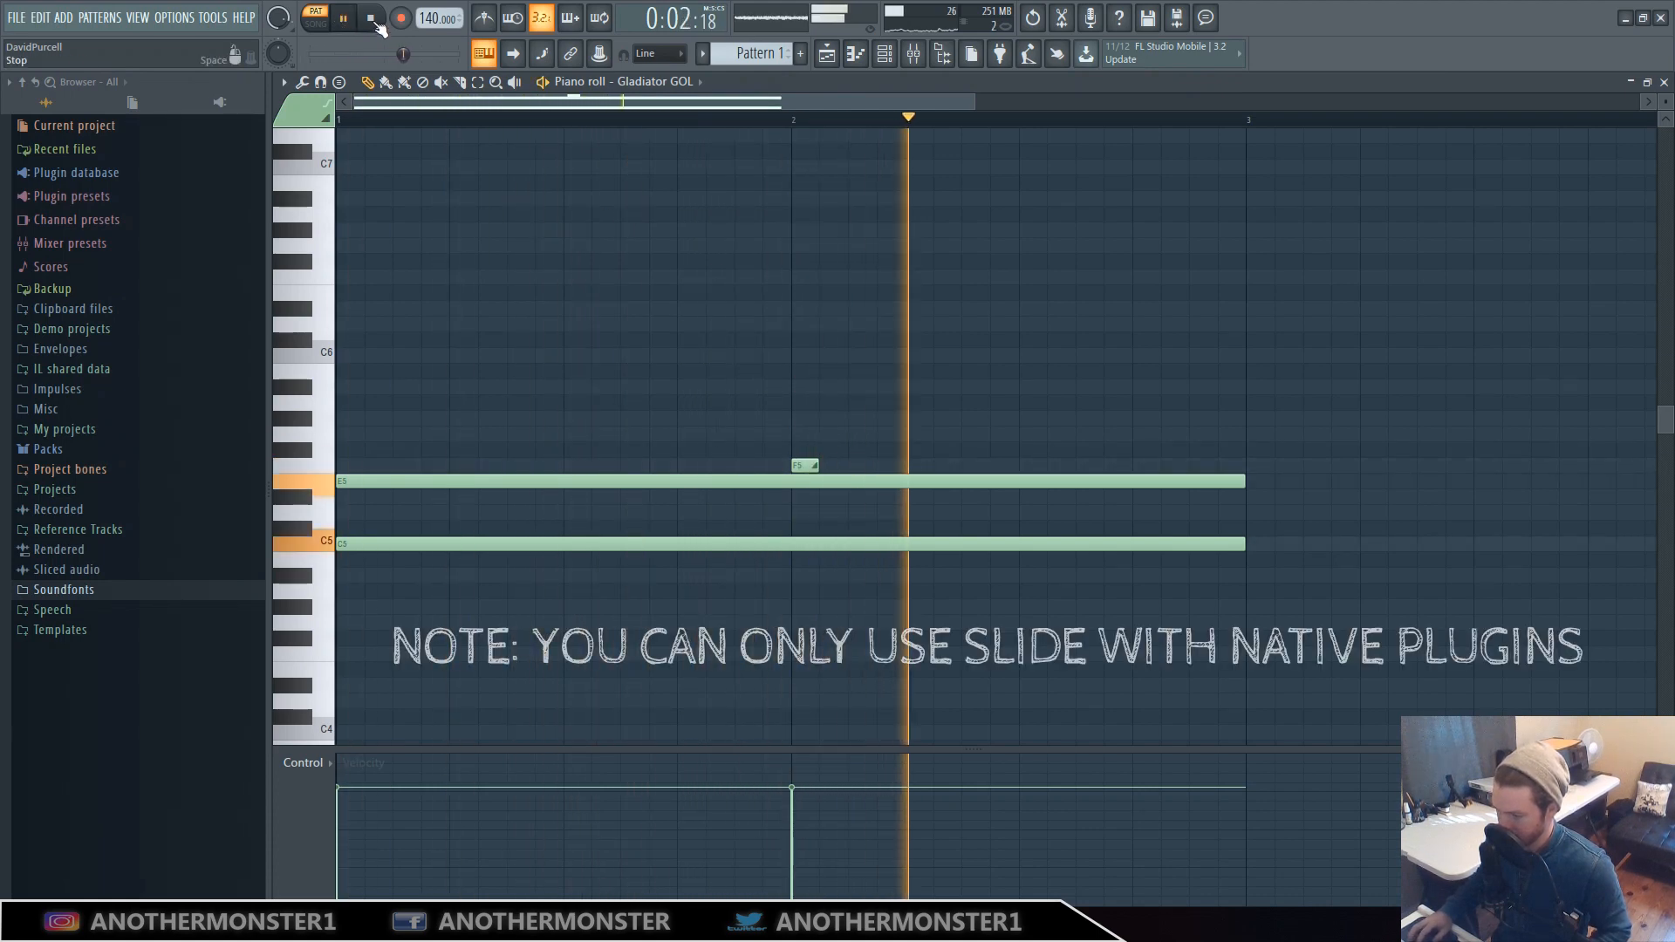
{"action": "left_click", "coordinate": [372, 20]}
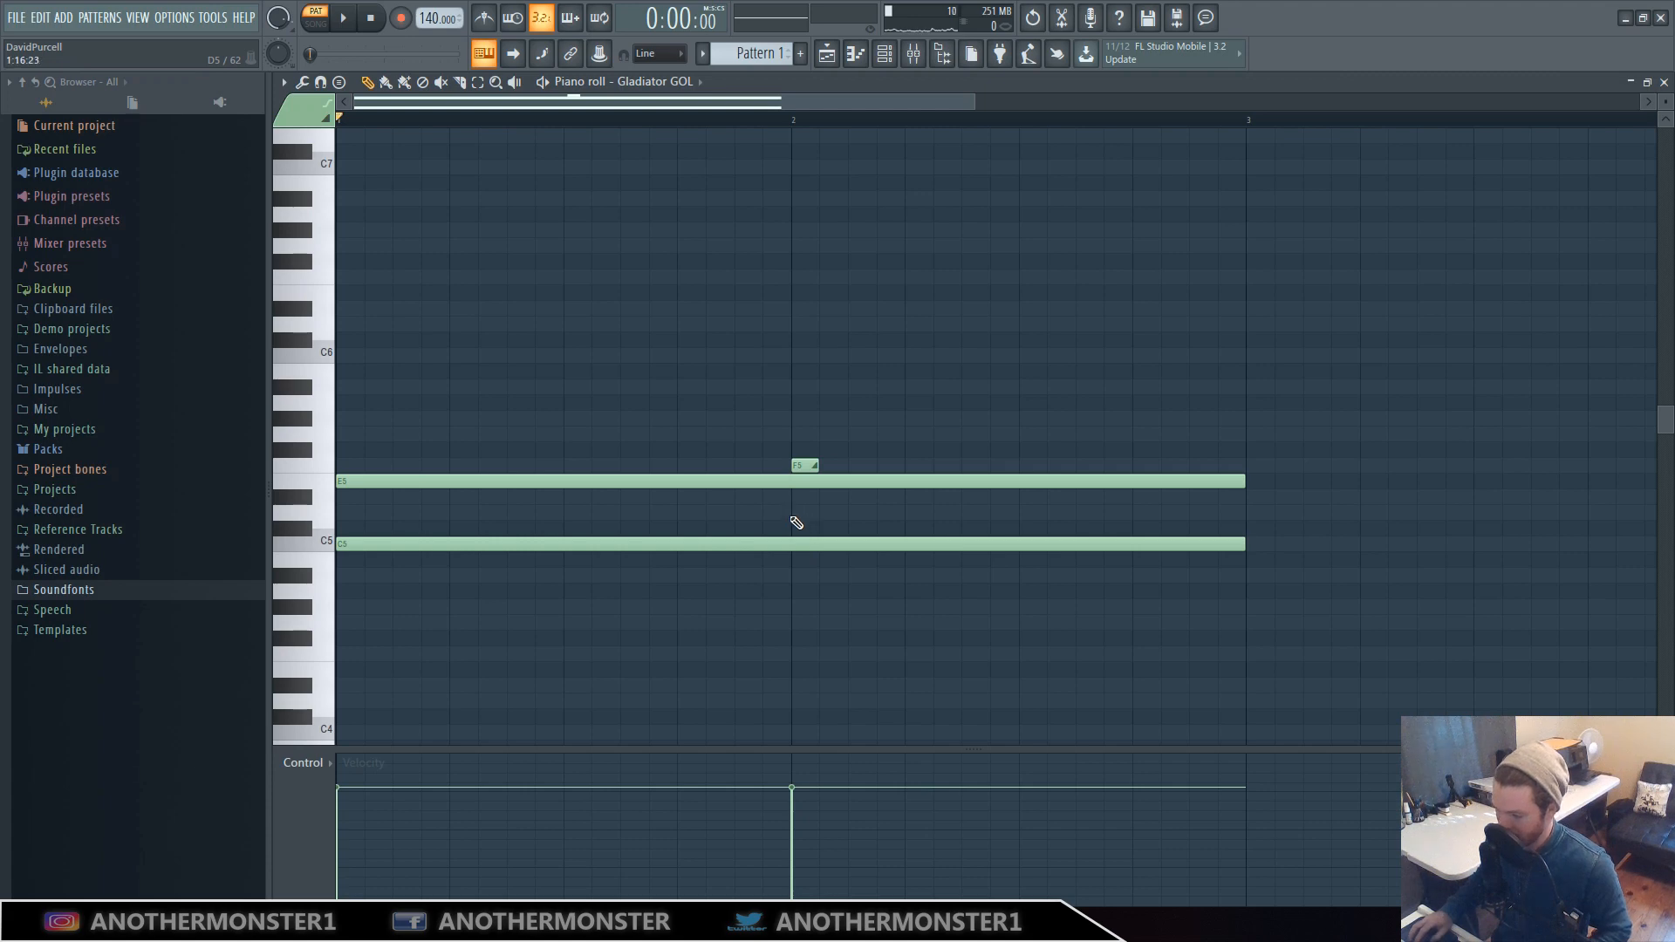
Delete the long C5 note and add a one-step D5 slide note at bar 2 in colour group 5
{"action": "right_click", "coordinate": [556, 543]}
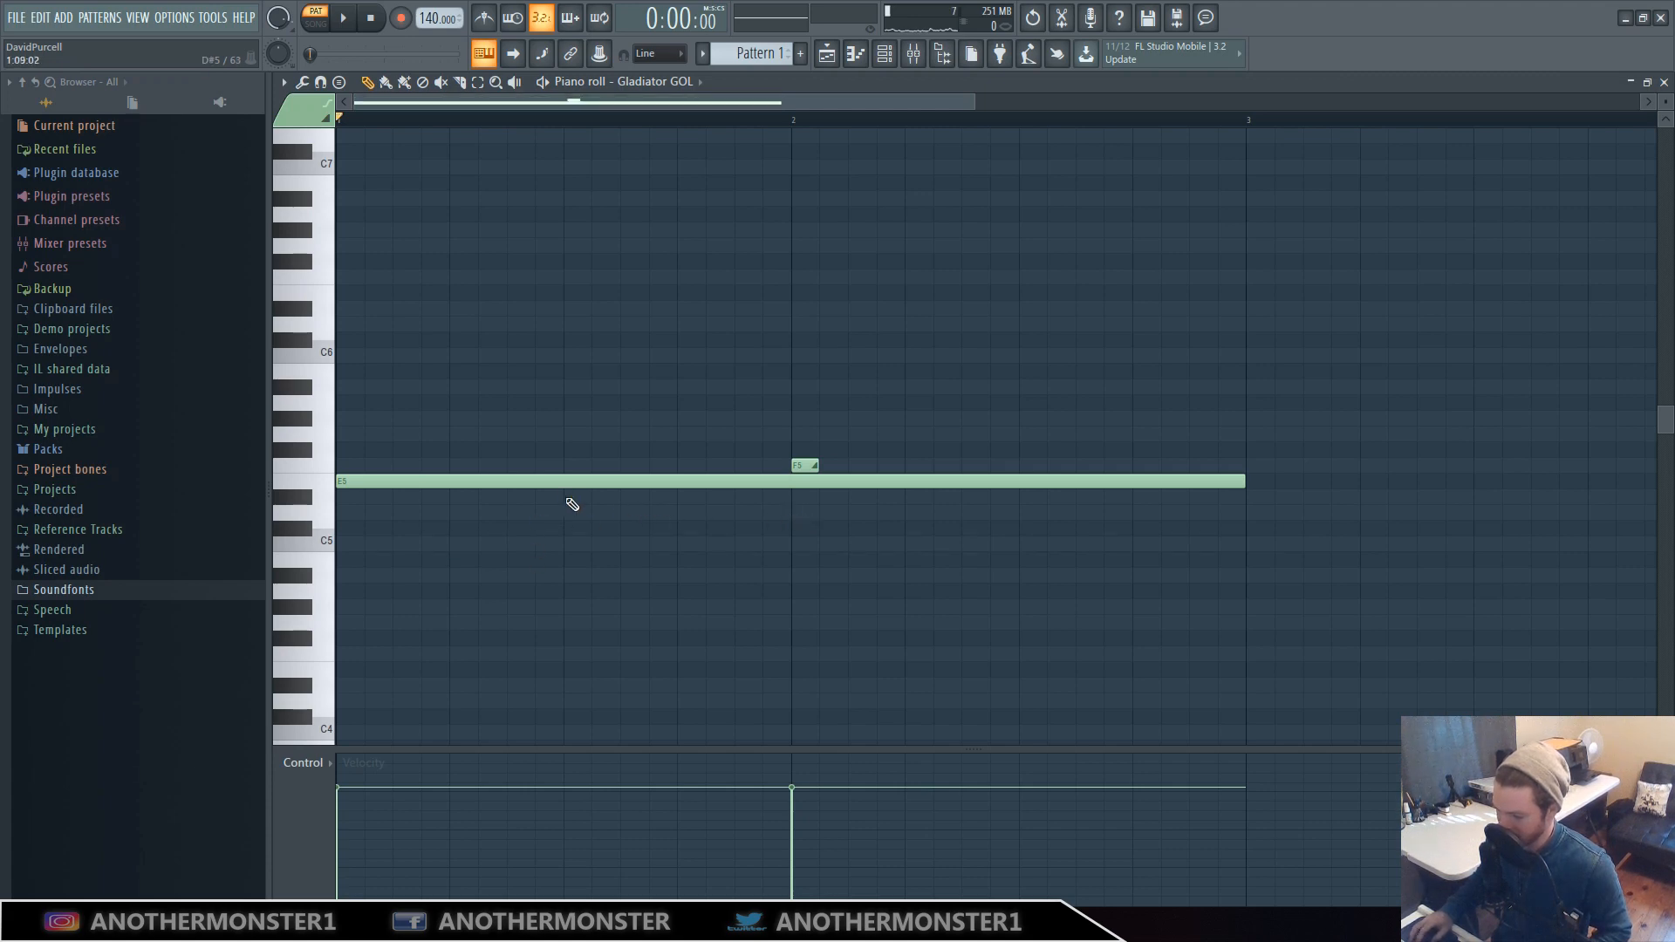
{"action": "left_click", "coordinate": [307, 116]}
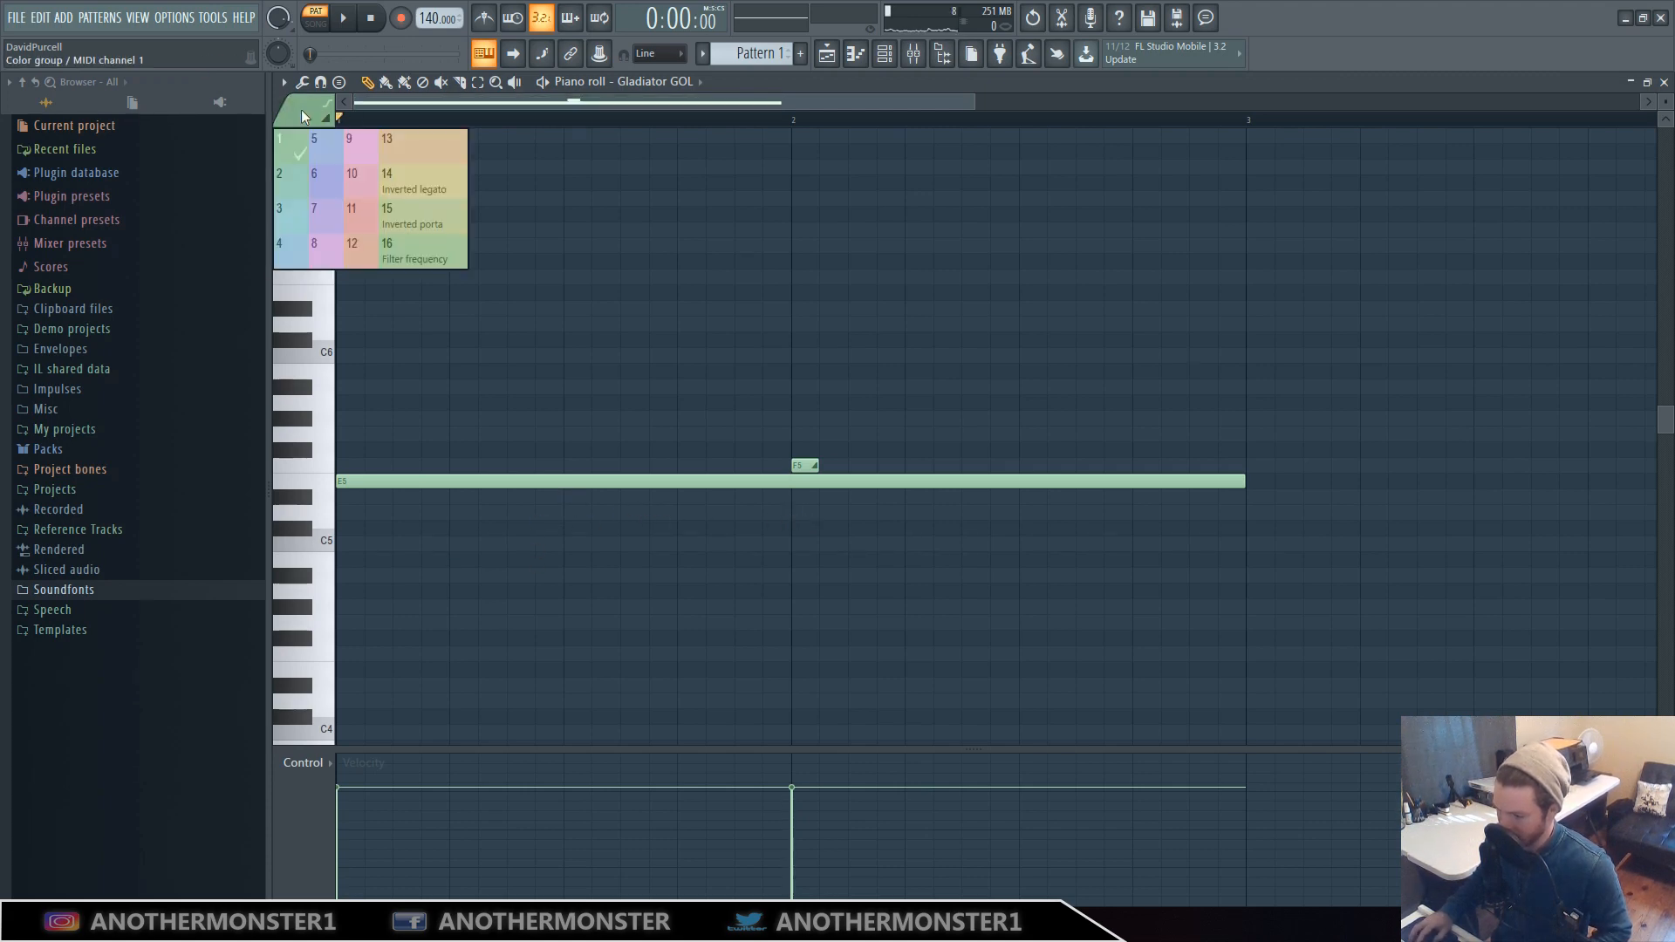
{"action": "left_click", "coordinate": [331, 150]}
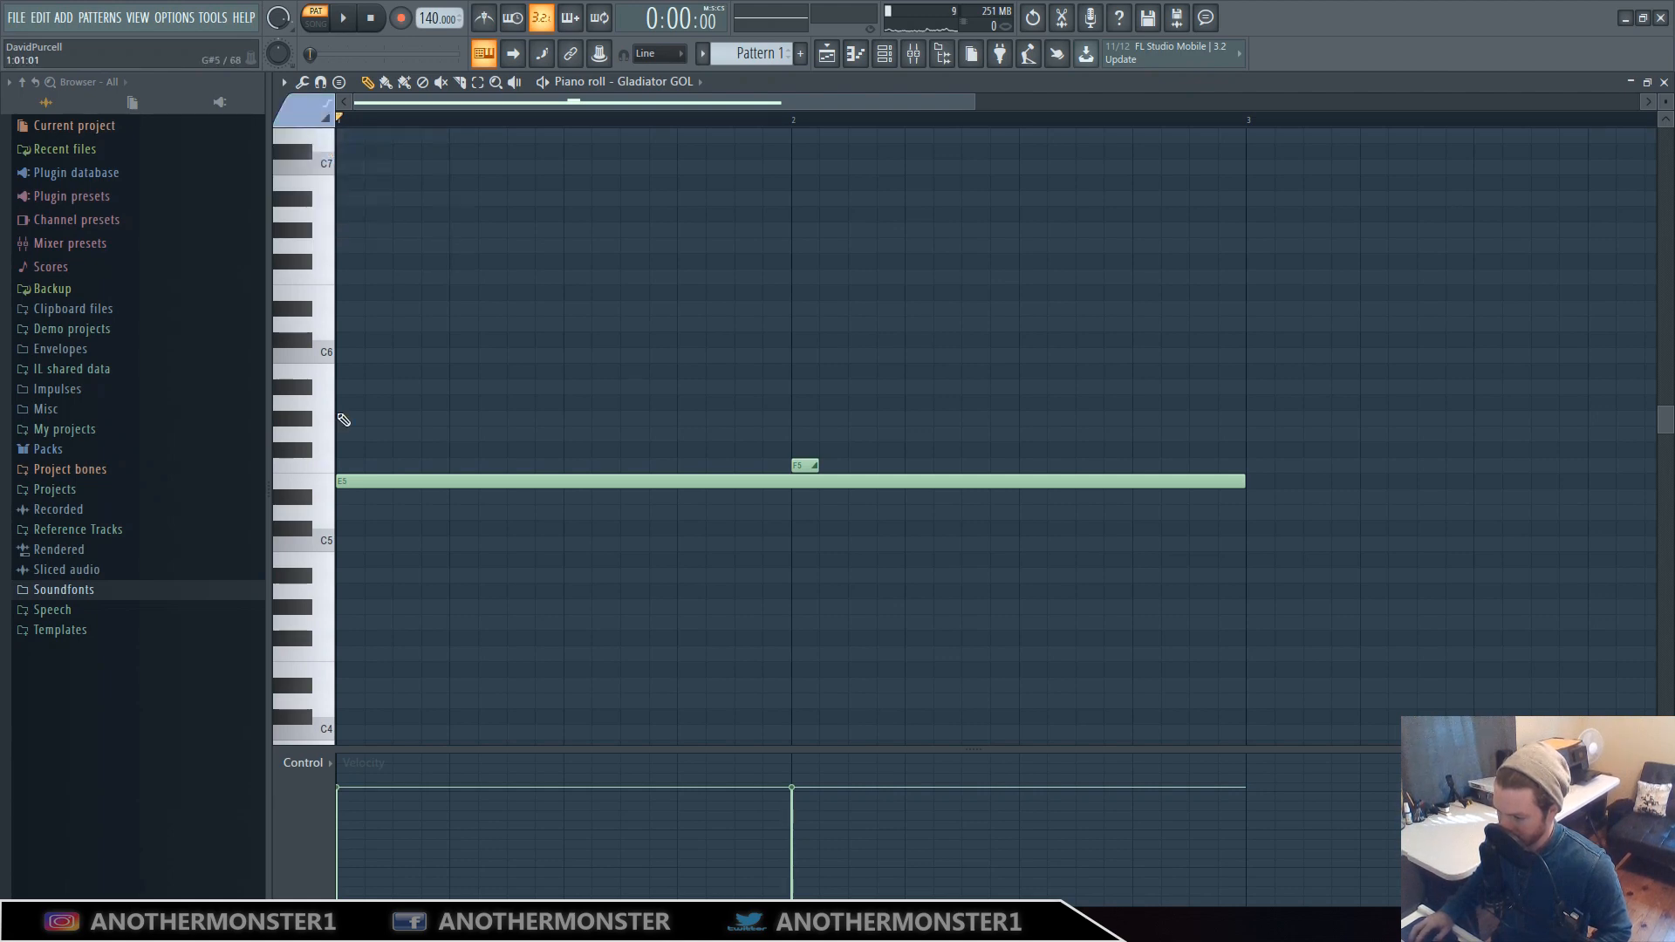
{"action": "left_click_drag", "start_coordinate": [356, 550], "coordinate": [799, 513]}
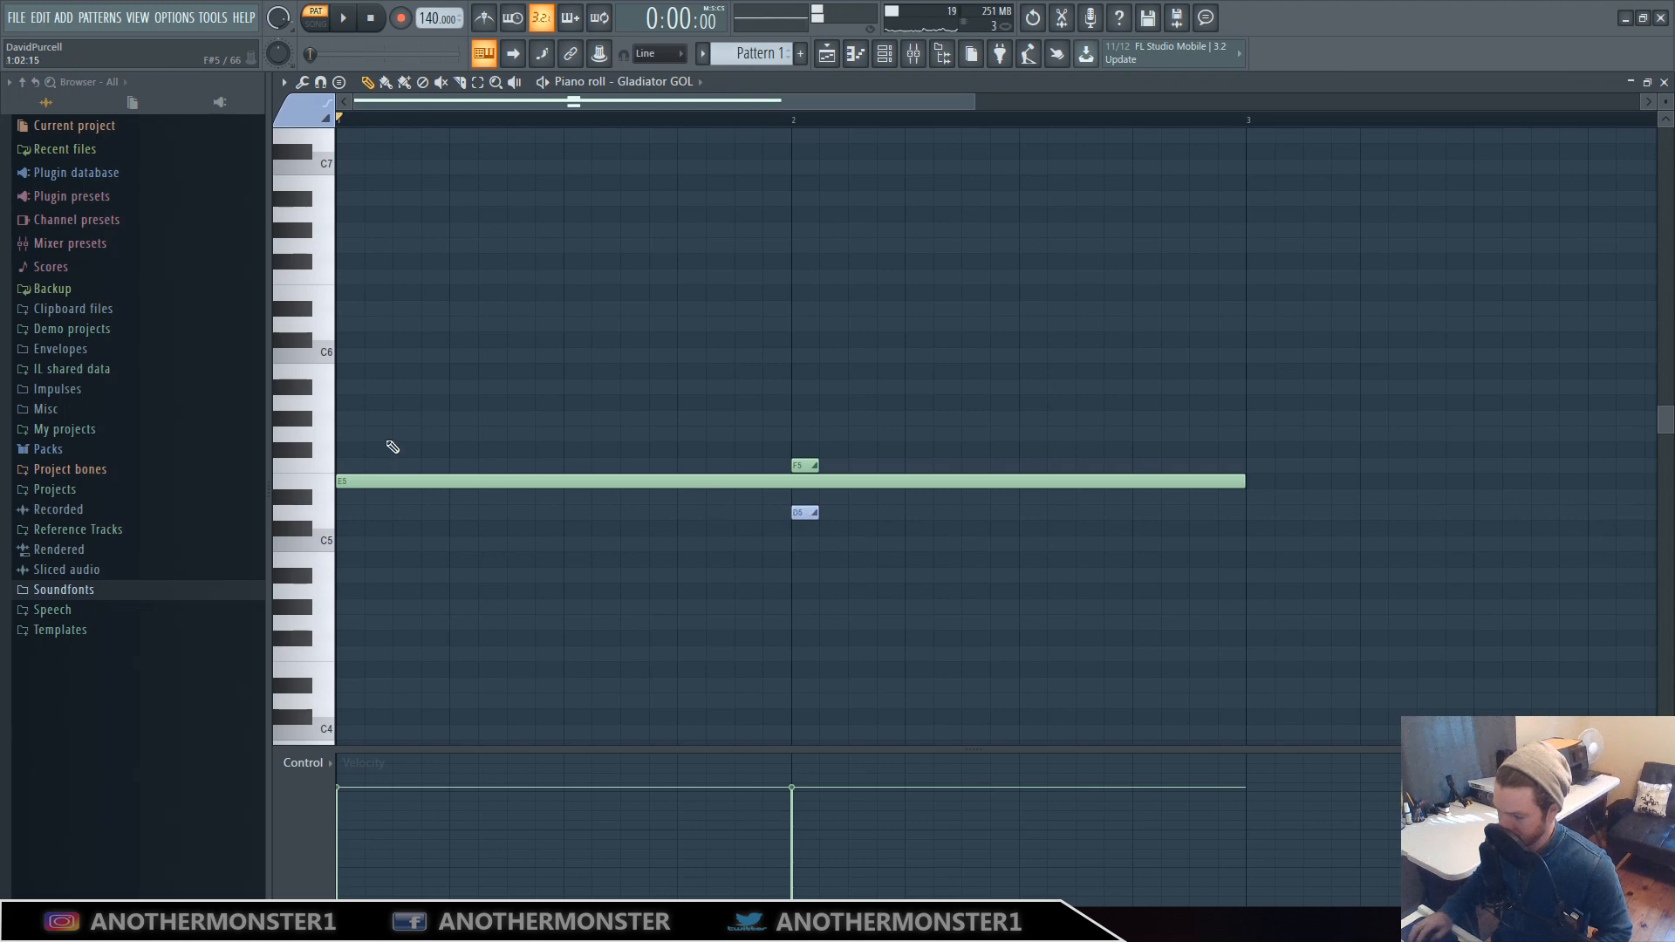
Add a two-bar C5 note from bar 1 in colour group 5, and preview the pattern before closing the piano roll
{"action": "left_click", "coordinate": [357, 544]}
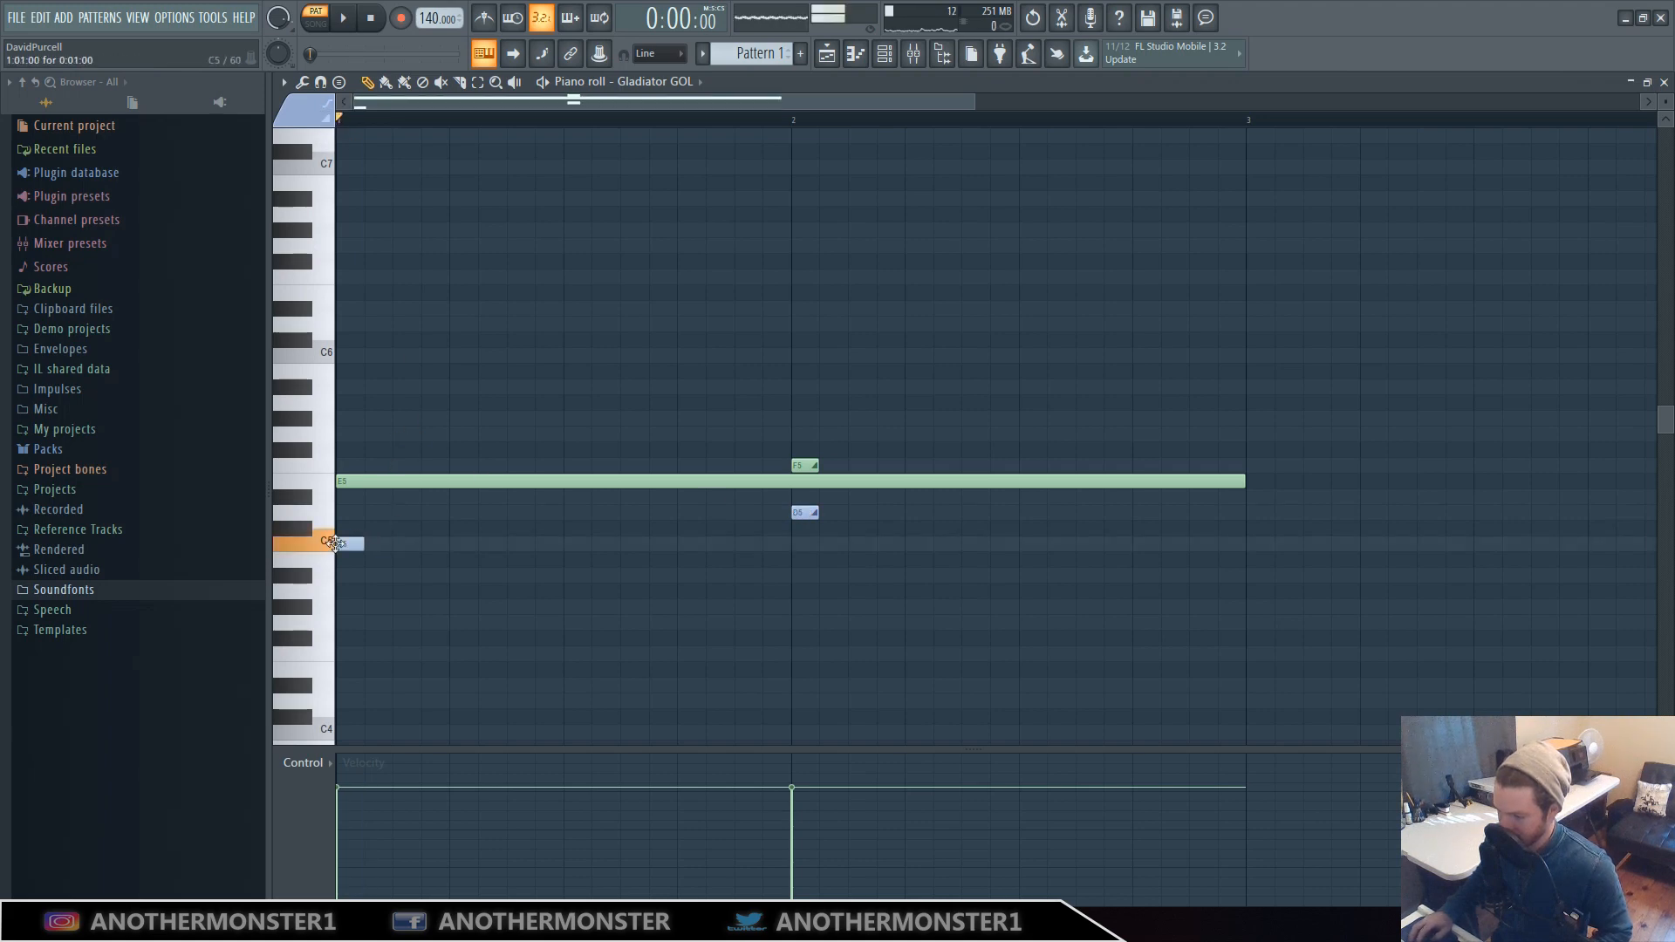
{"action": "left_click_drag", "start_coordinate": [363, 543], "coordinate": [1245, 576]}
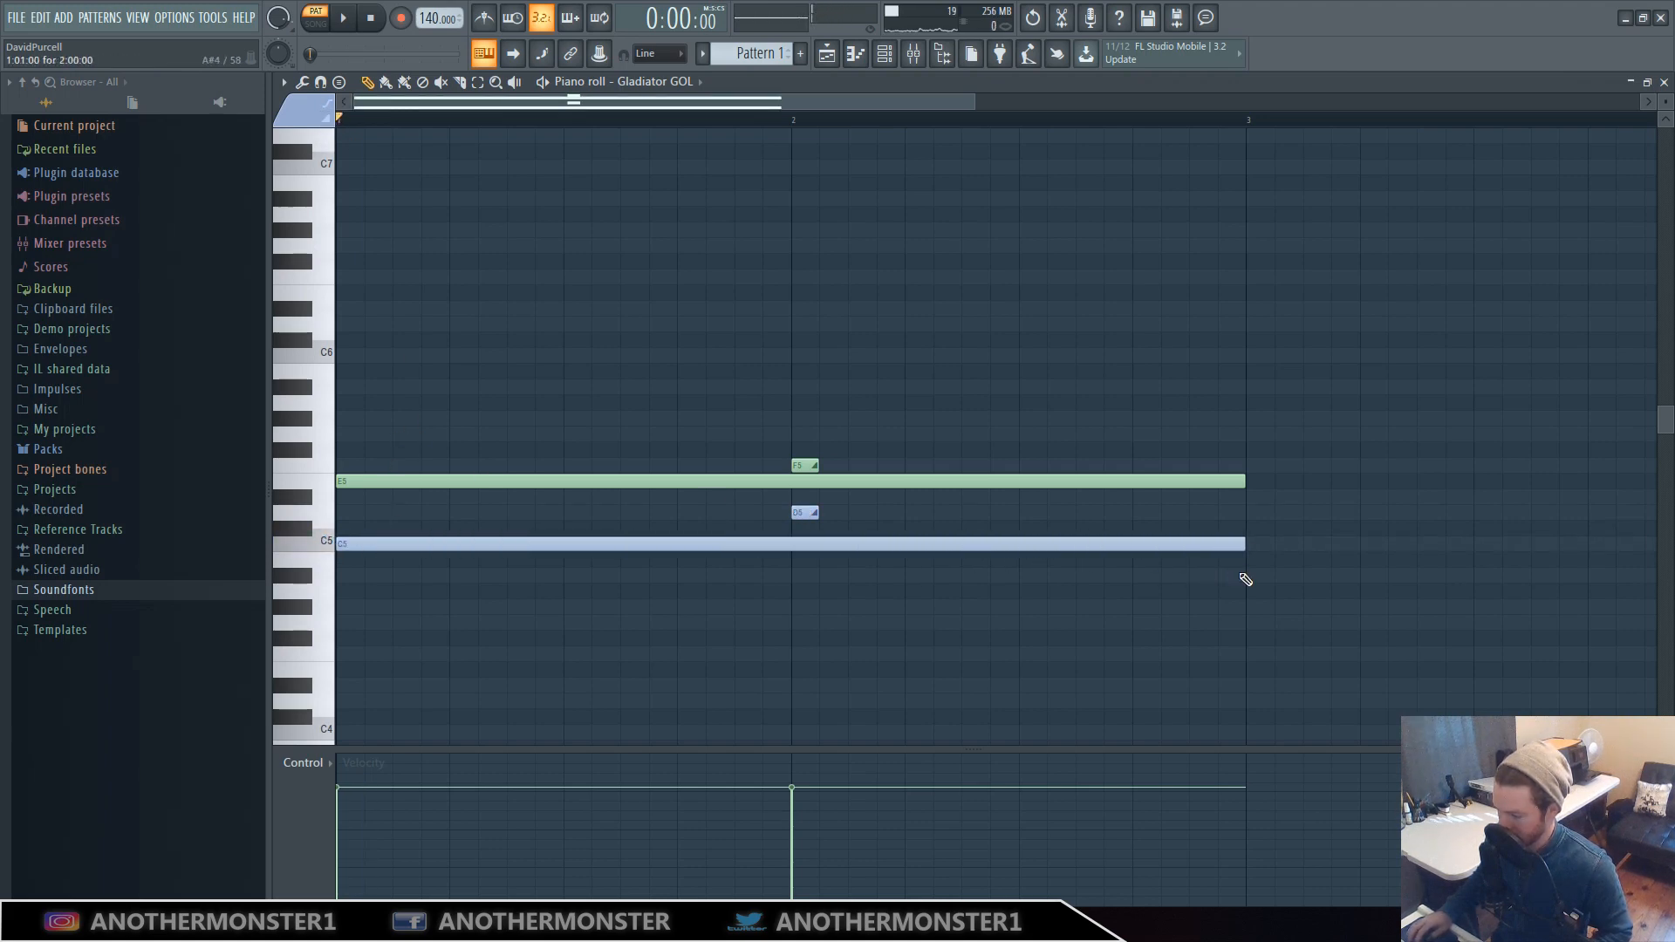
{"action": "left_click", "coordinate": [342, 17]}
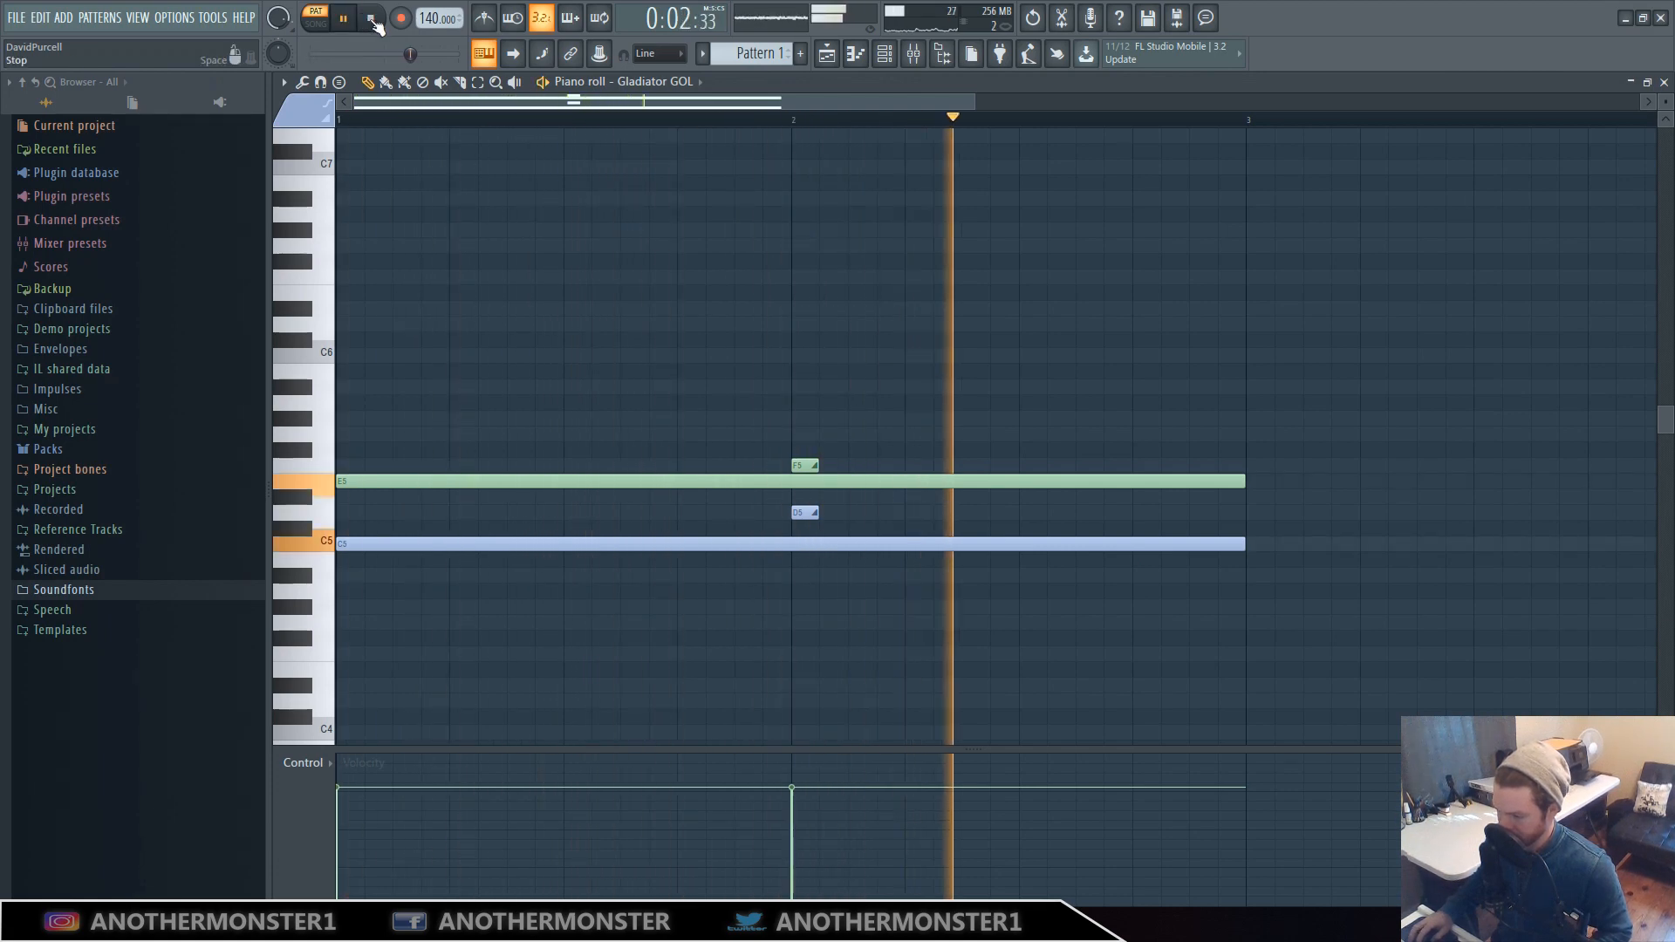
{"action": "left_click", "coordinate": [372, 18]}
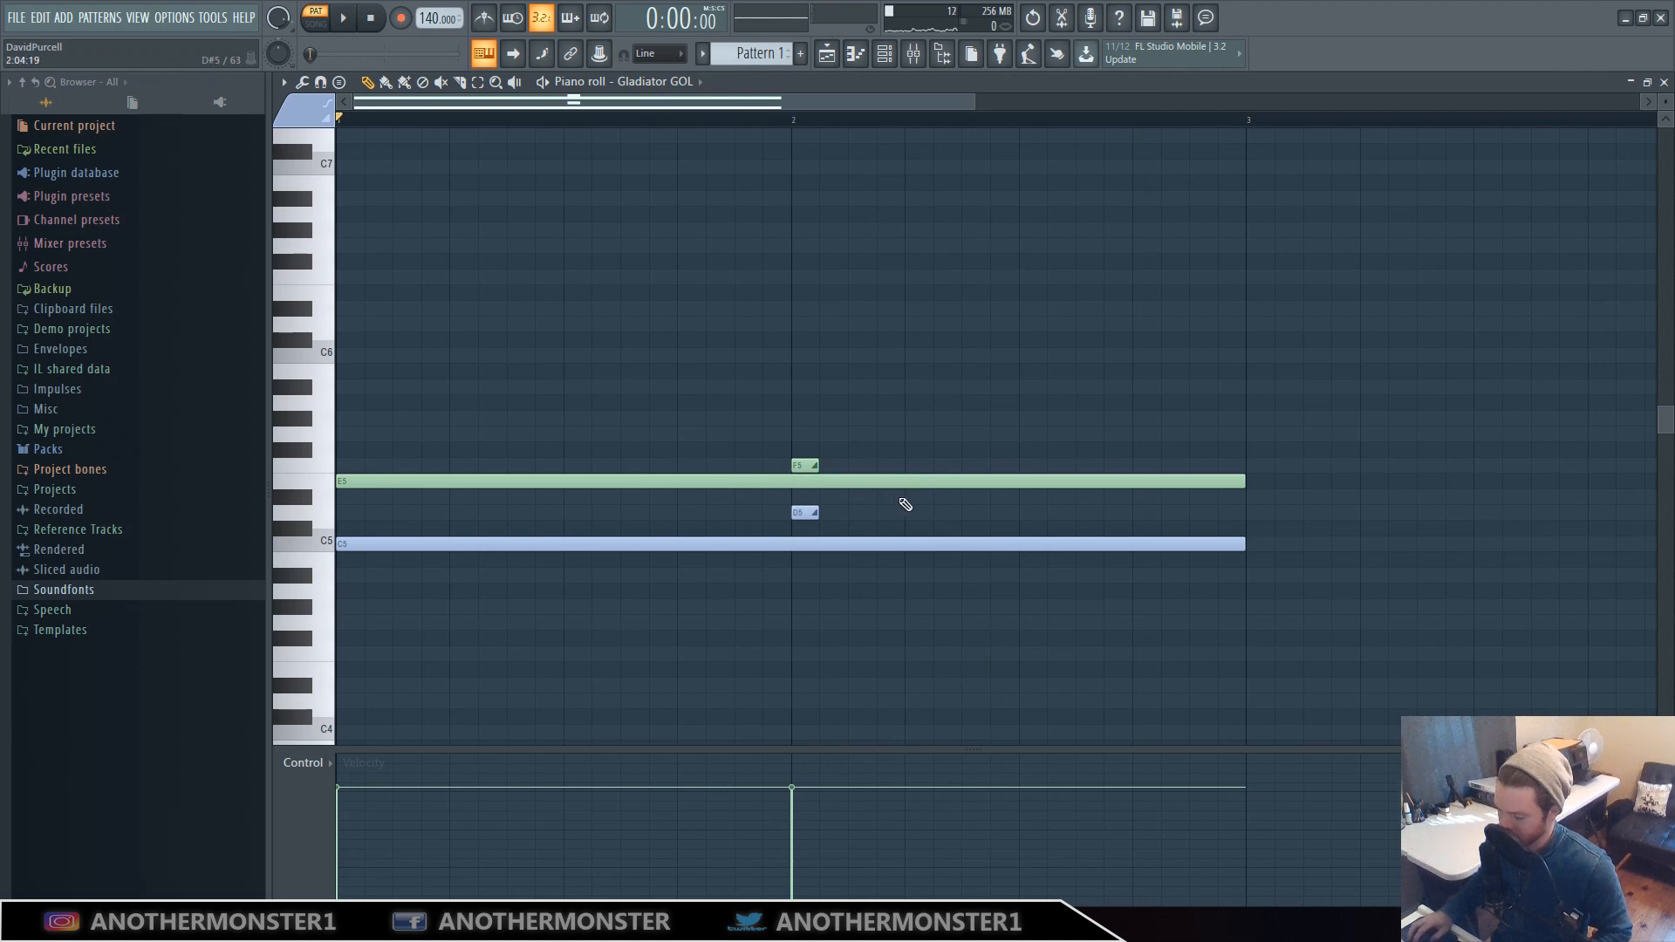
{"action": "key", "text": "F7"}
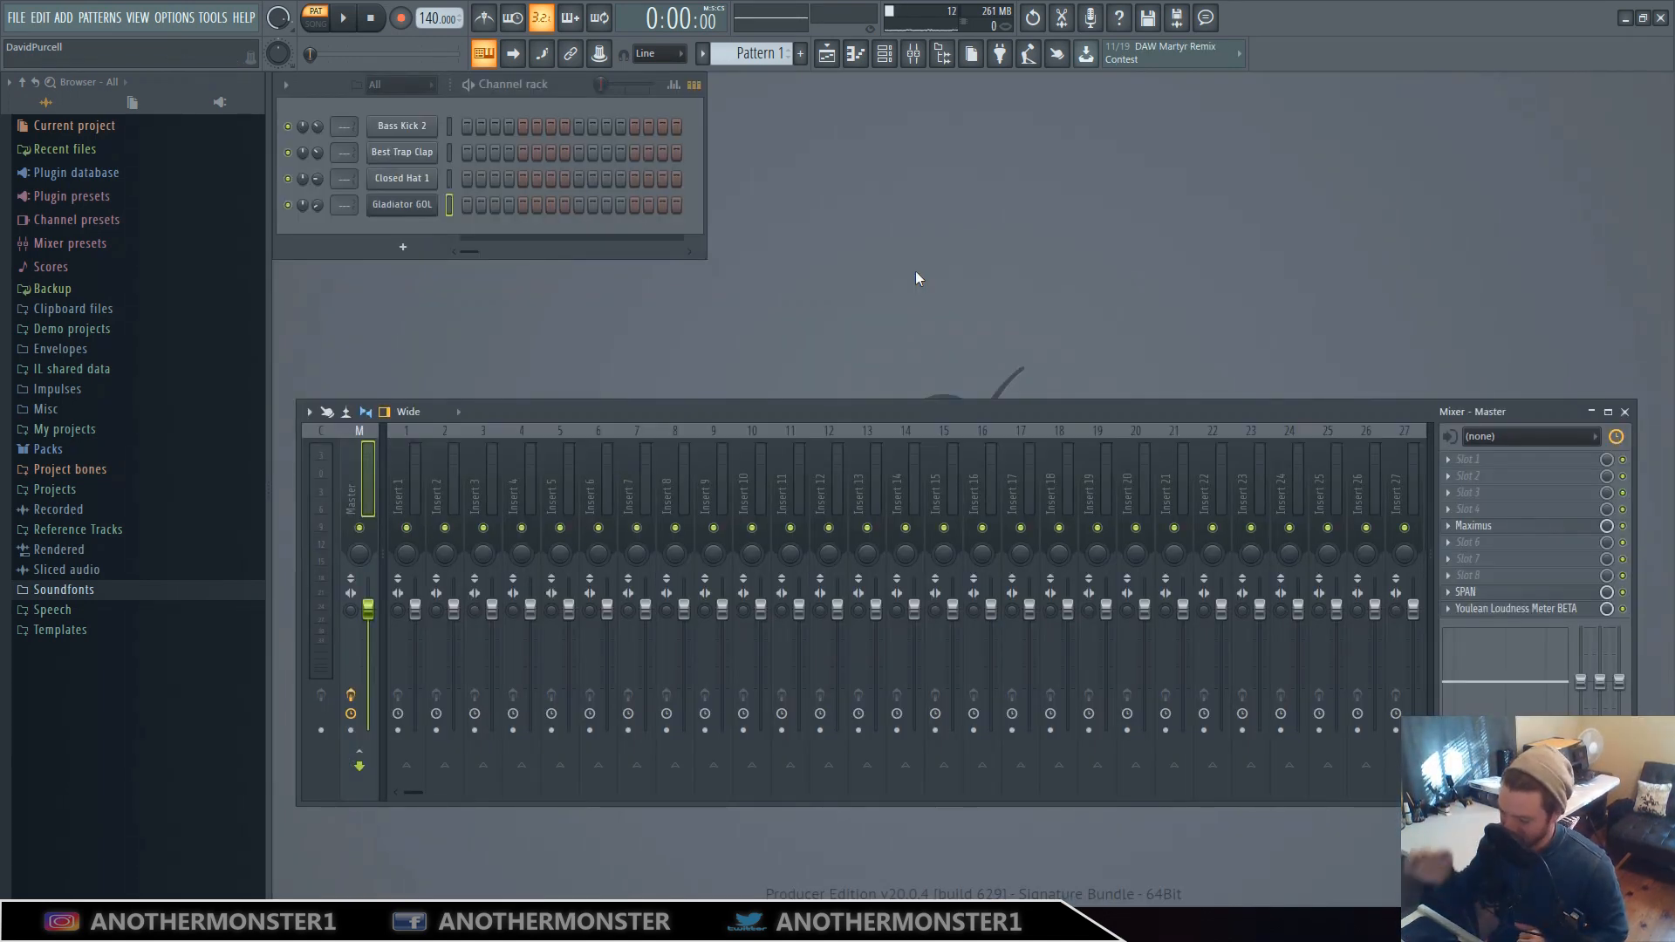